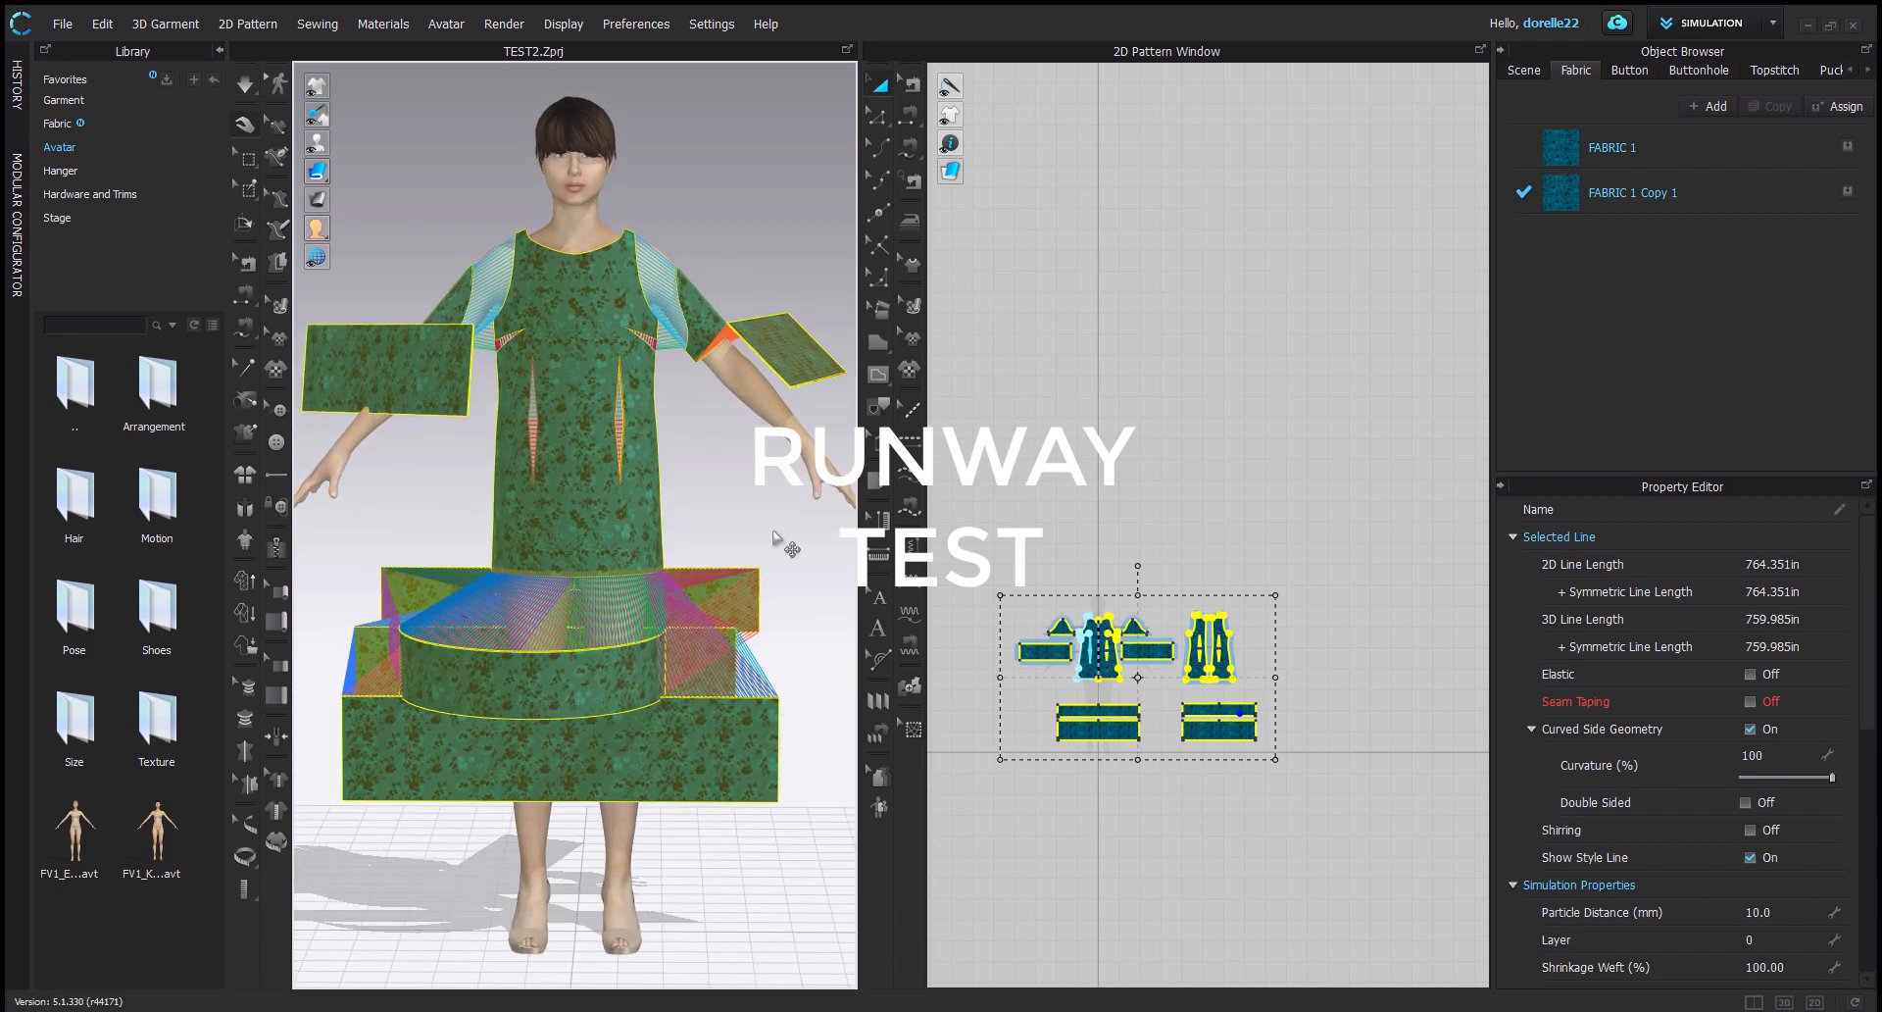
Simulate the dress on the avatar and pull the tiered hem ruffles down into a natural drape
click(245, 84)
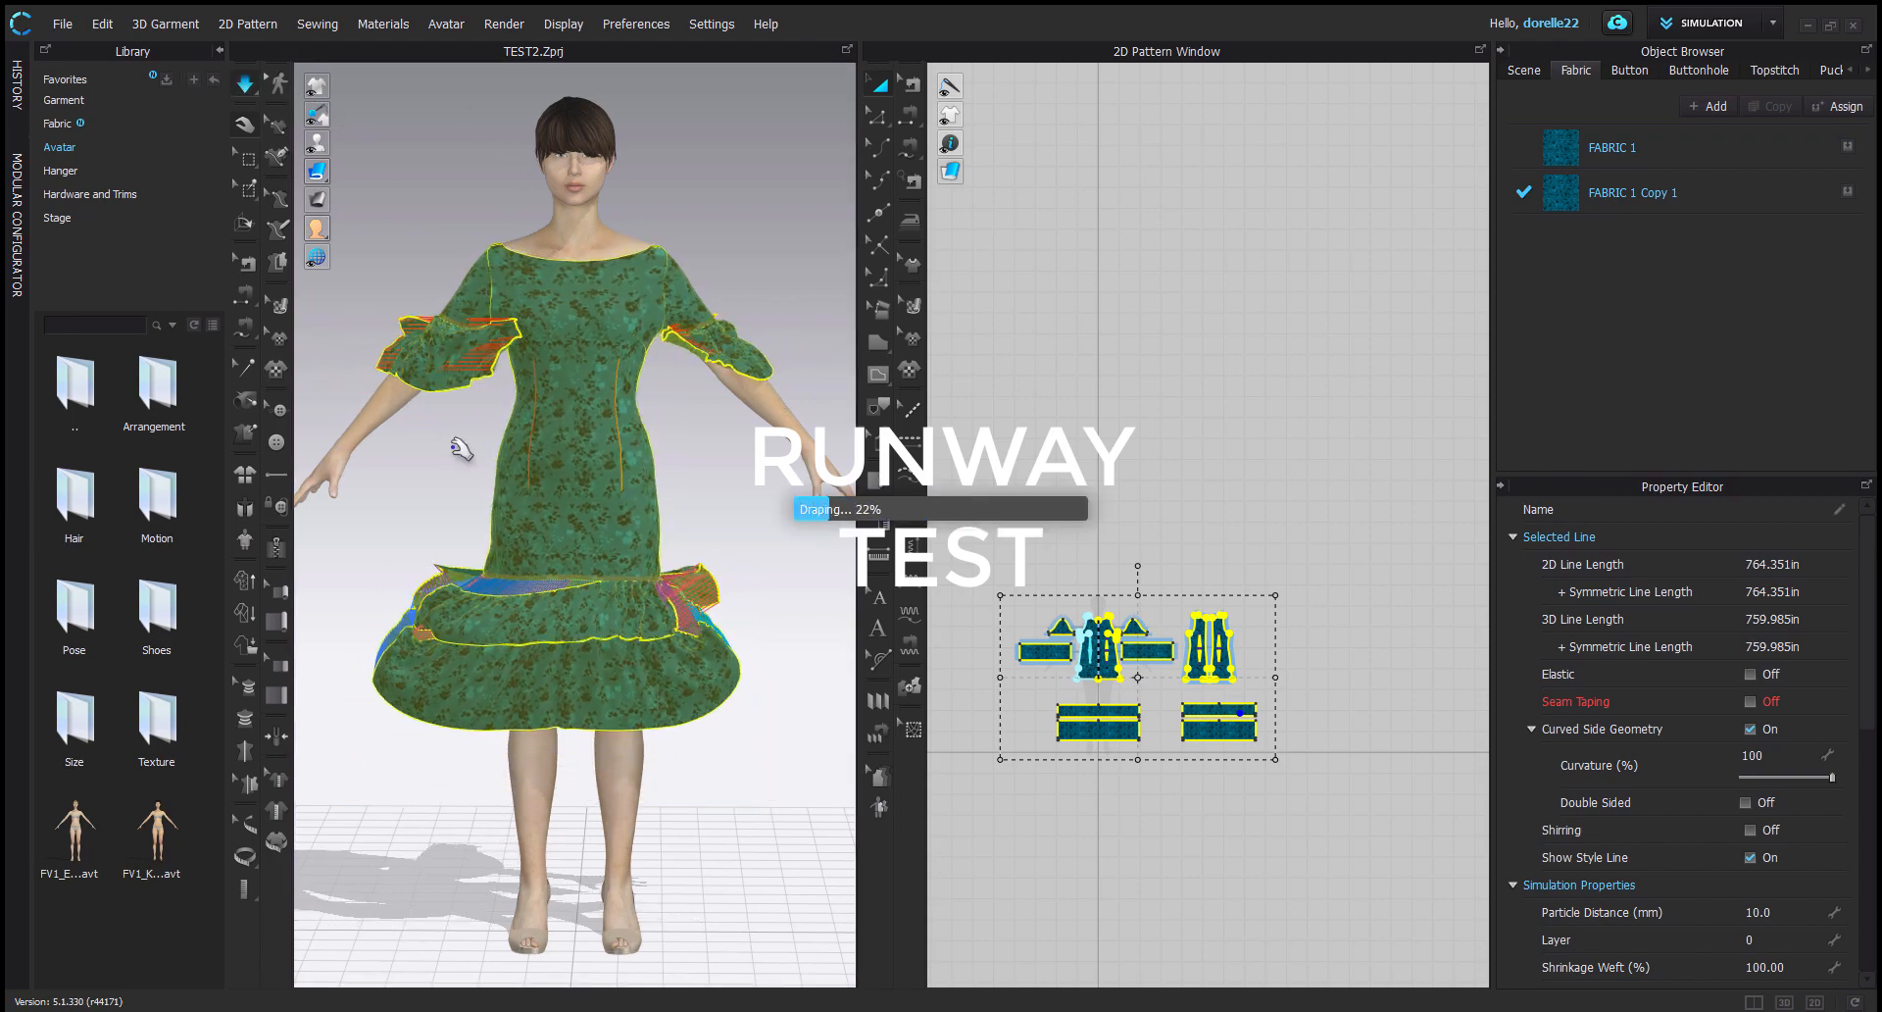
drag(606, 695, 590, 806)
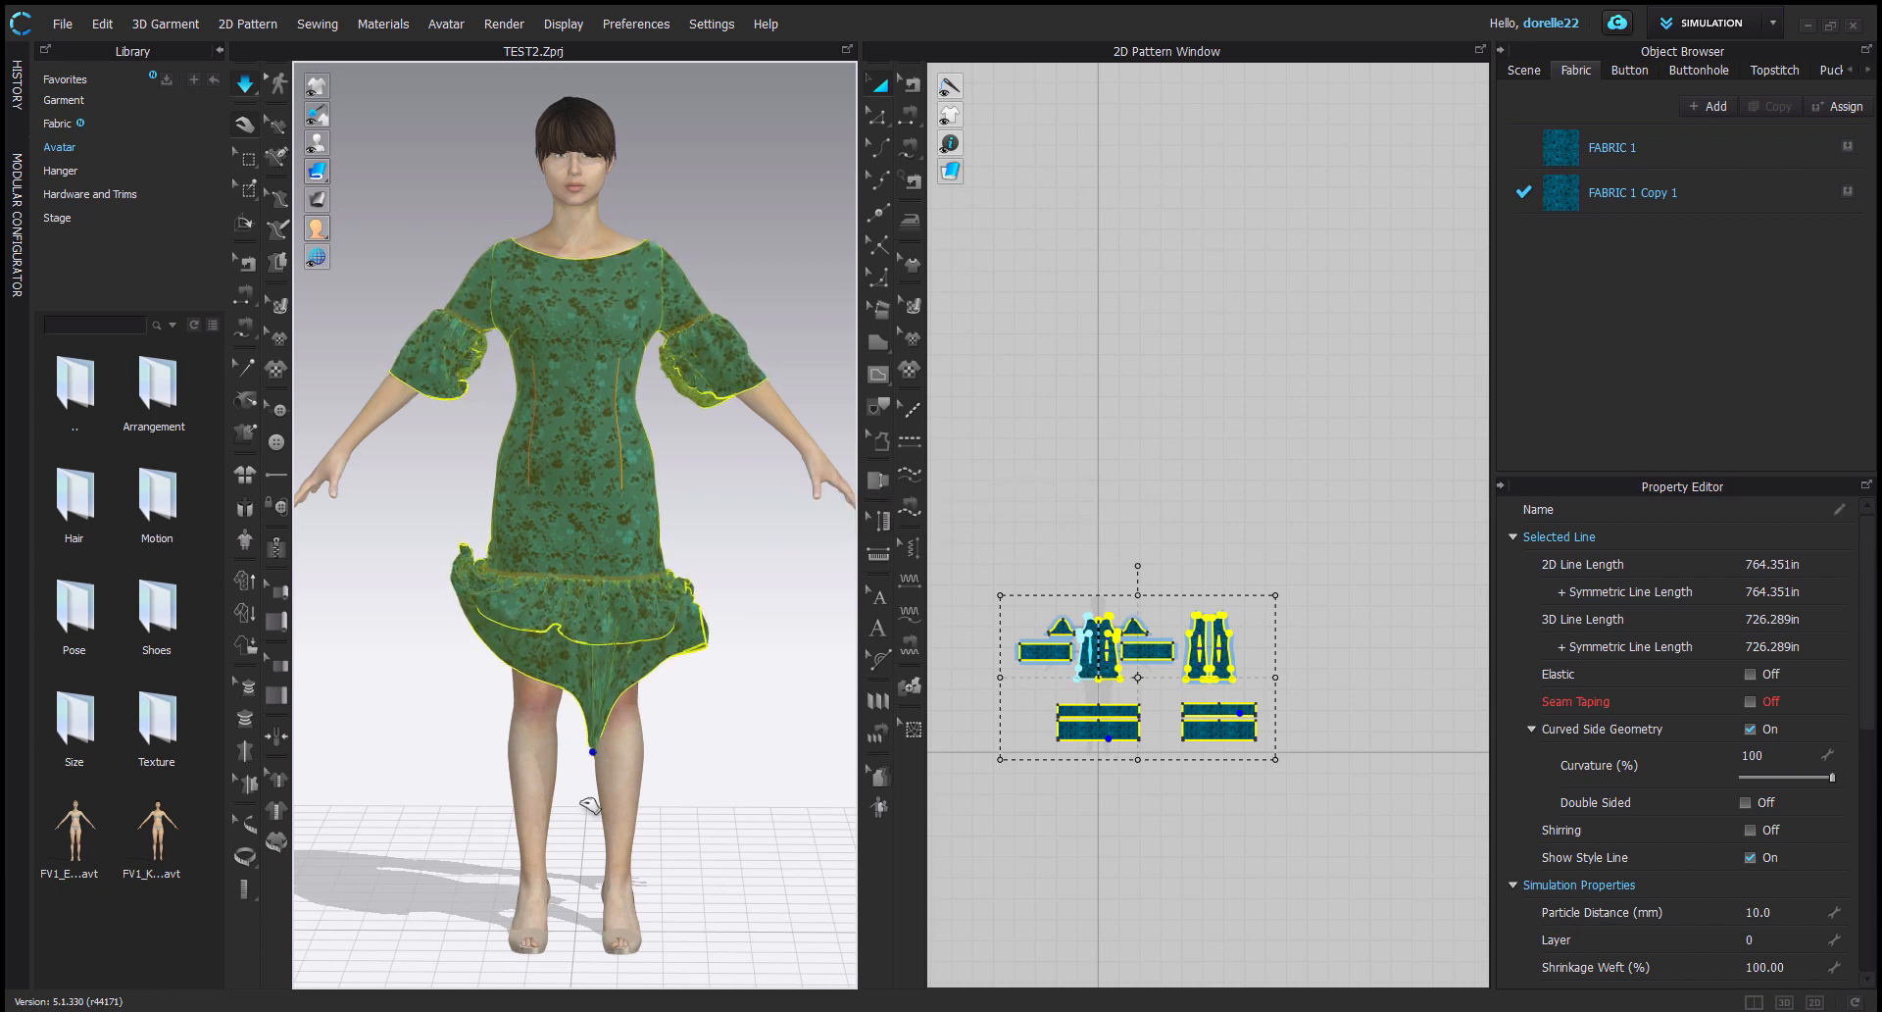
click(722, 773)
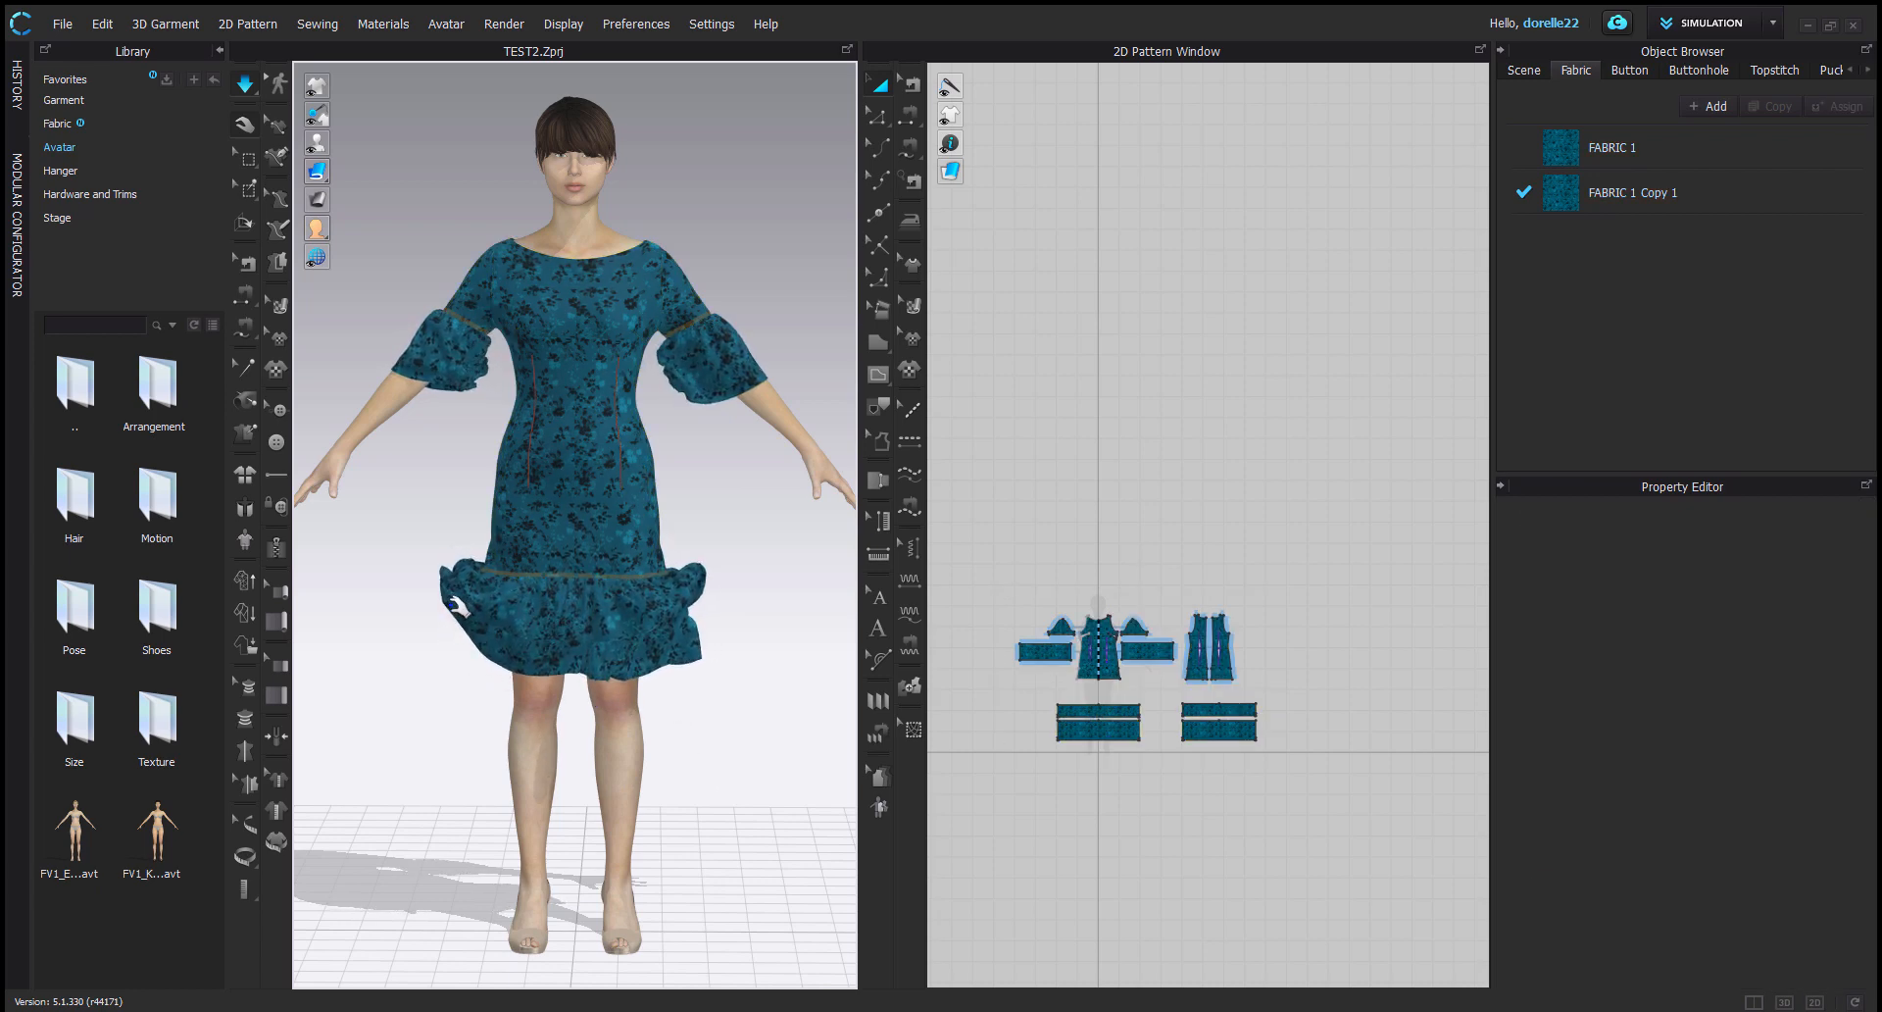
drag(458, 609, 411, 745)
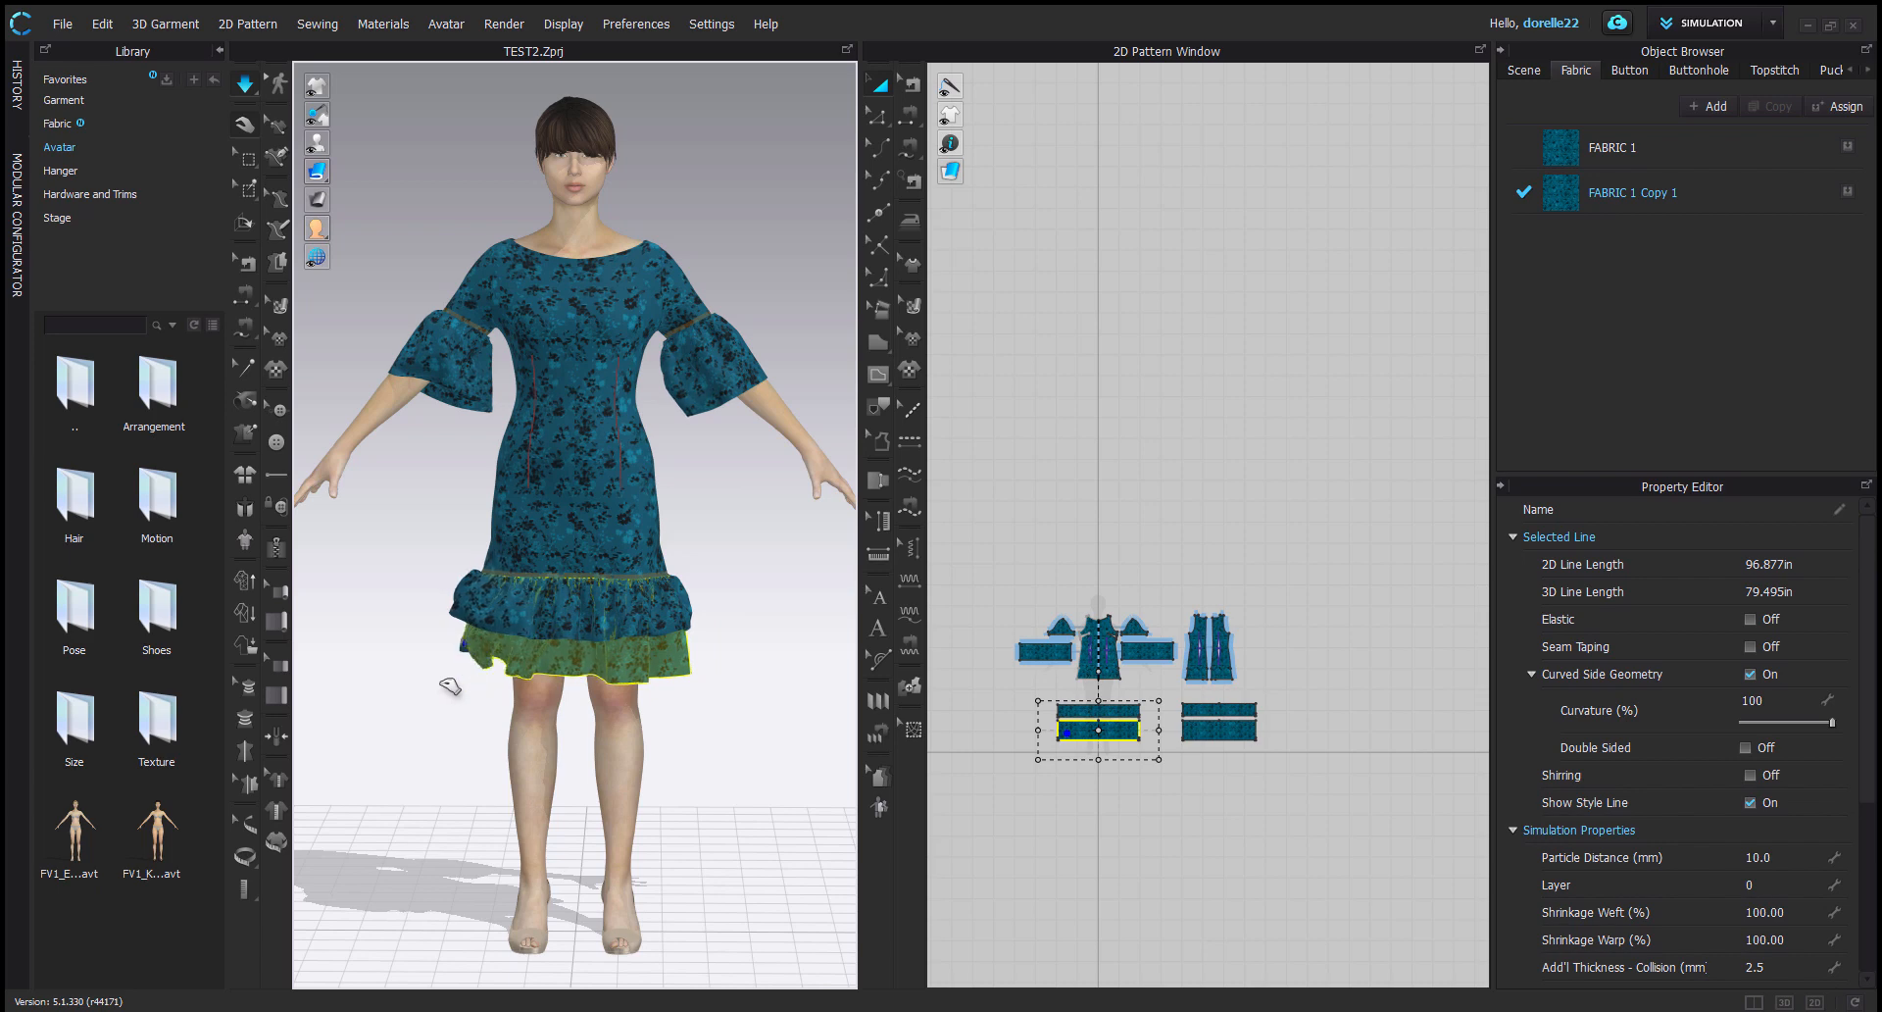
click(683, 713)
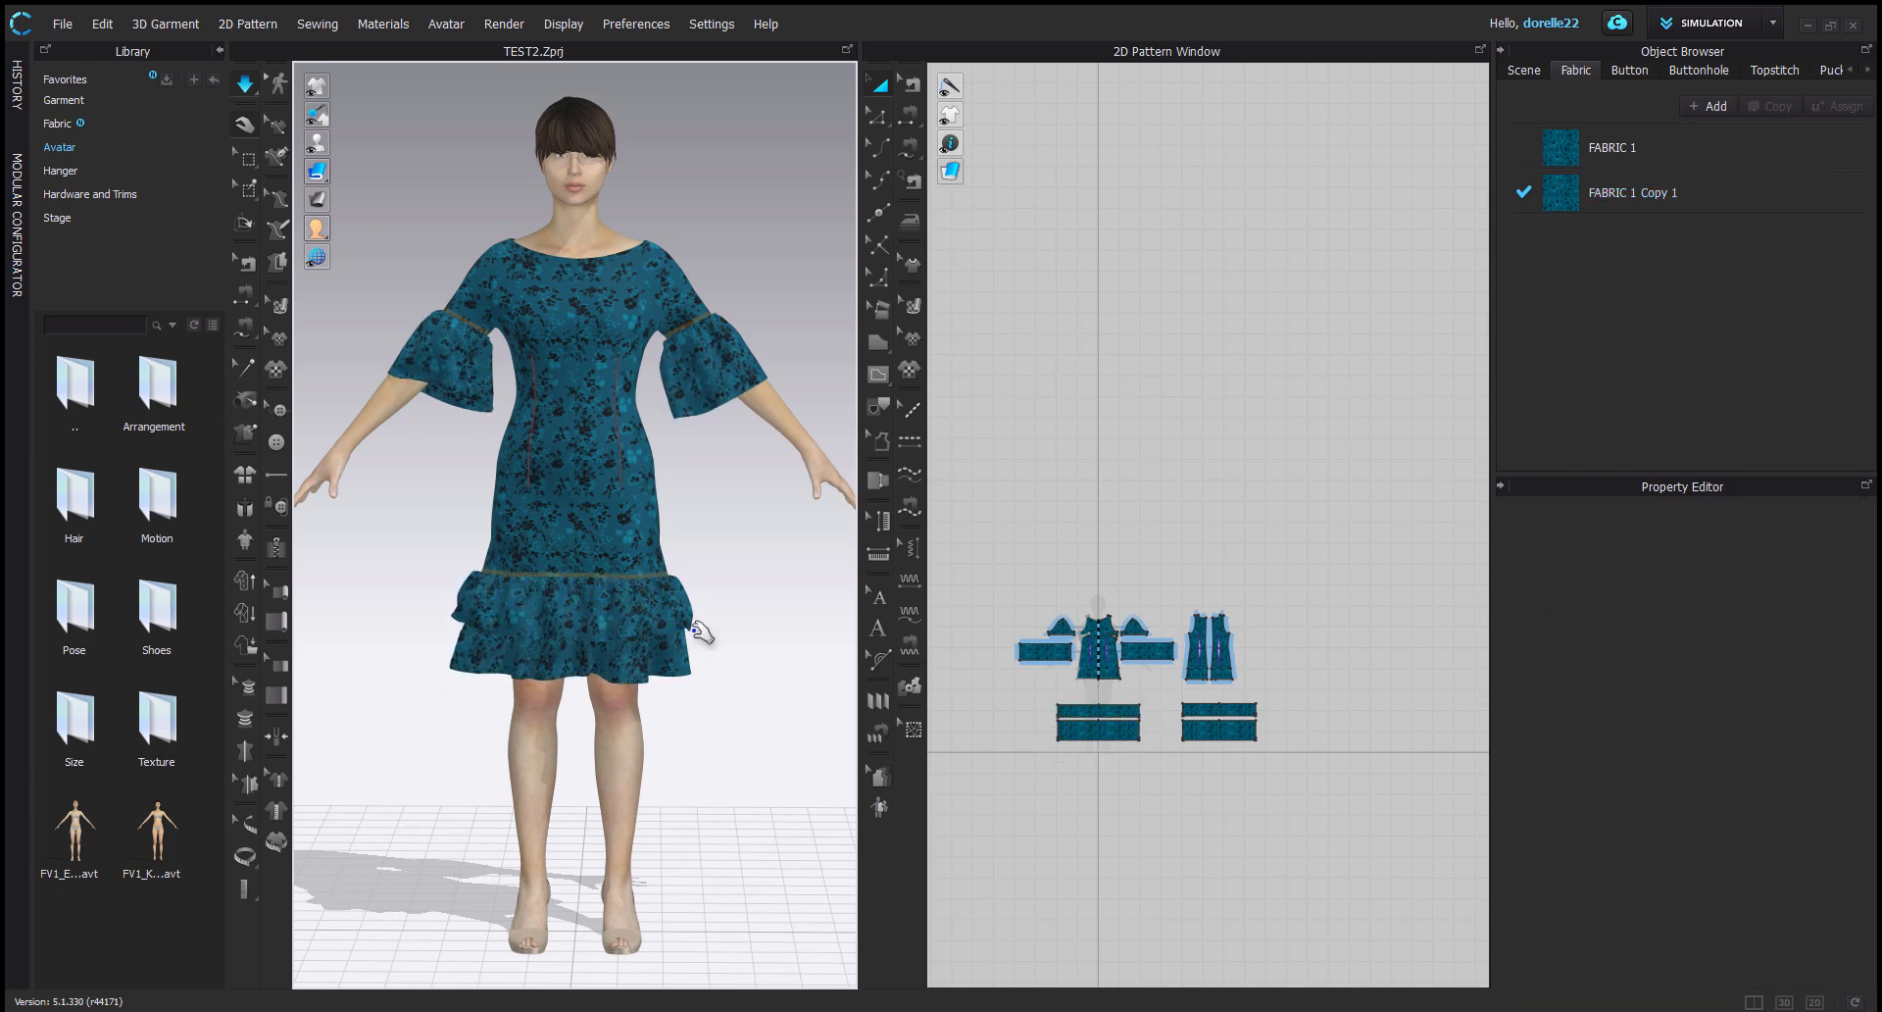
mouse_move(744, 668)
right_down()
mouse_move(304, 645)
mouse_move(600, 631)
mouse_move(773, 651)
right_up()
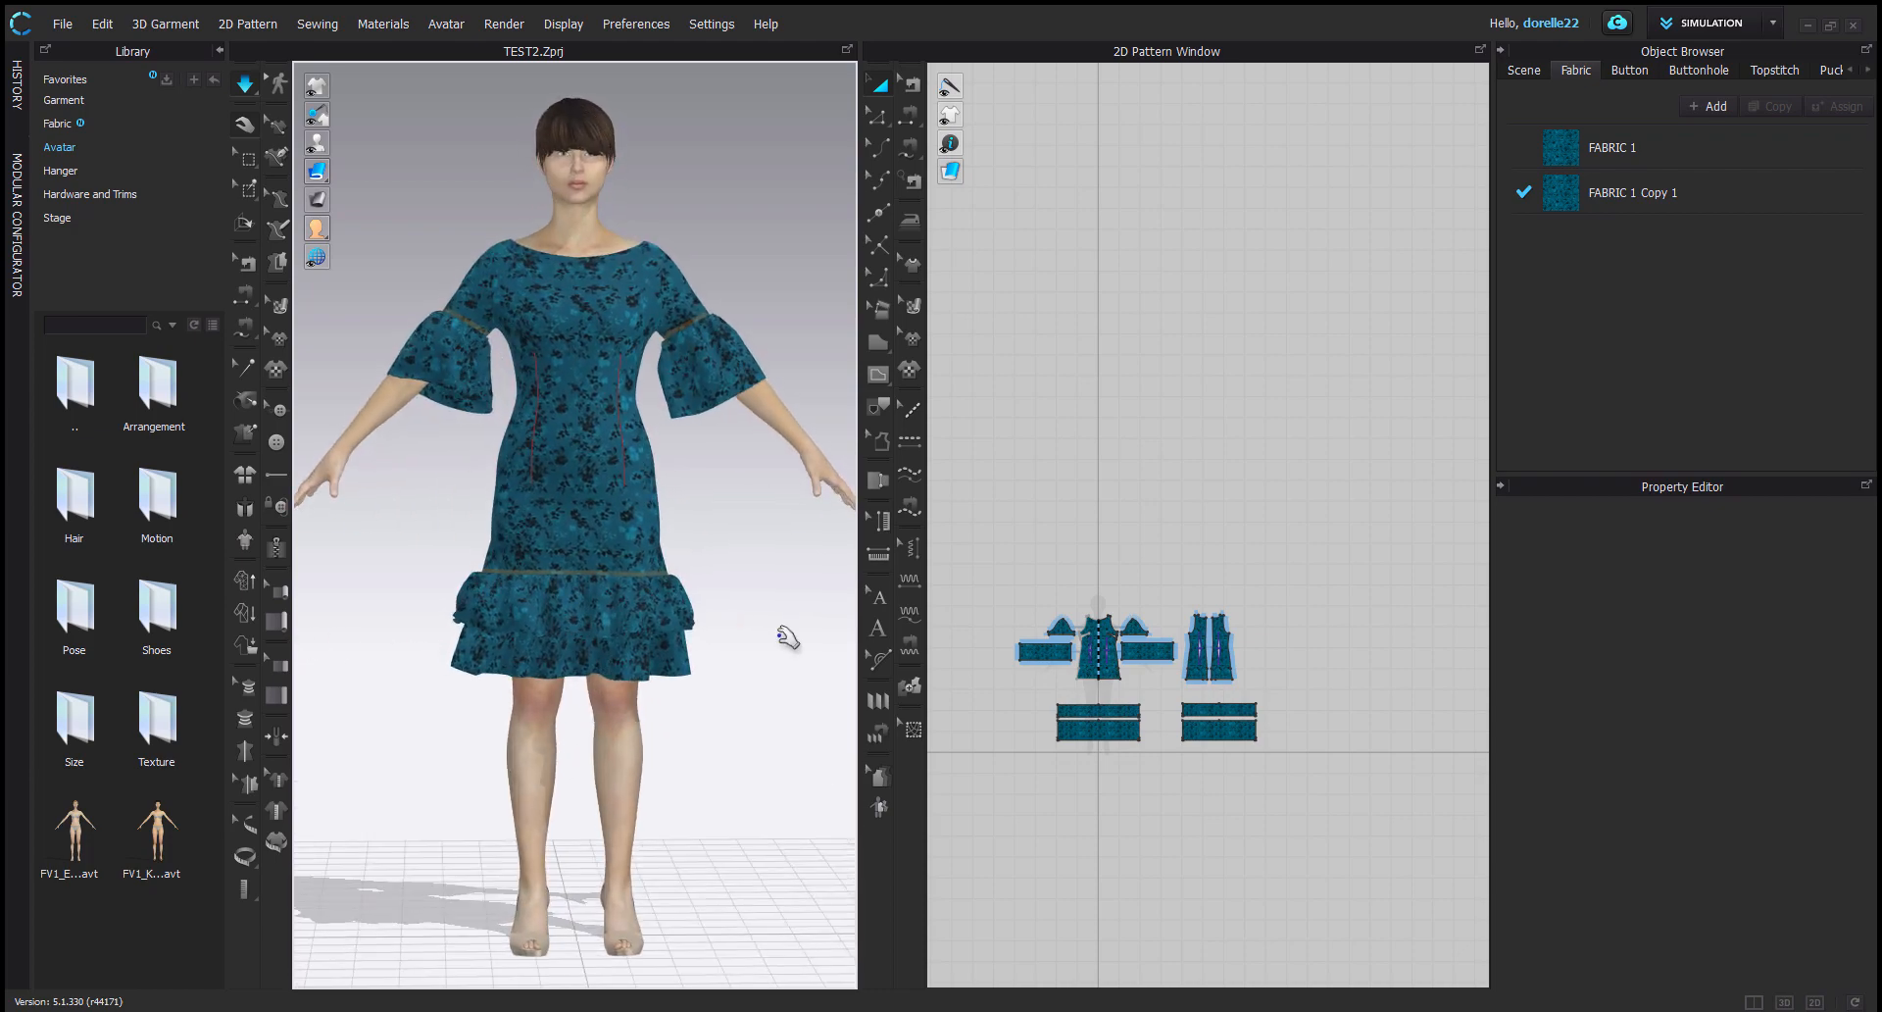
Save the project with the draped dress
click(62, 23)
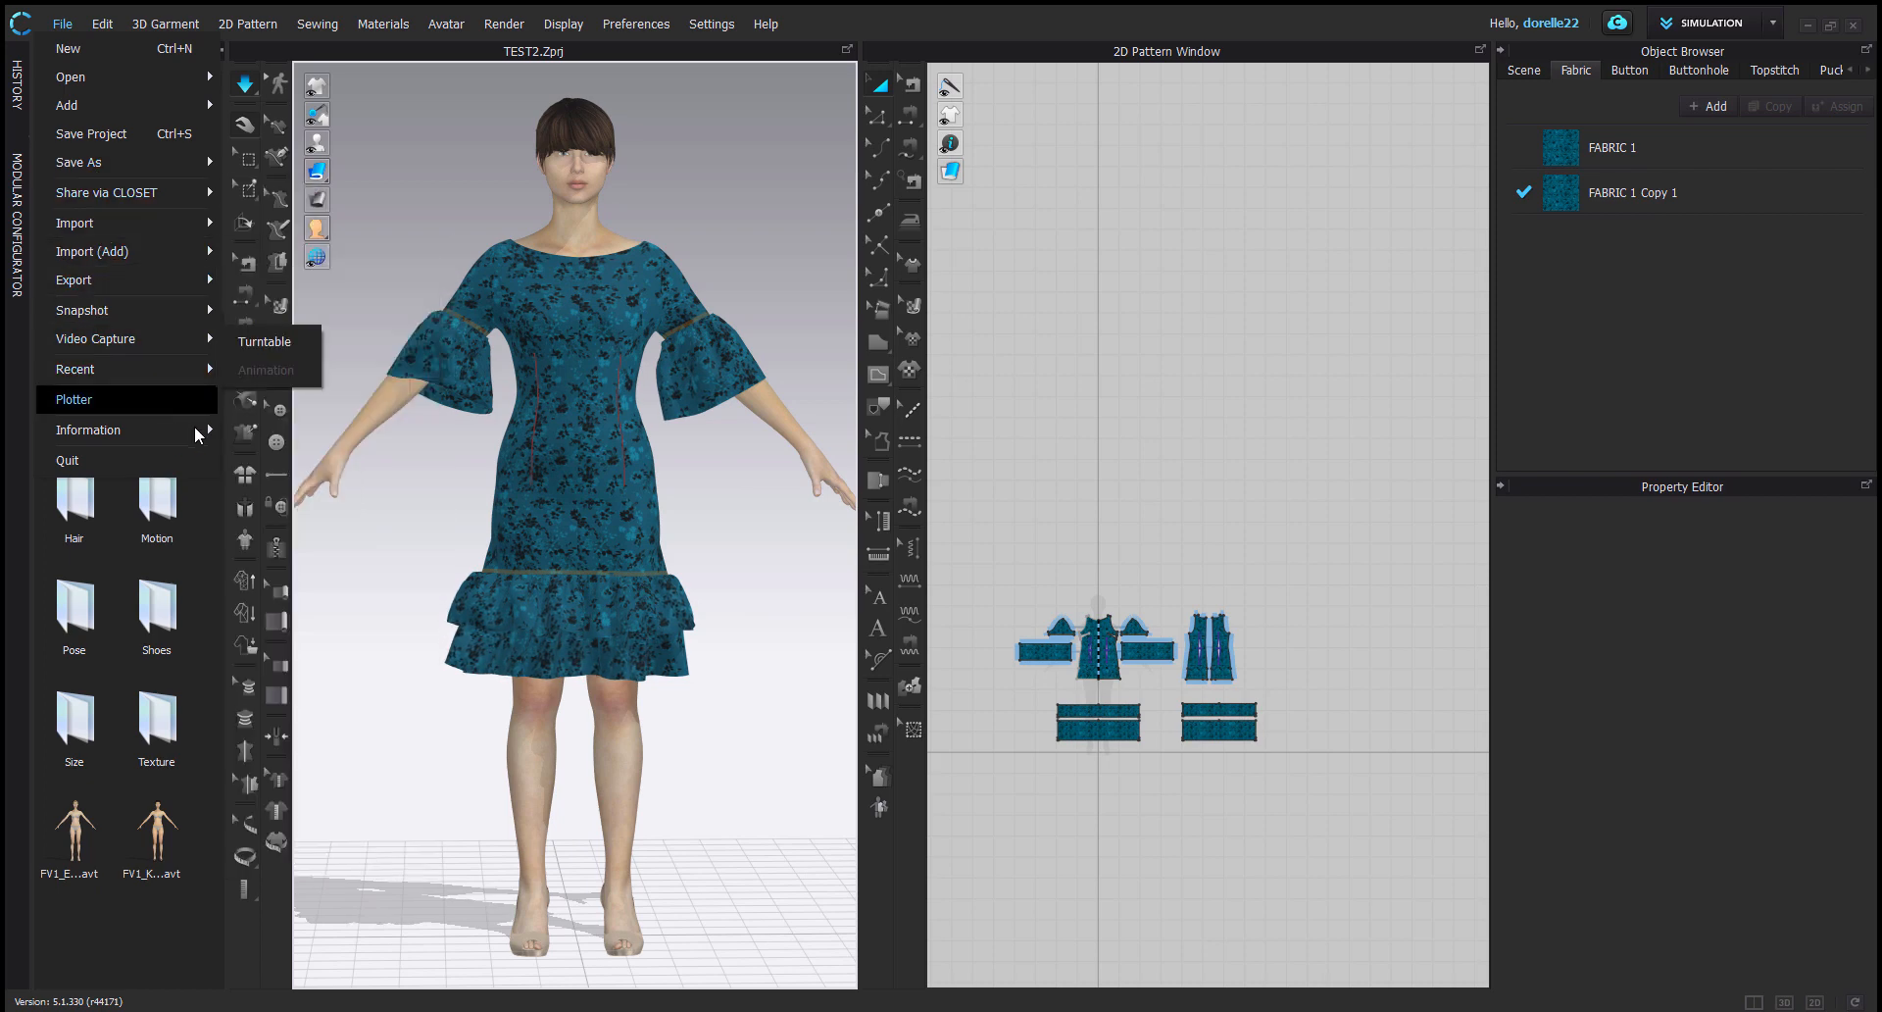
click(91, 133)
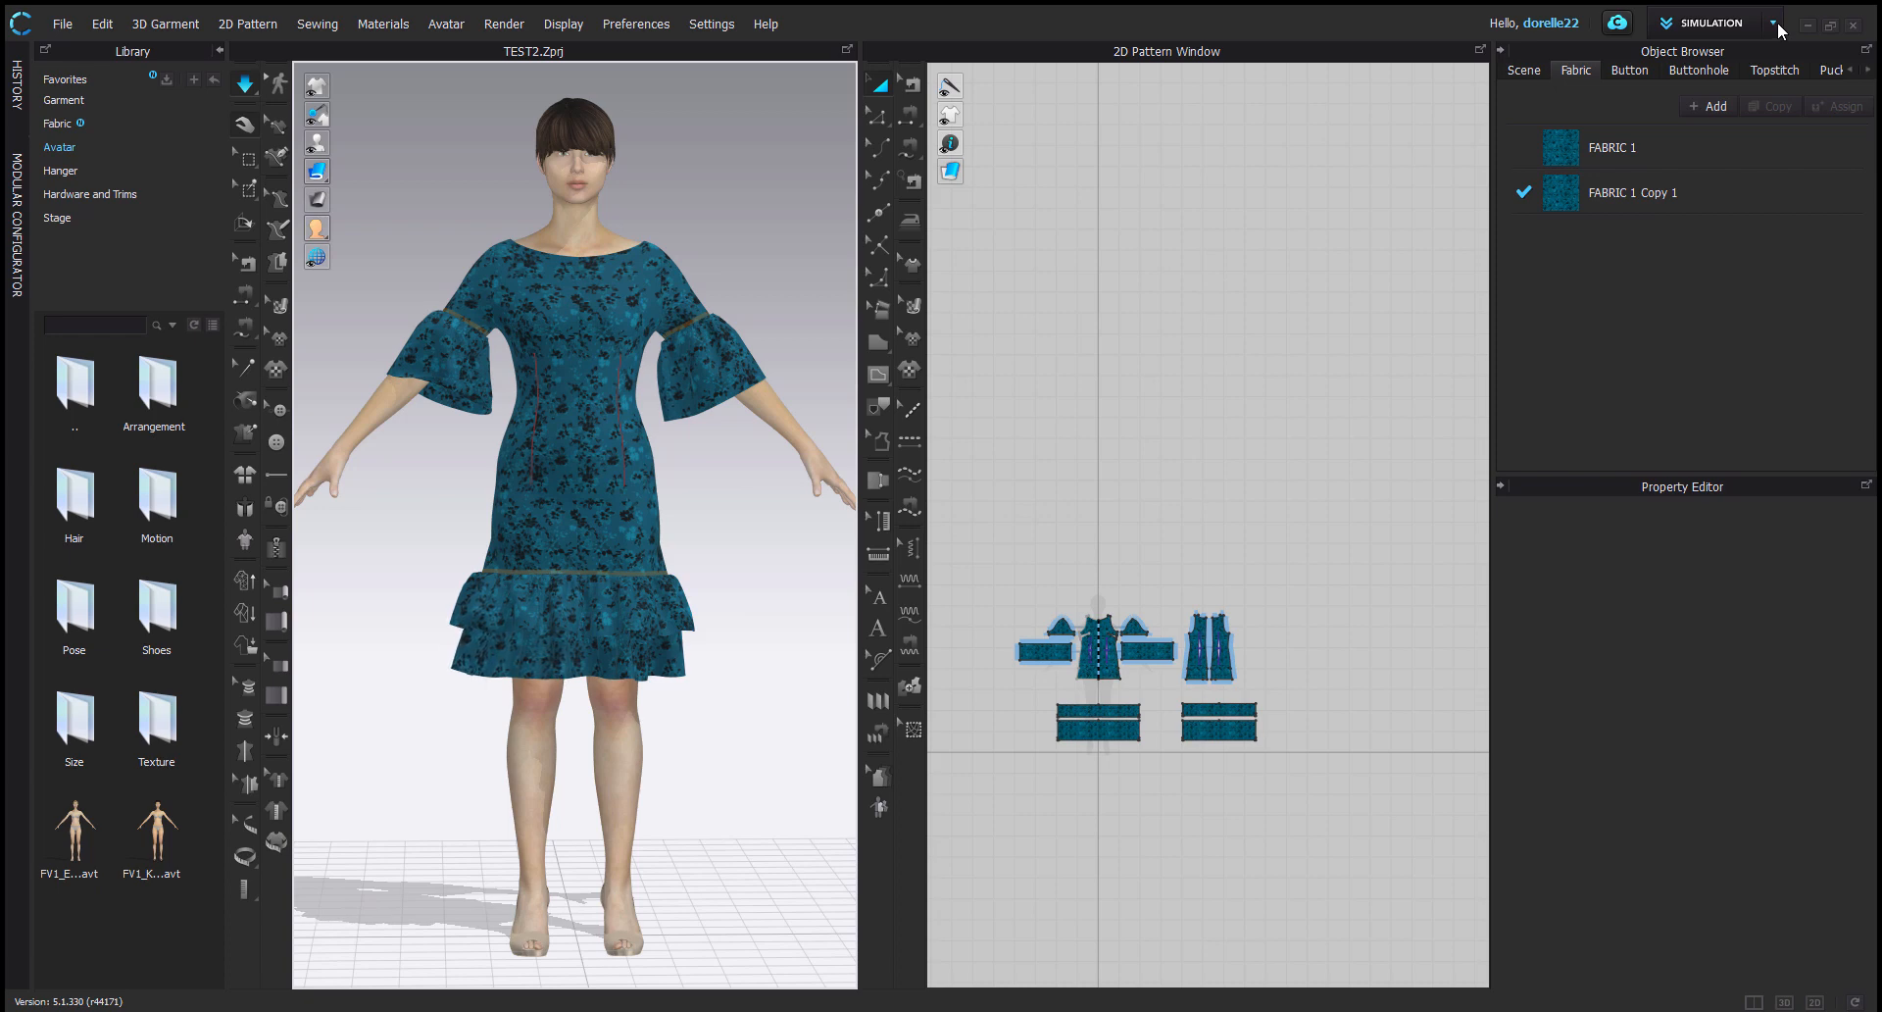
click(1072, 428)
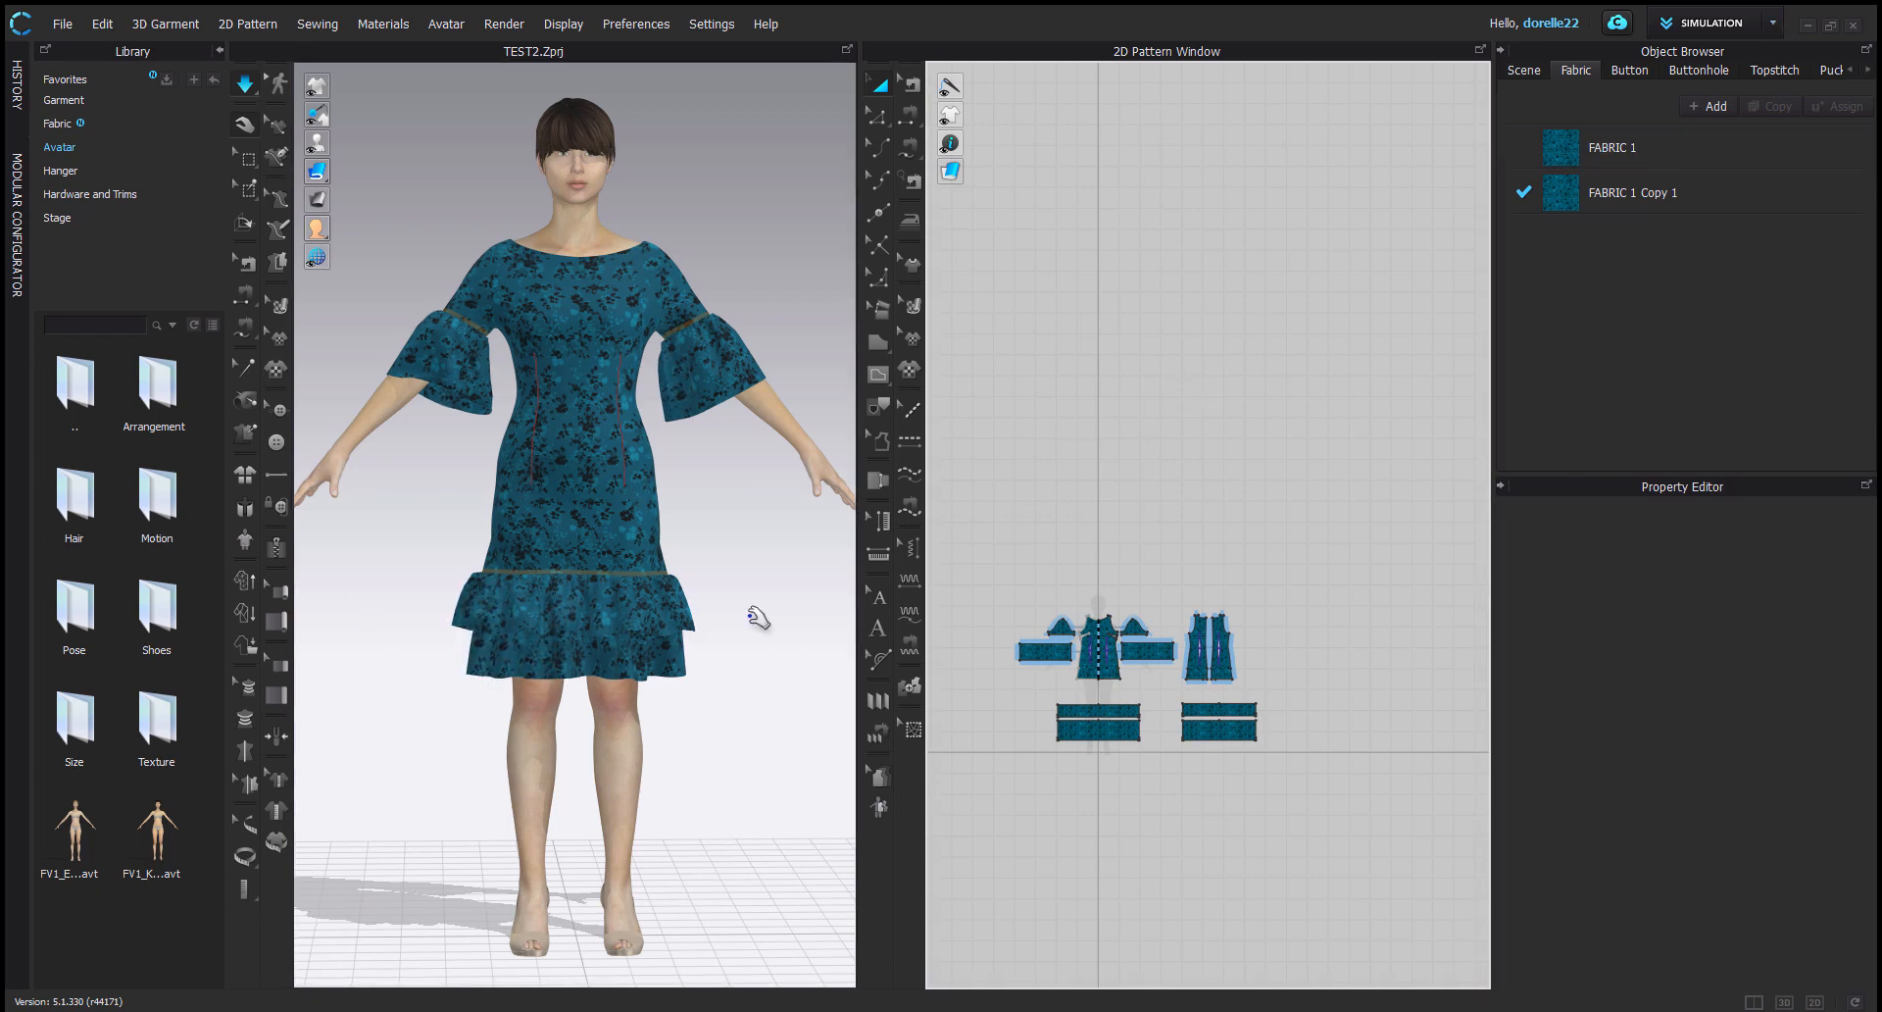
Switch from Simulation to Animation mode and enlarge the Animation Editor timeline area
scroll(757, 627, down, 2)
scroll(756, 627, down, 1)
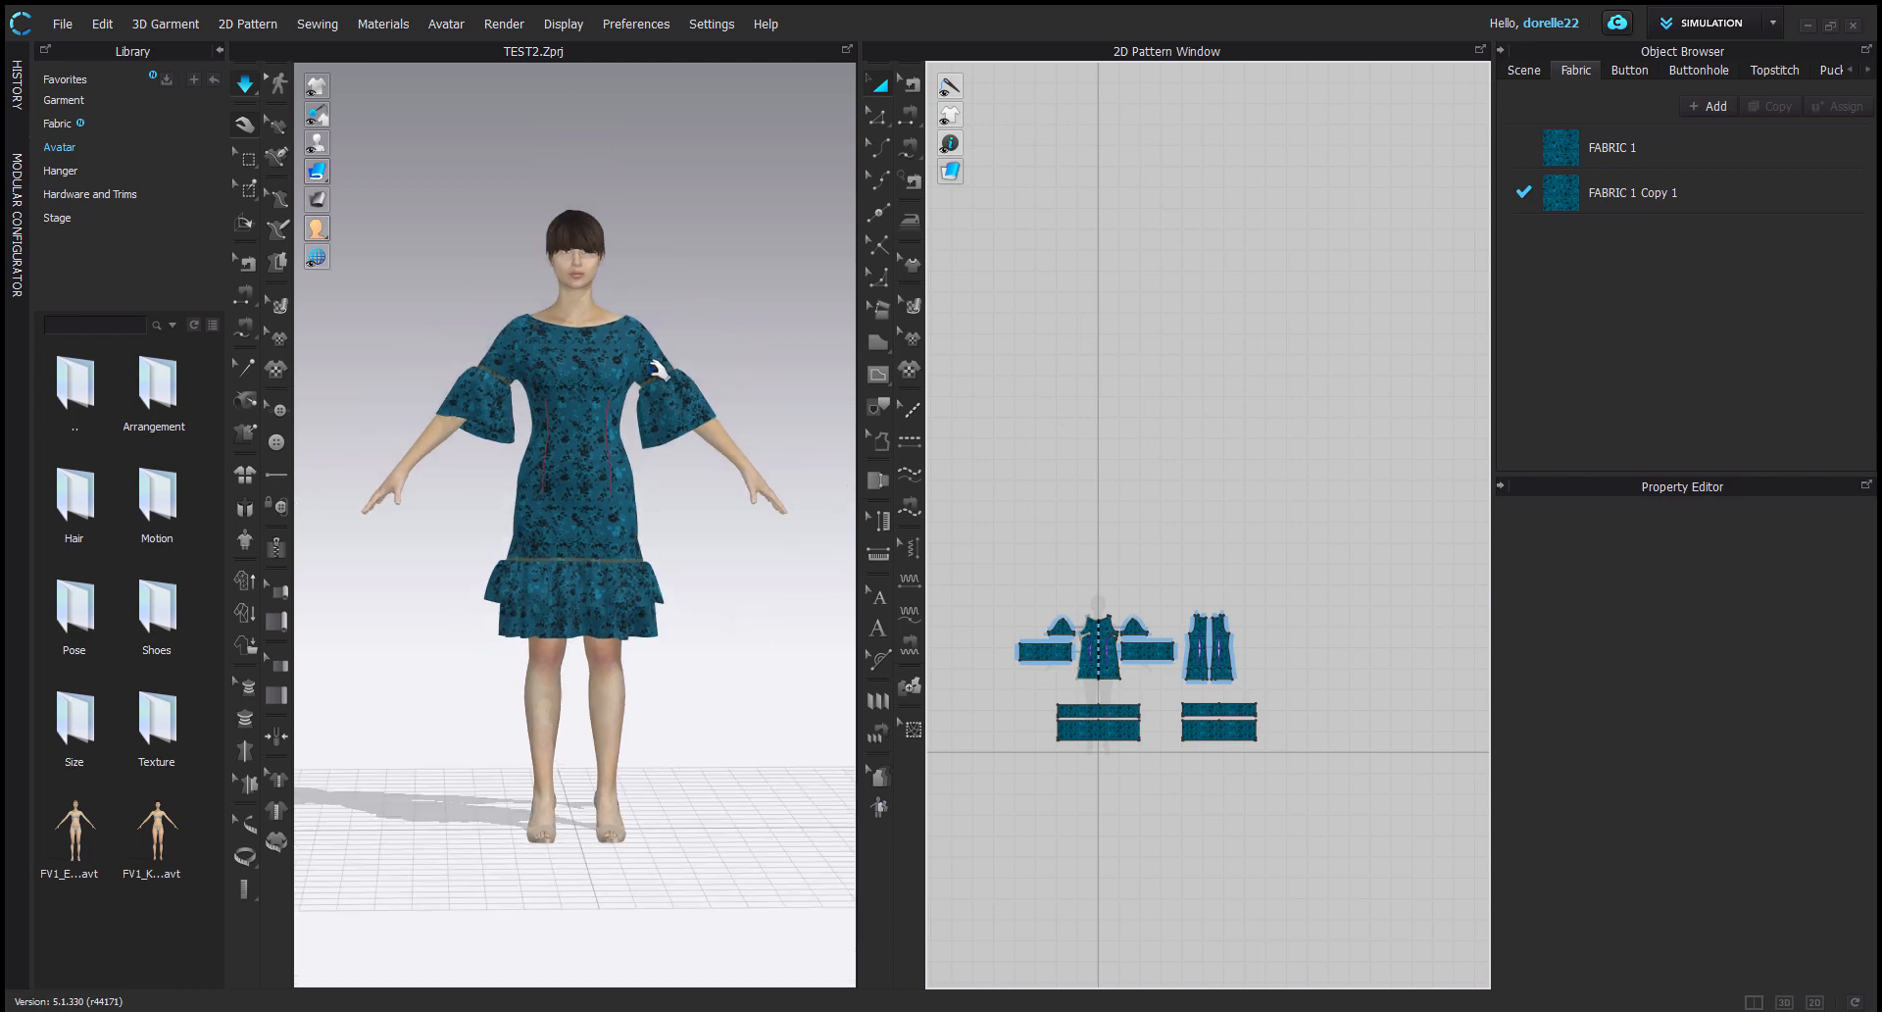
click(1773, 22)
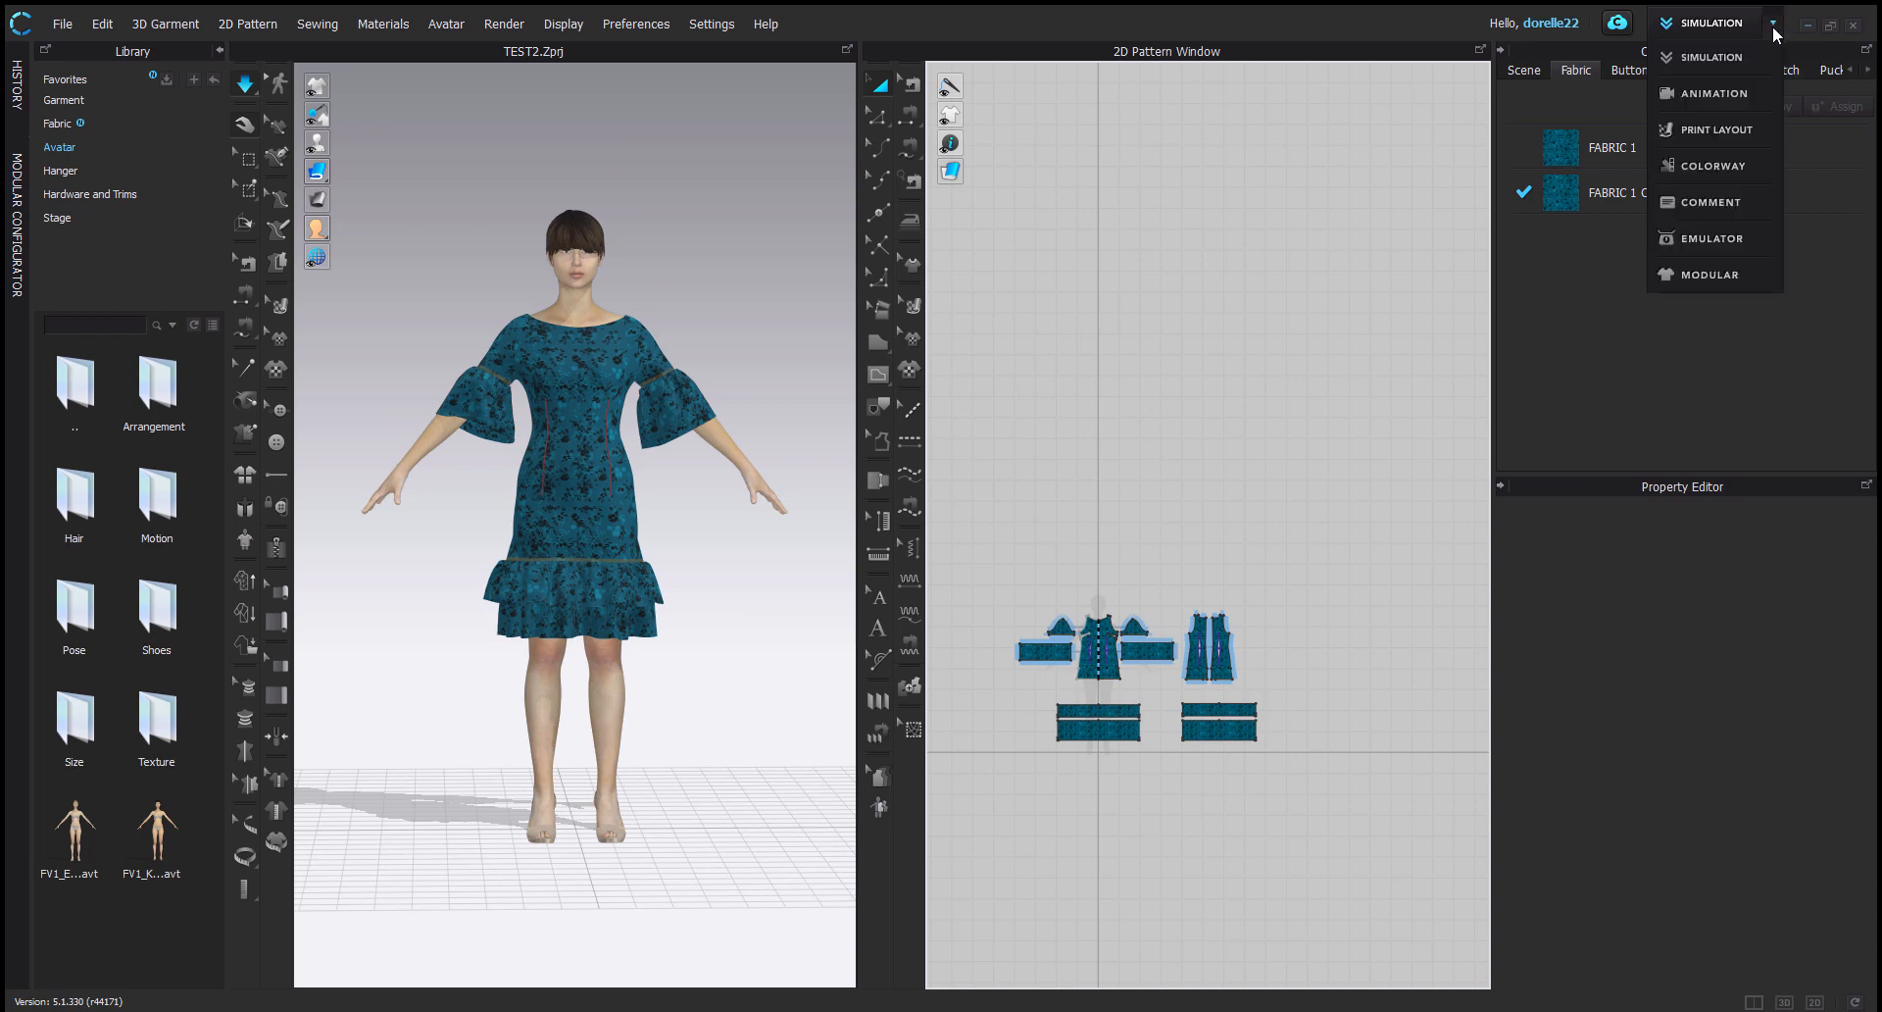
click(1738, 93)
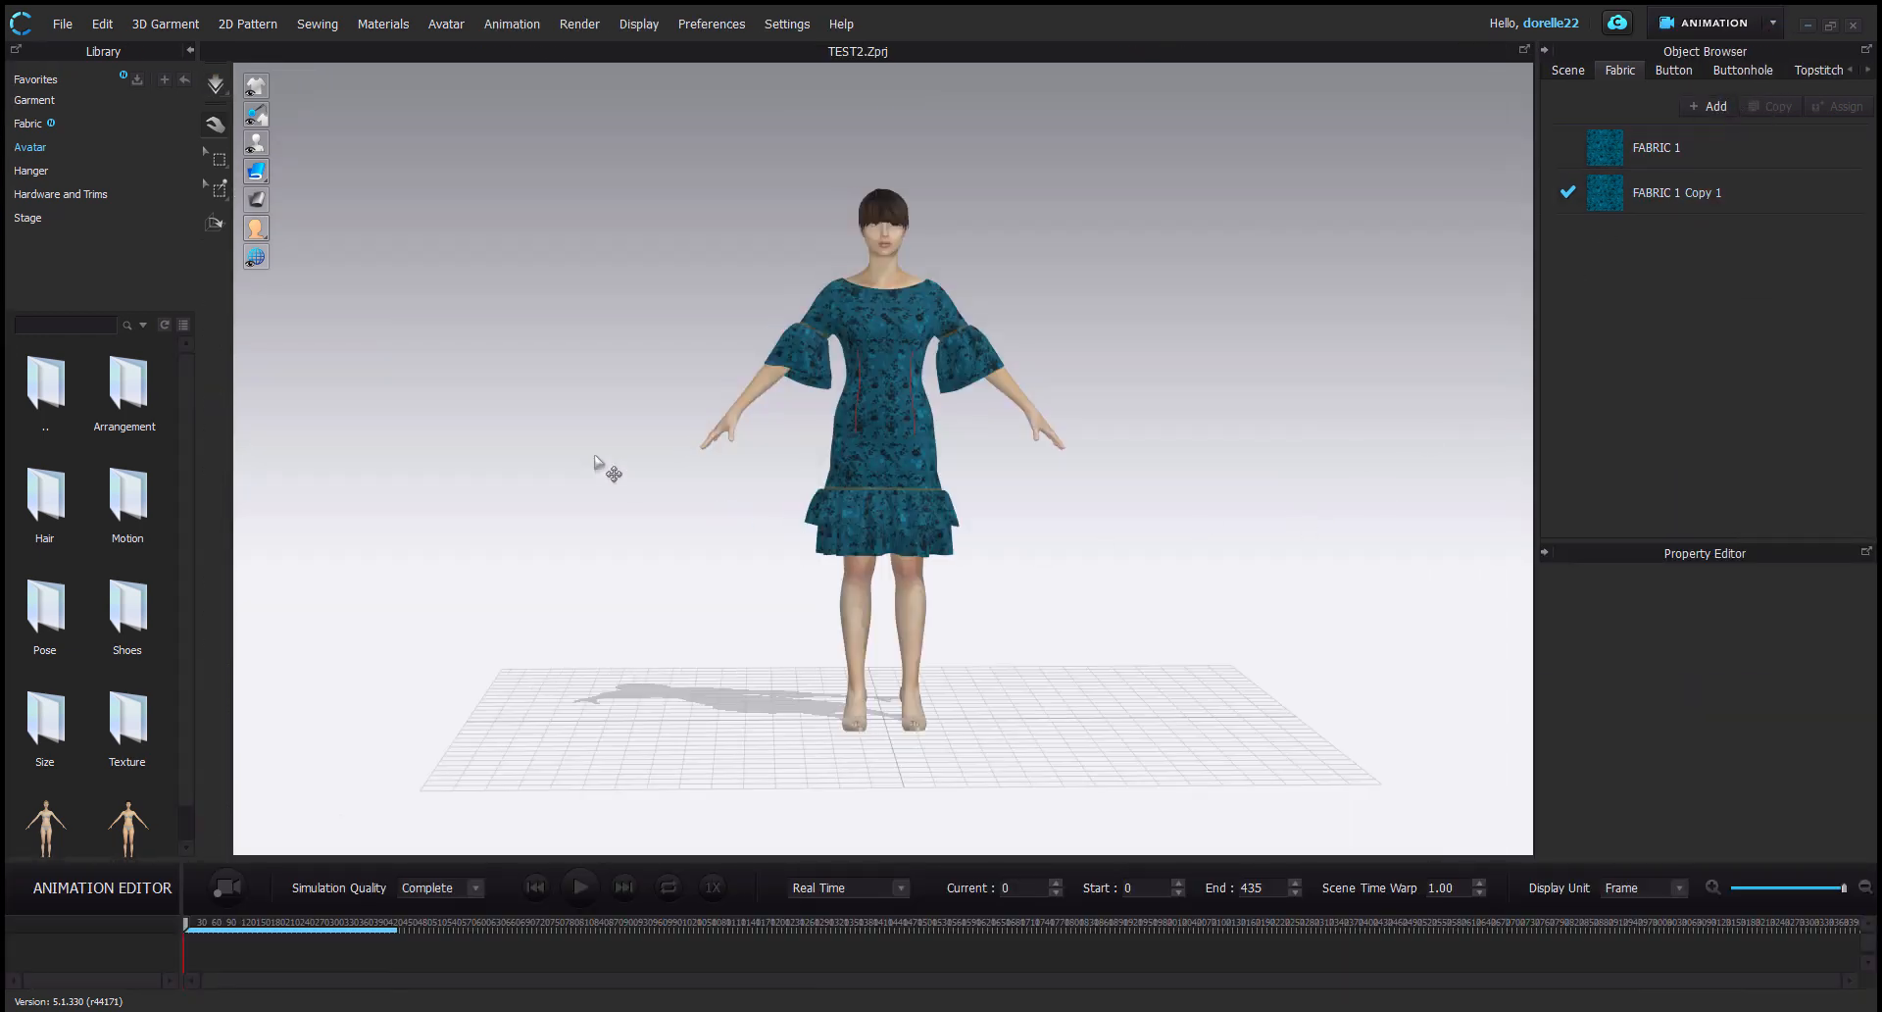
click(65, 25)
click(14, 245)
drag(240, 857, 237, 759)
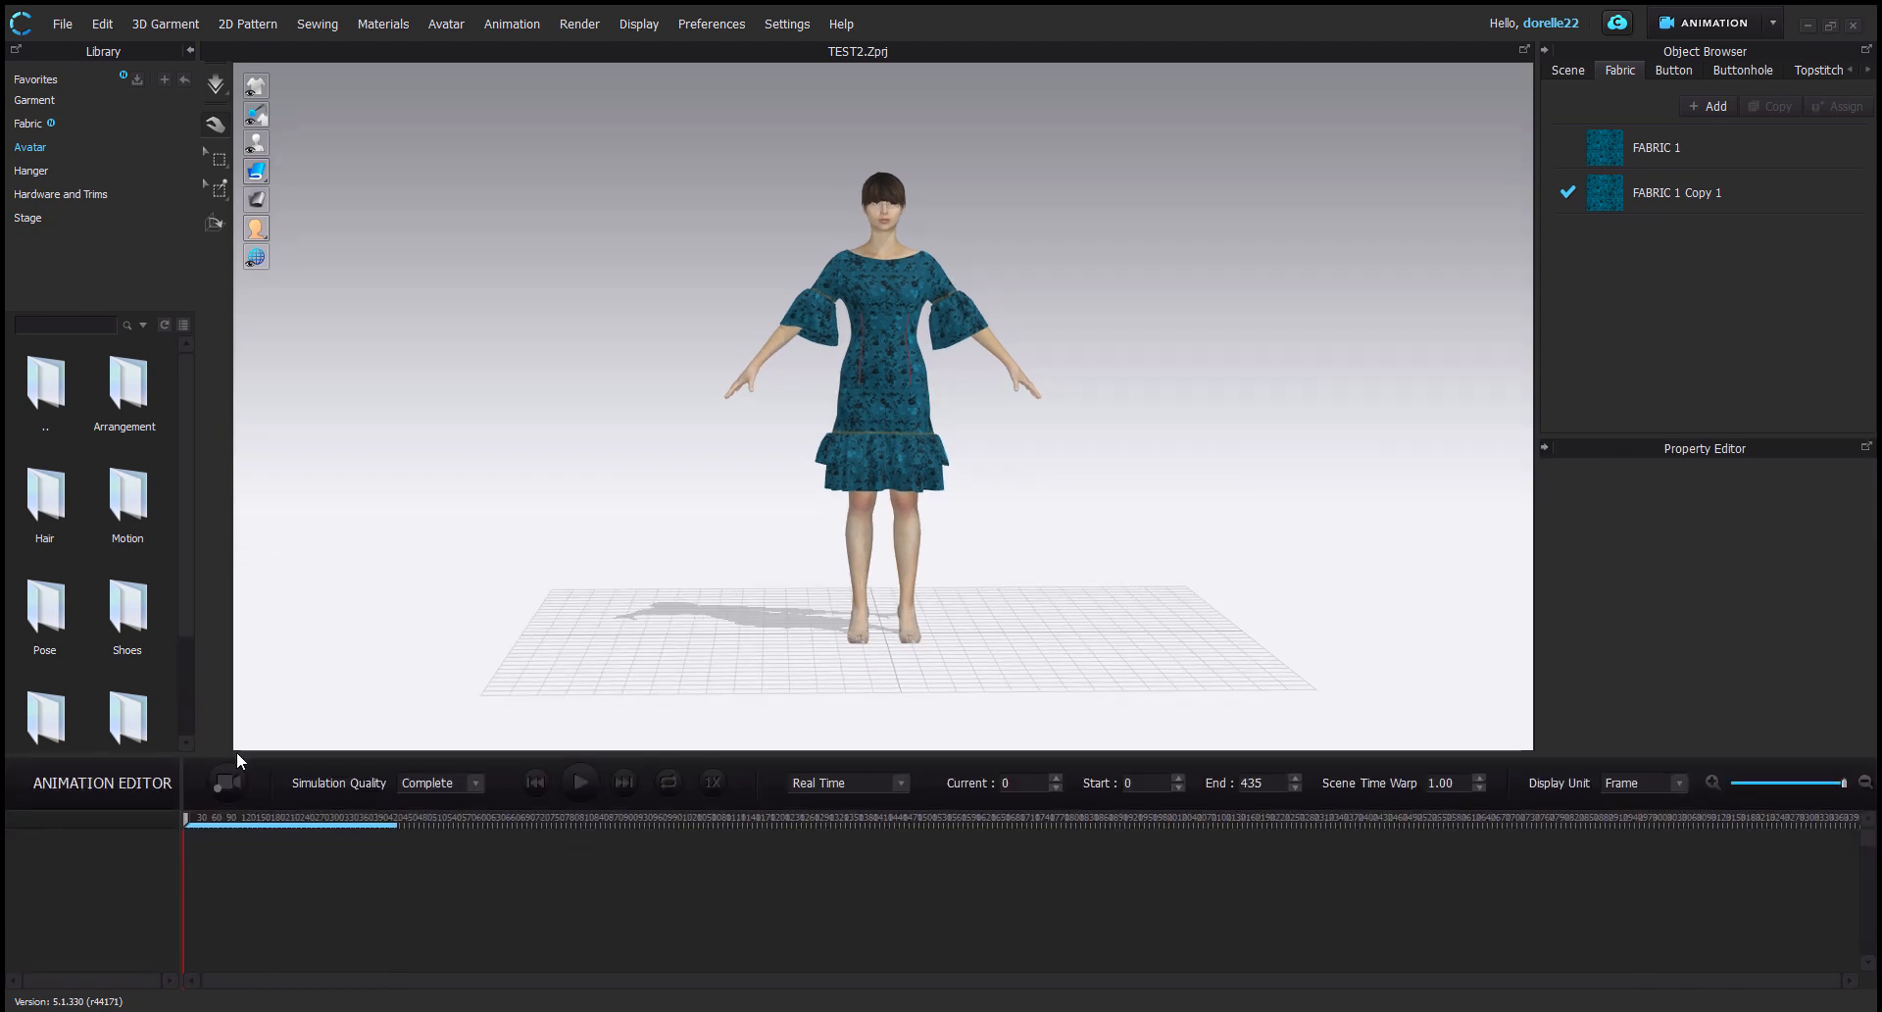
Add the Stage_04.zprj runway stage to the current scene using the Add load type with Avatar included
click(73, 217)
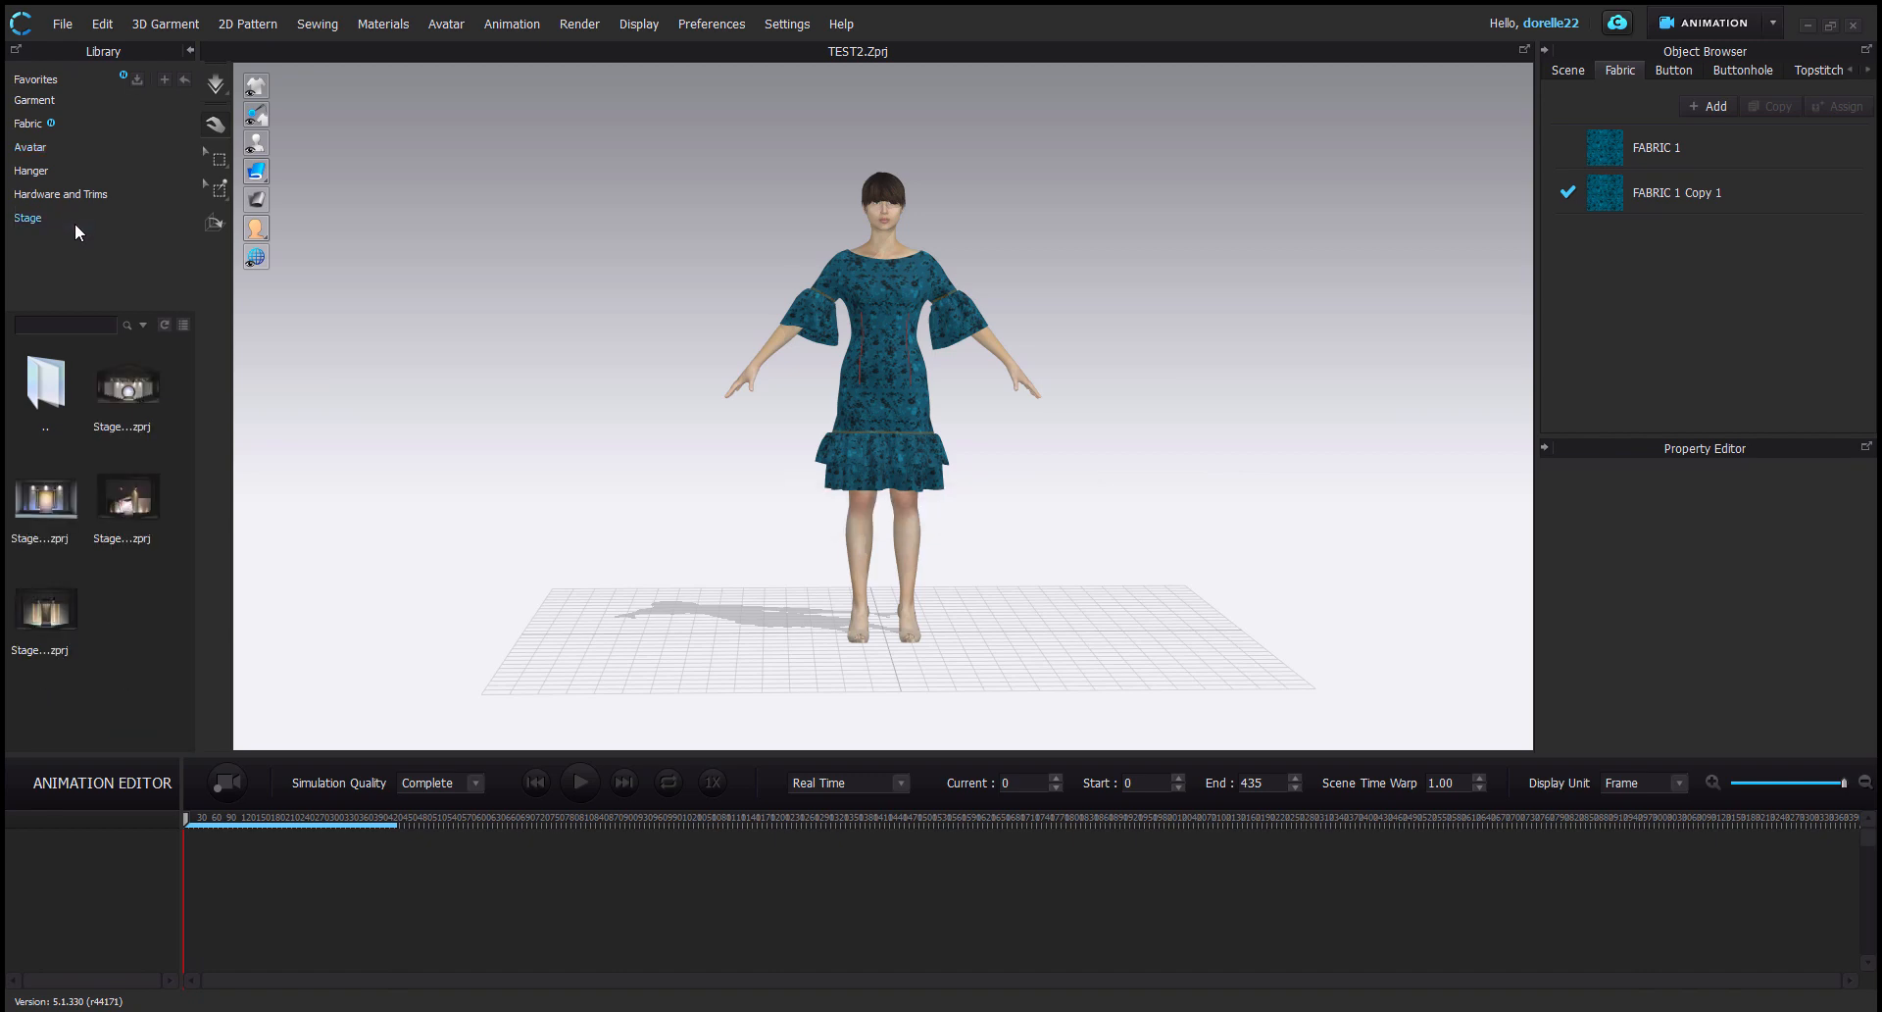
mouse_move(67, 620)
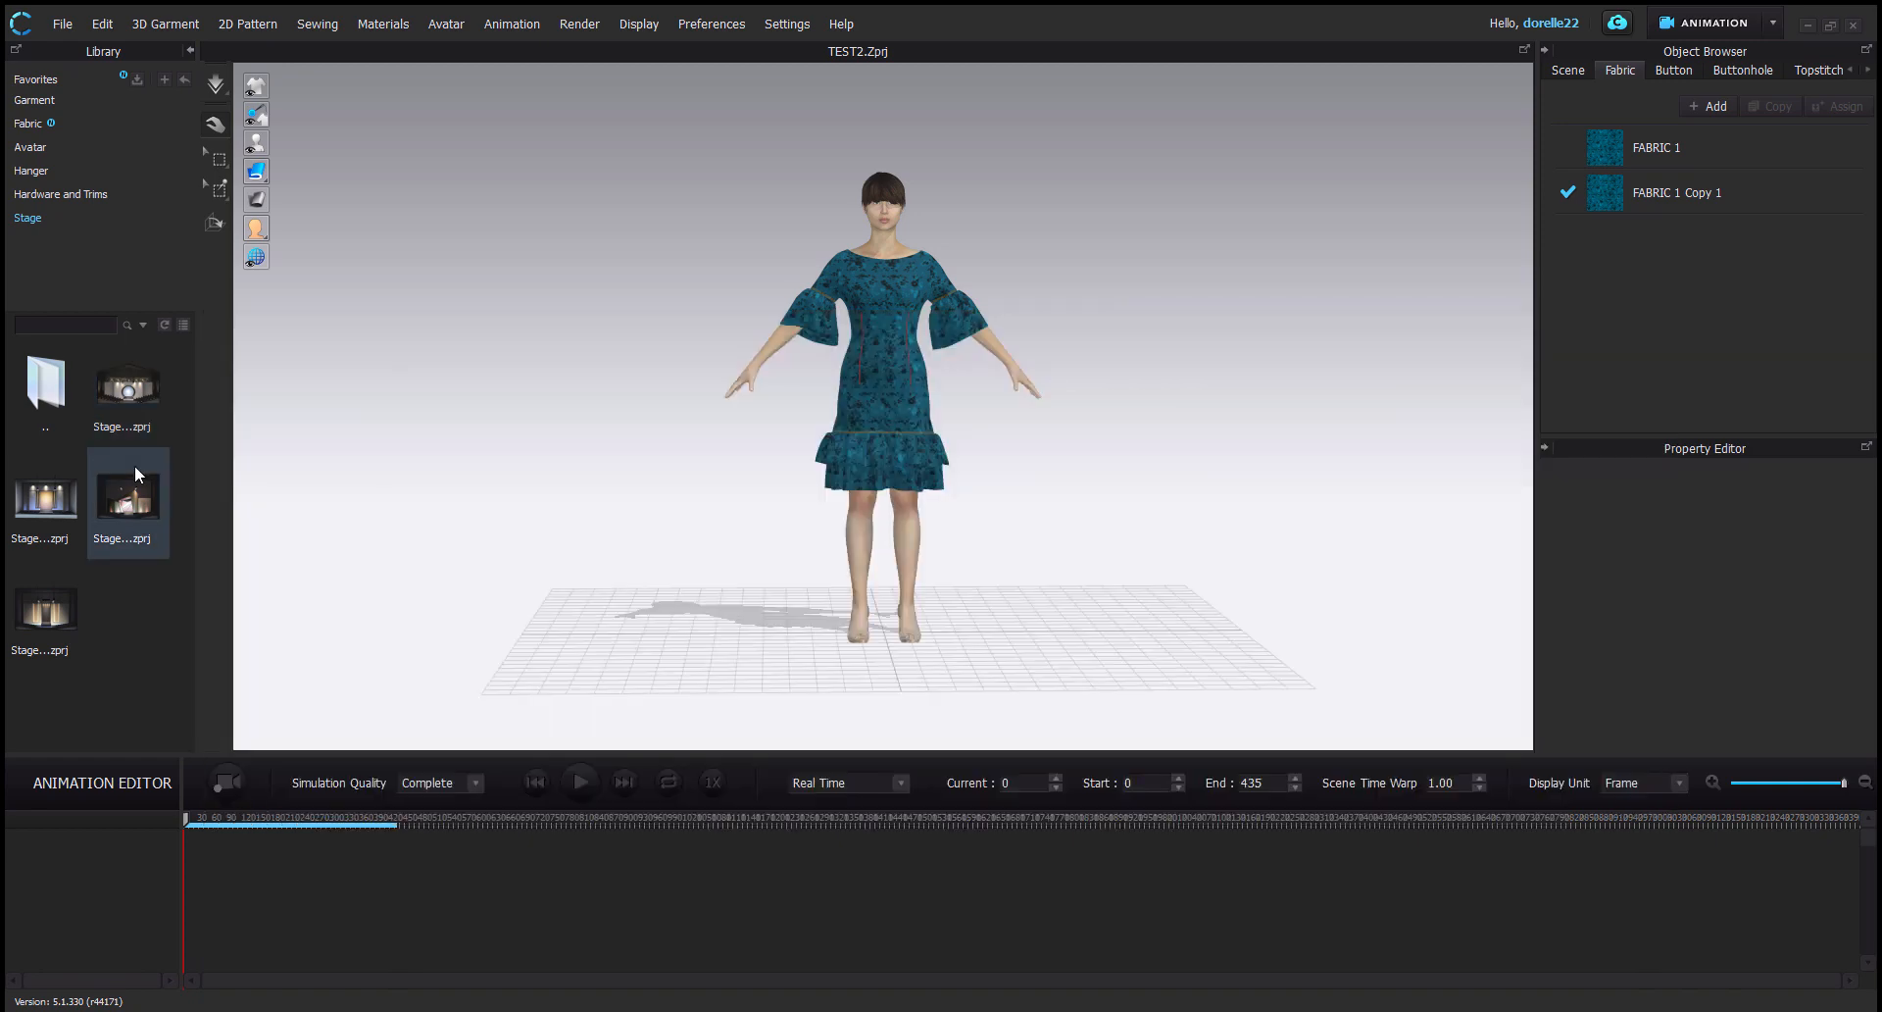
mouse_move(137, 466)
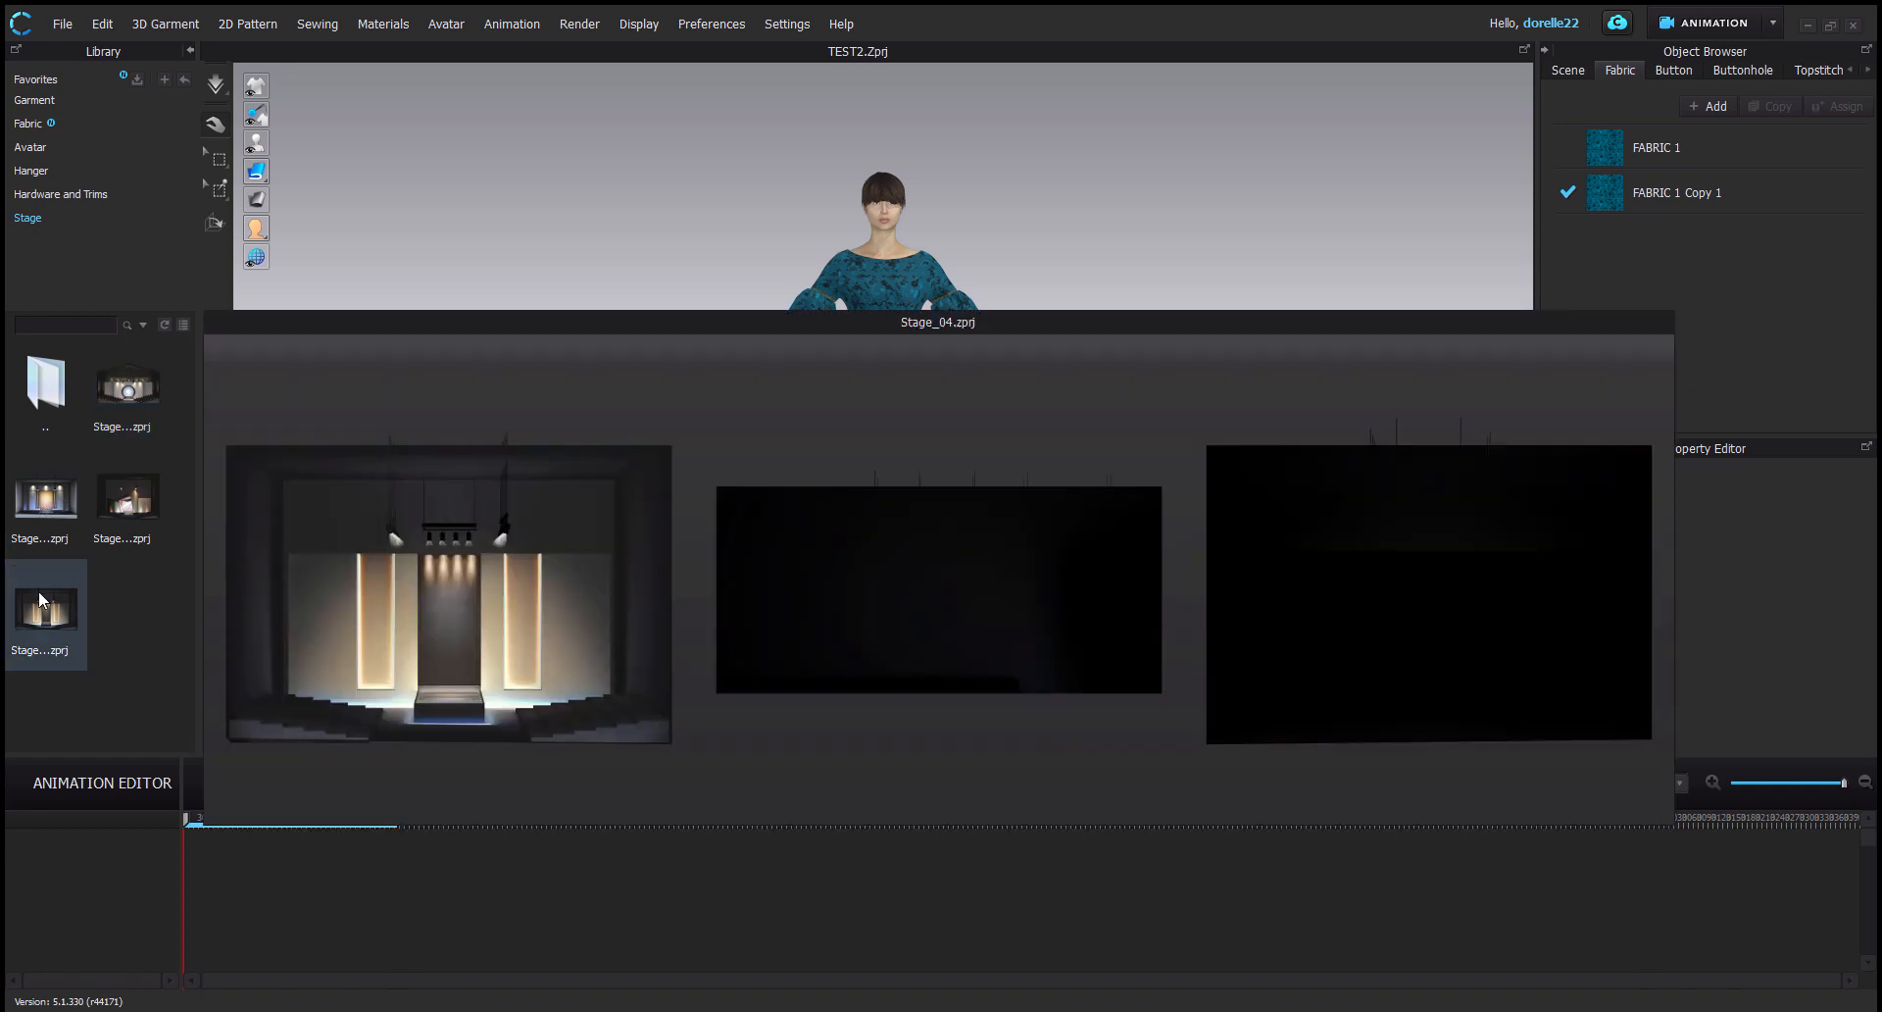
double_click(39, 590)
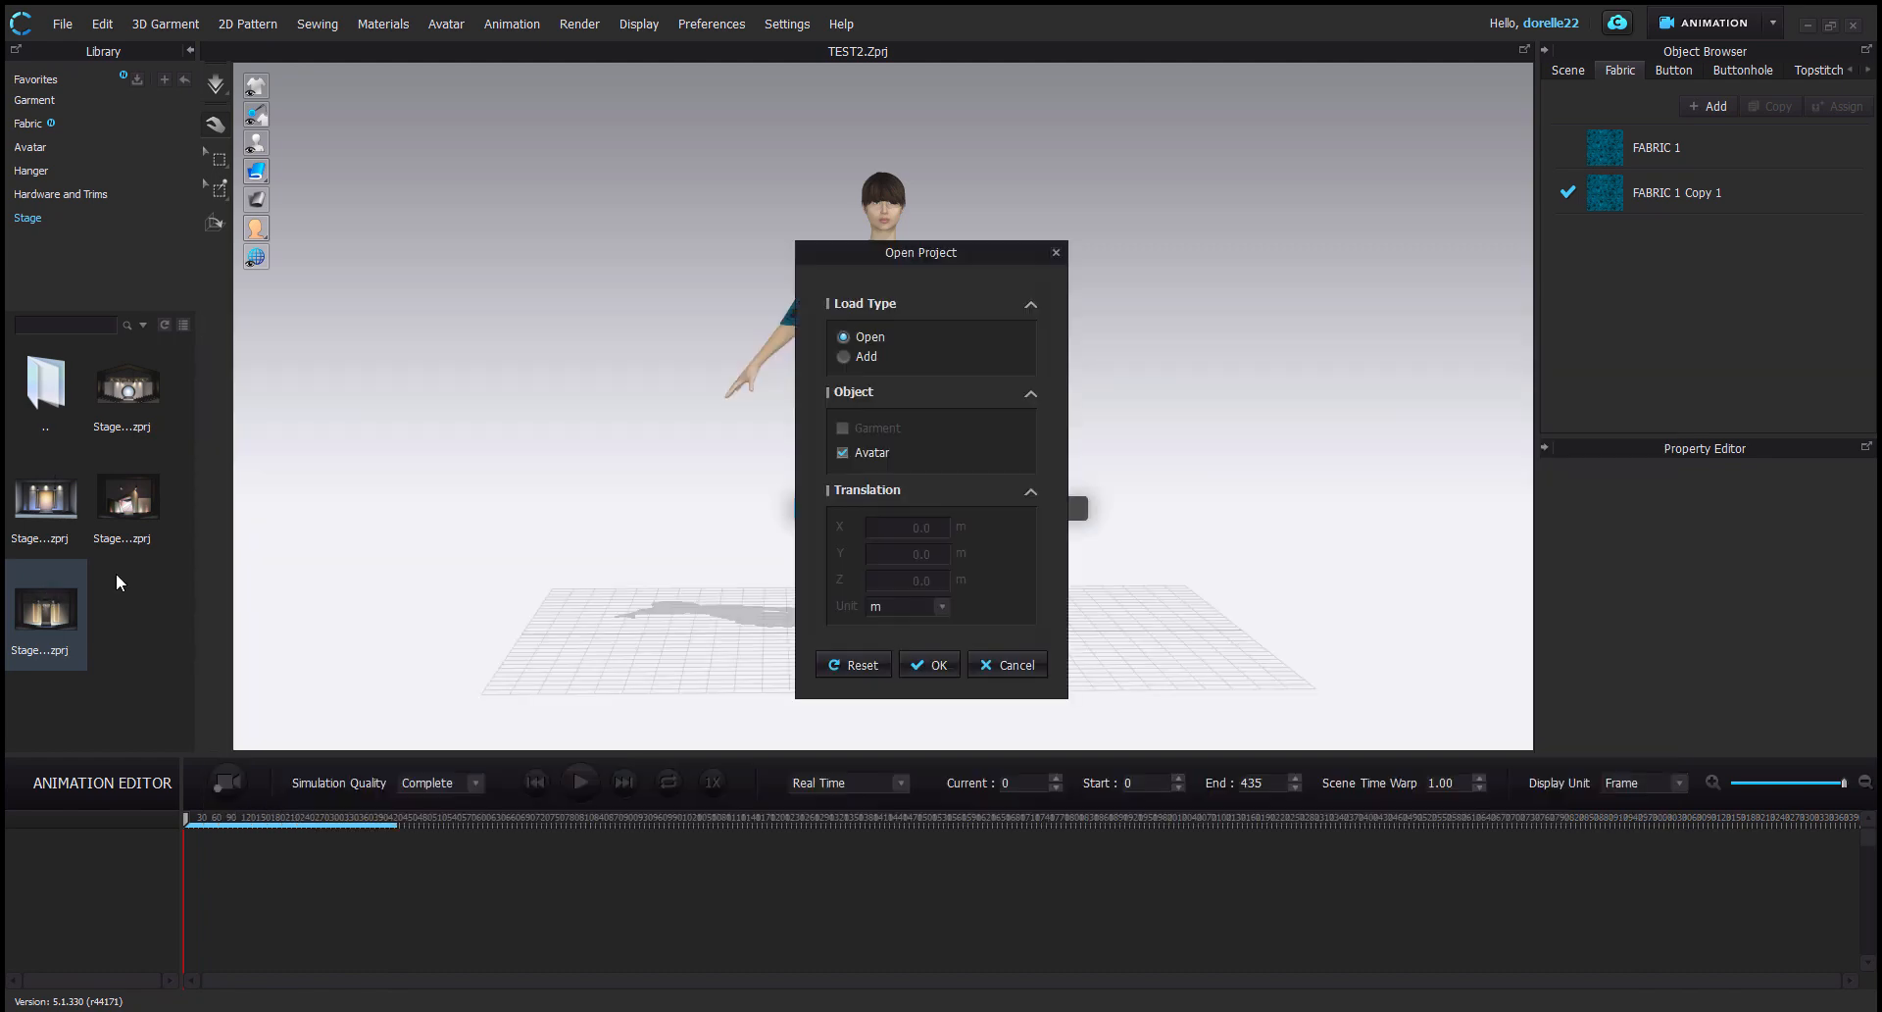
click(871, 356)
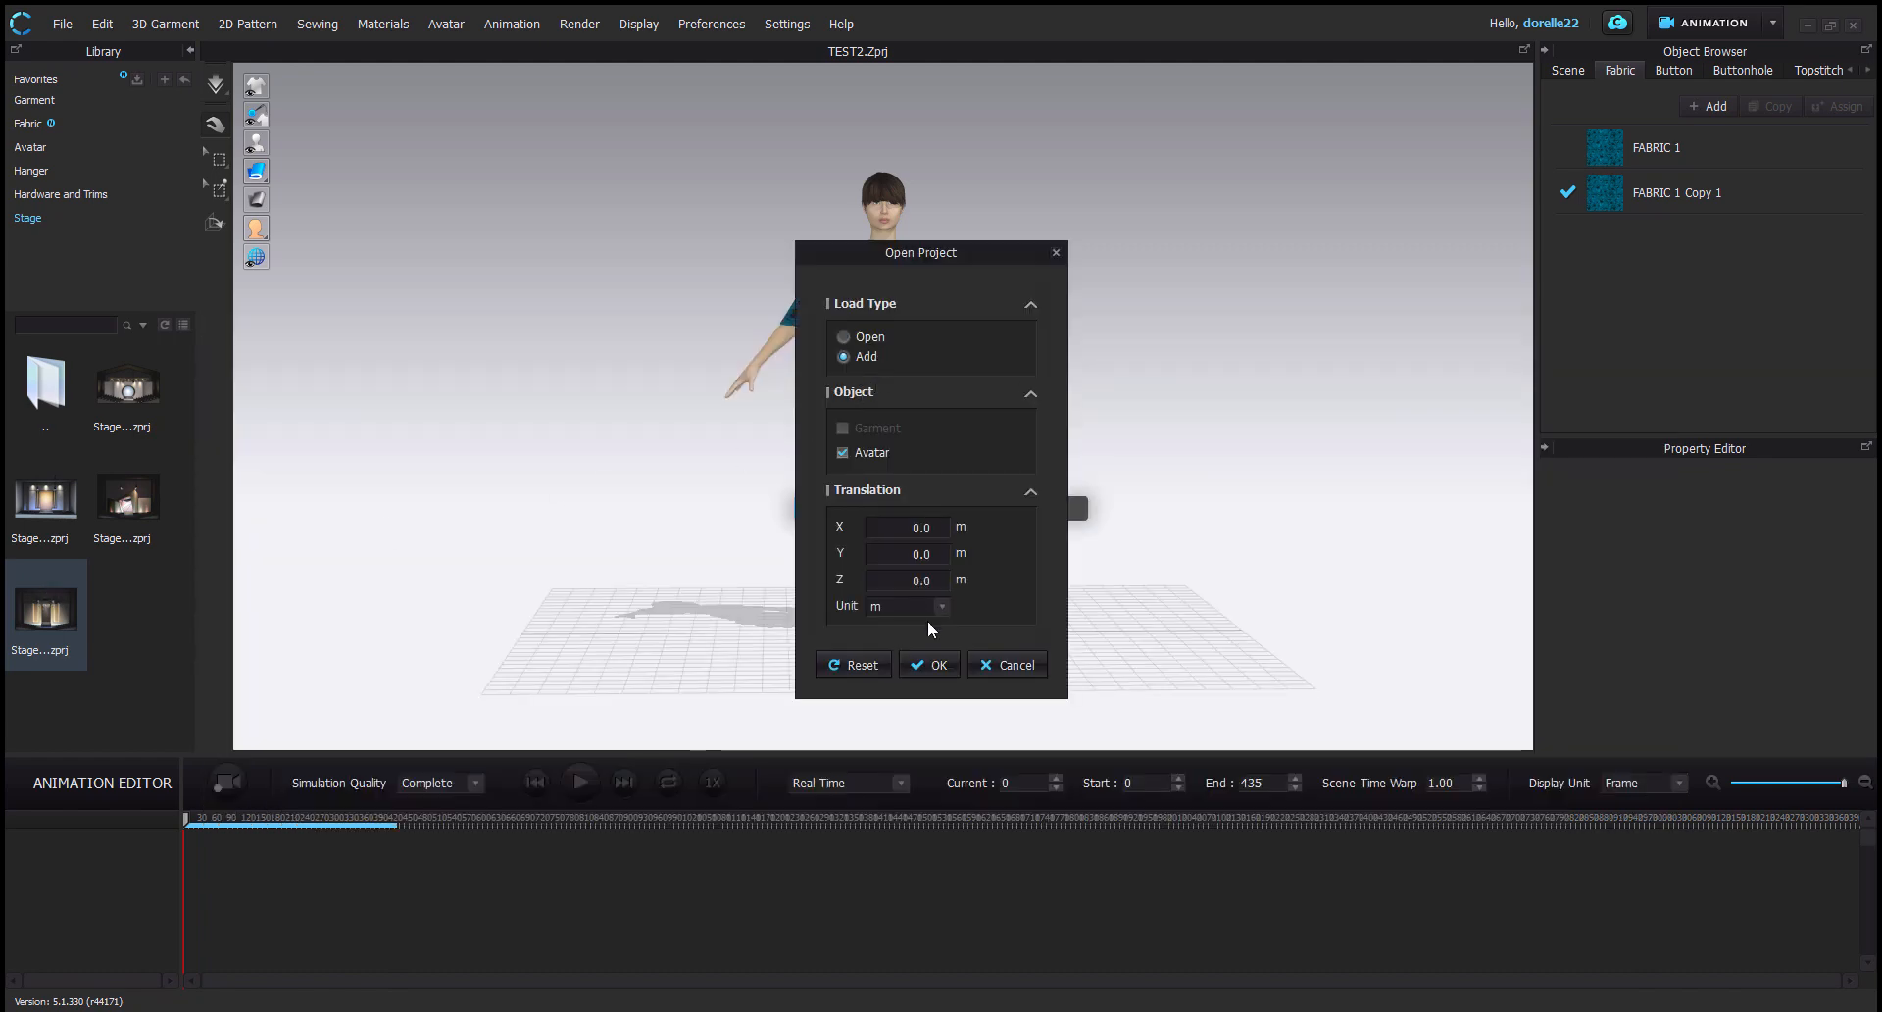
click(922, 663)
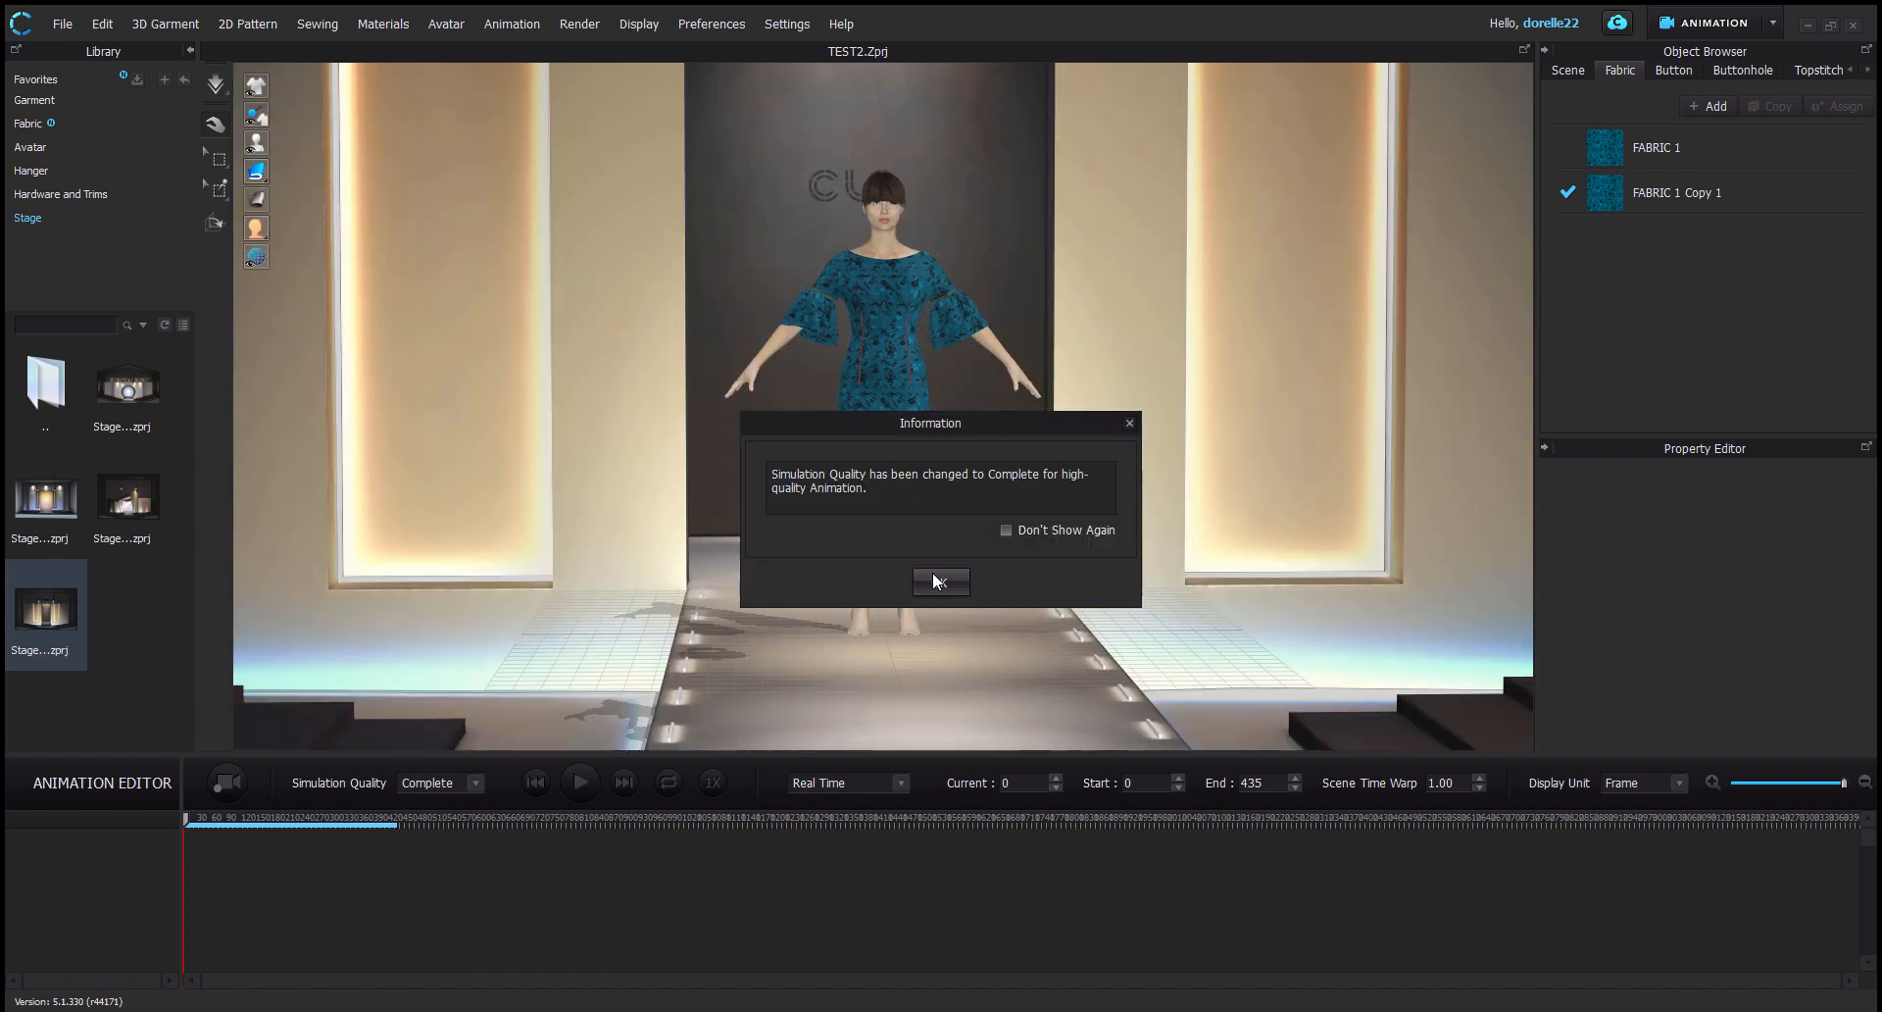
click(933, 582)
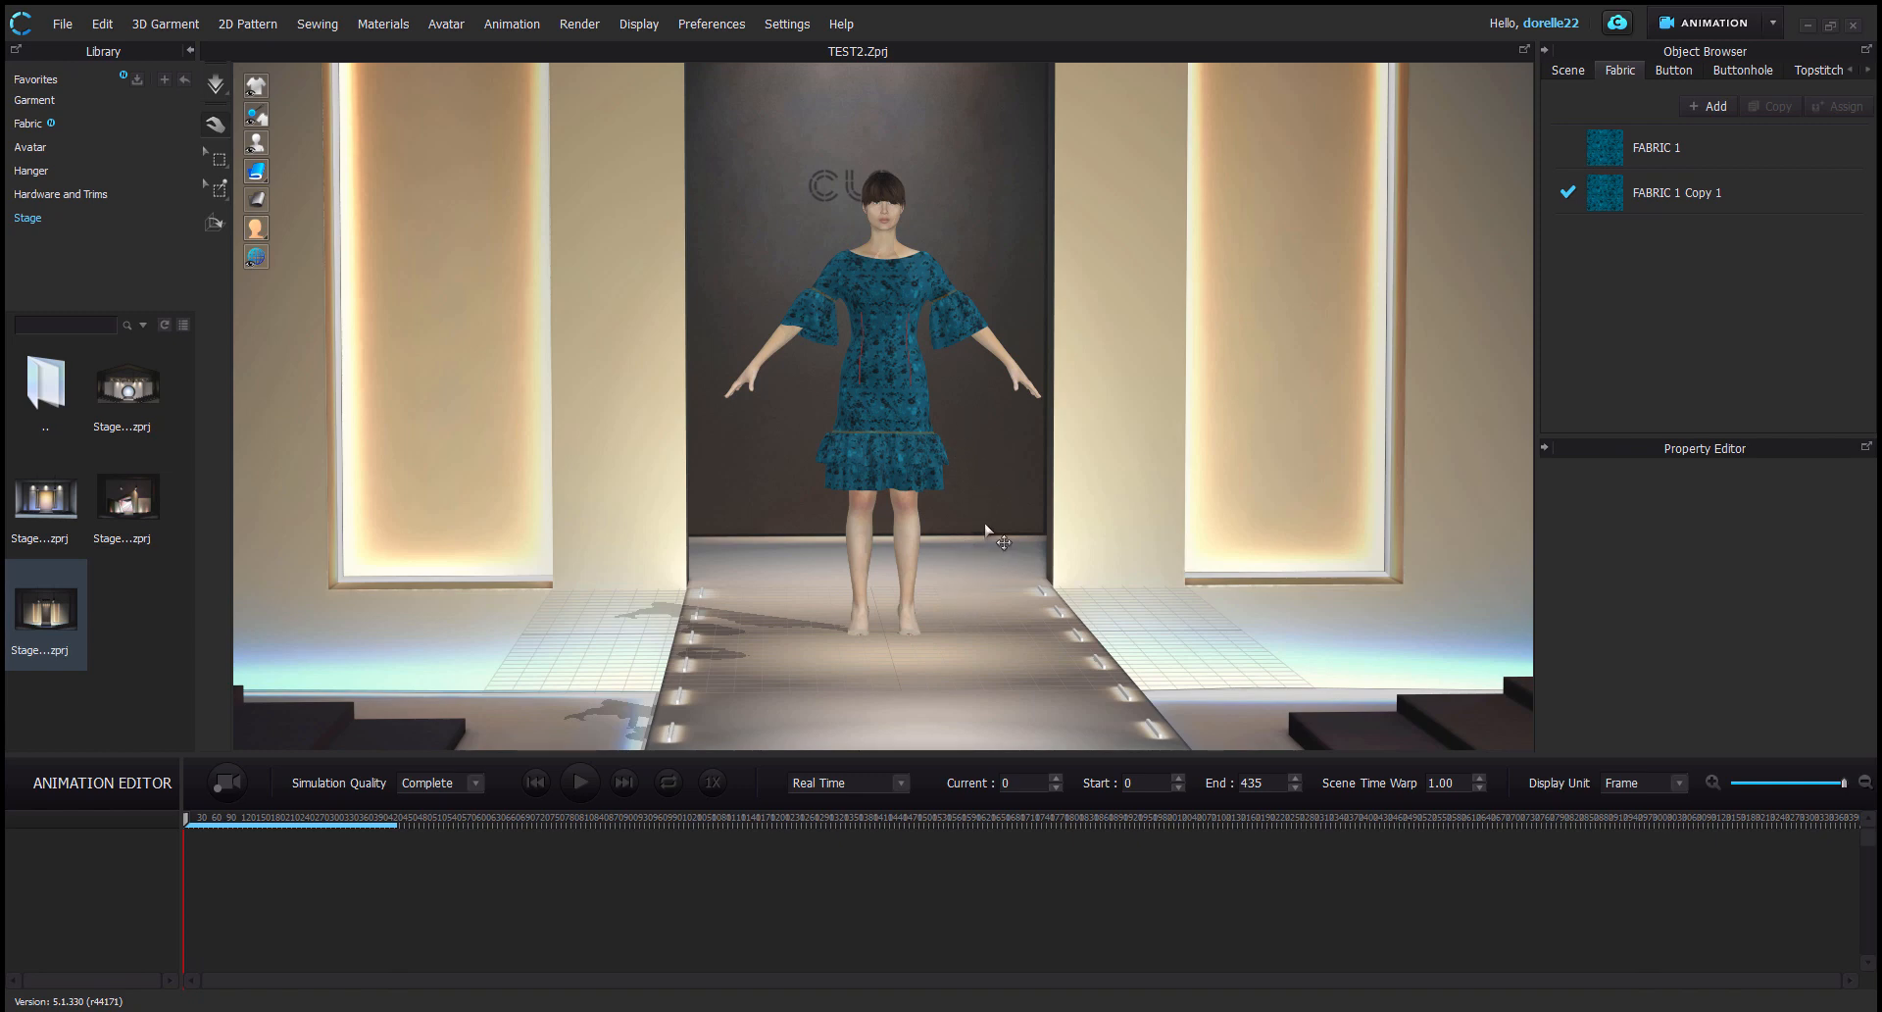
Load the Female_V1 motion FV1_01_No_Hands_Pose.mtn onto the avatar, moving avatar and garment to the start position with a 30 FPS transition
click(910, 523)
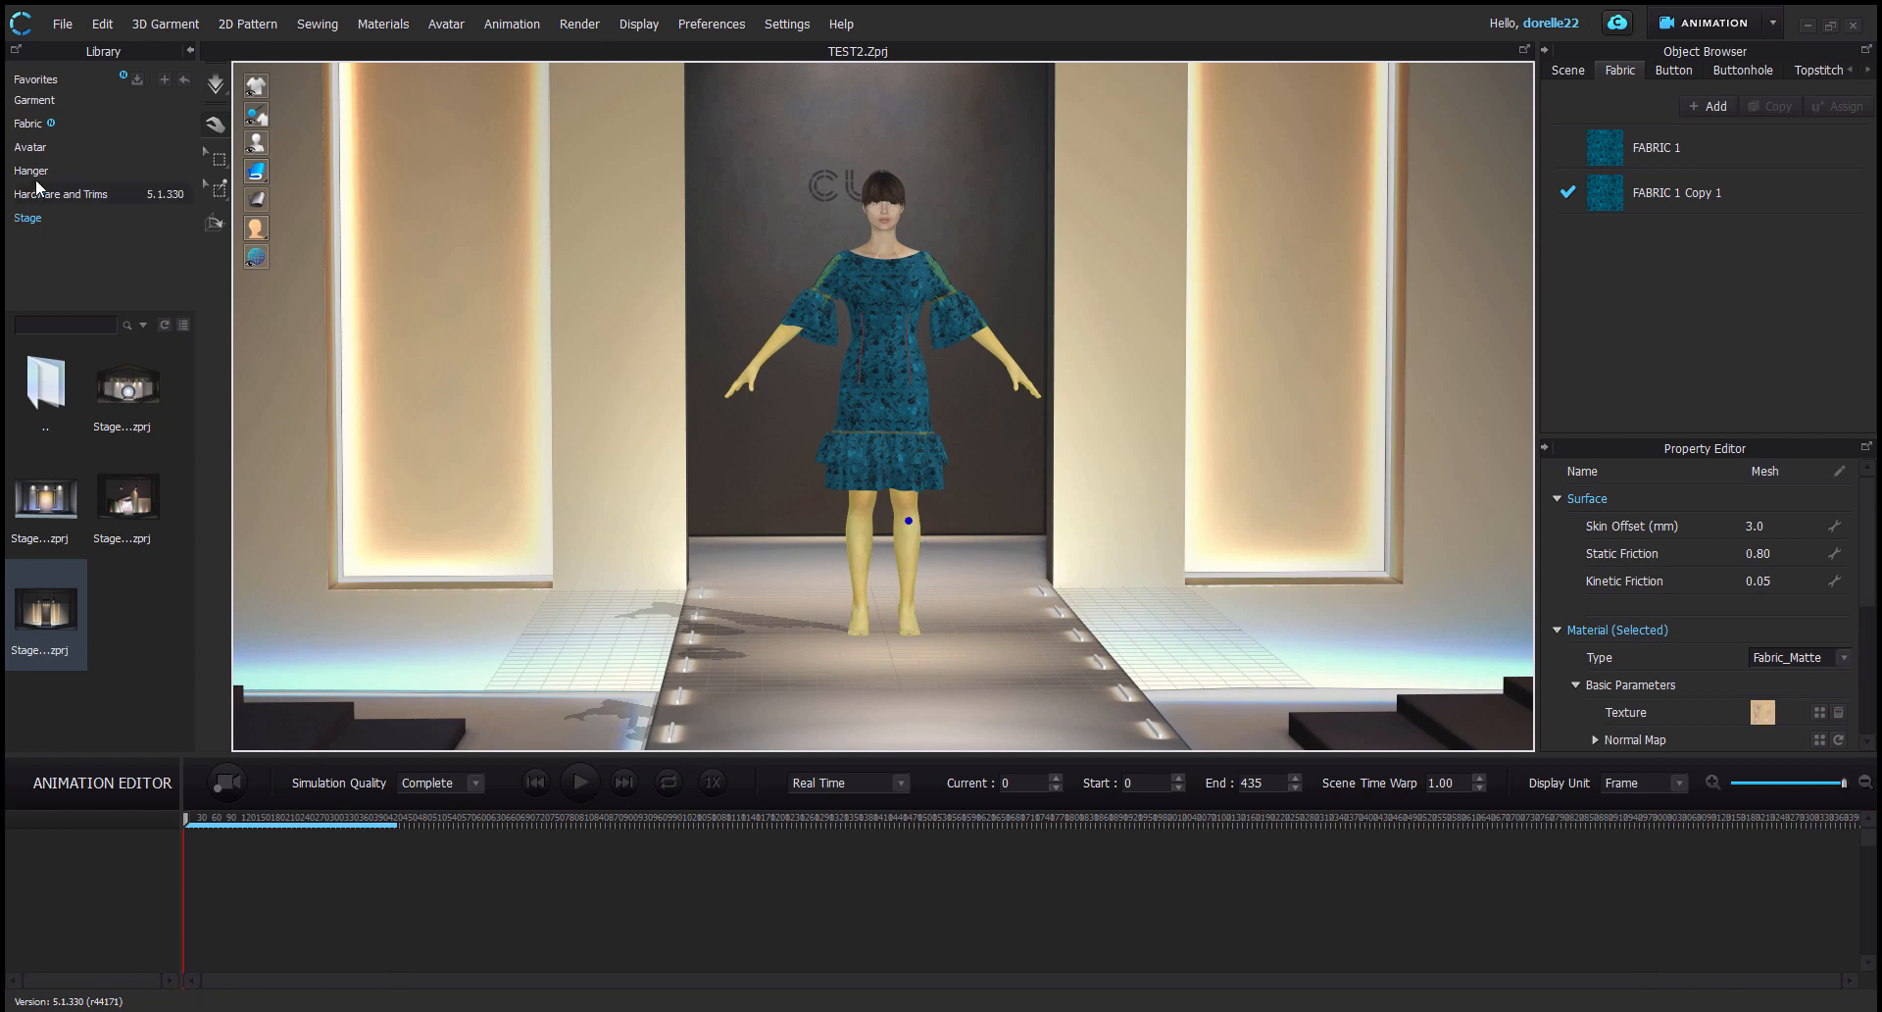
click(56, 156)
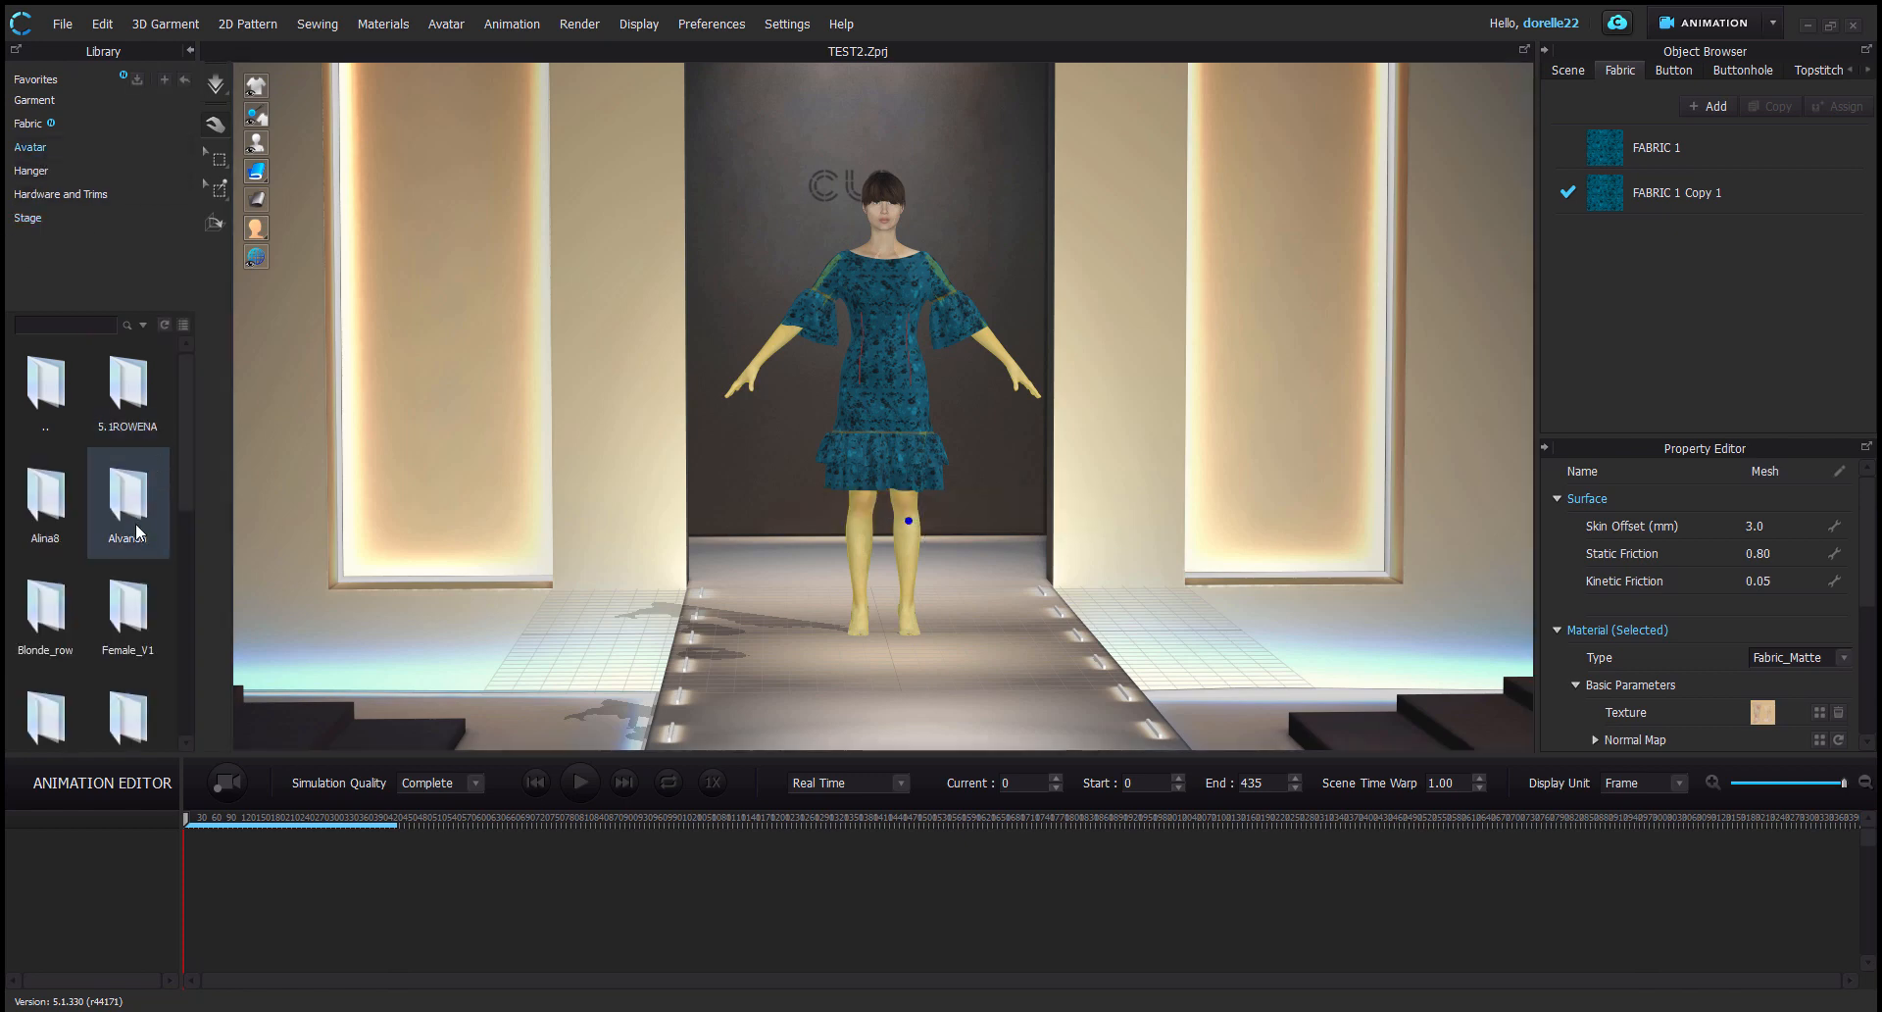
double_click(149, 608)
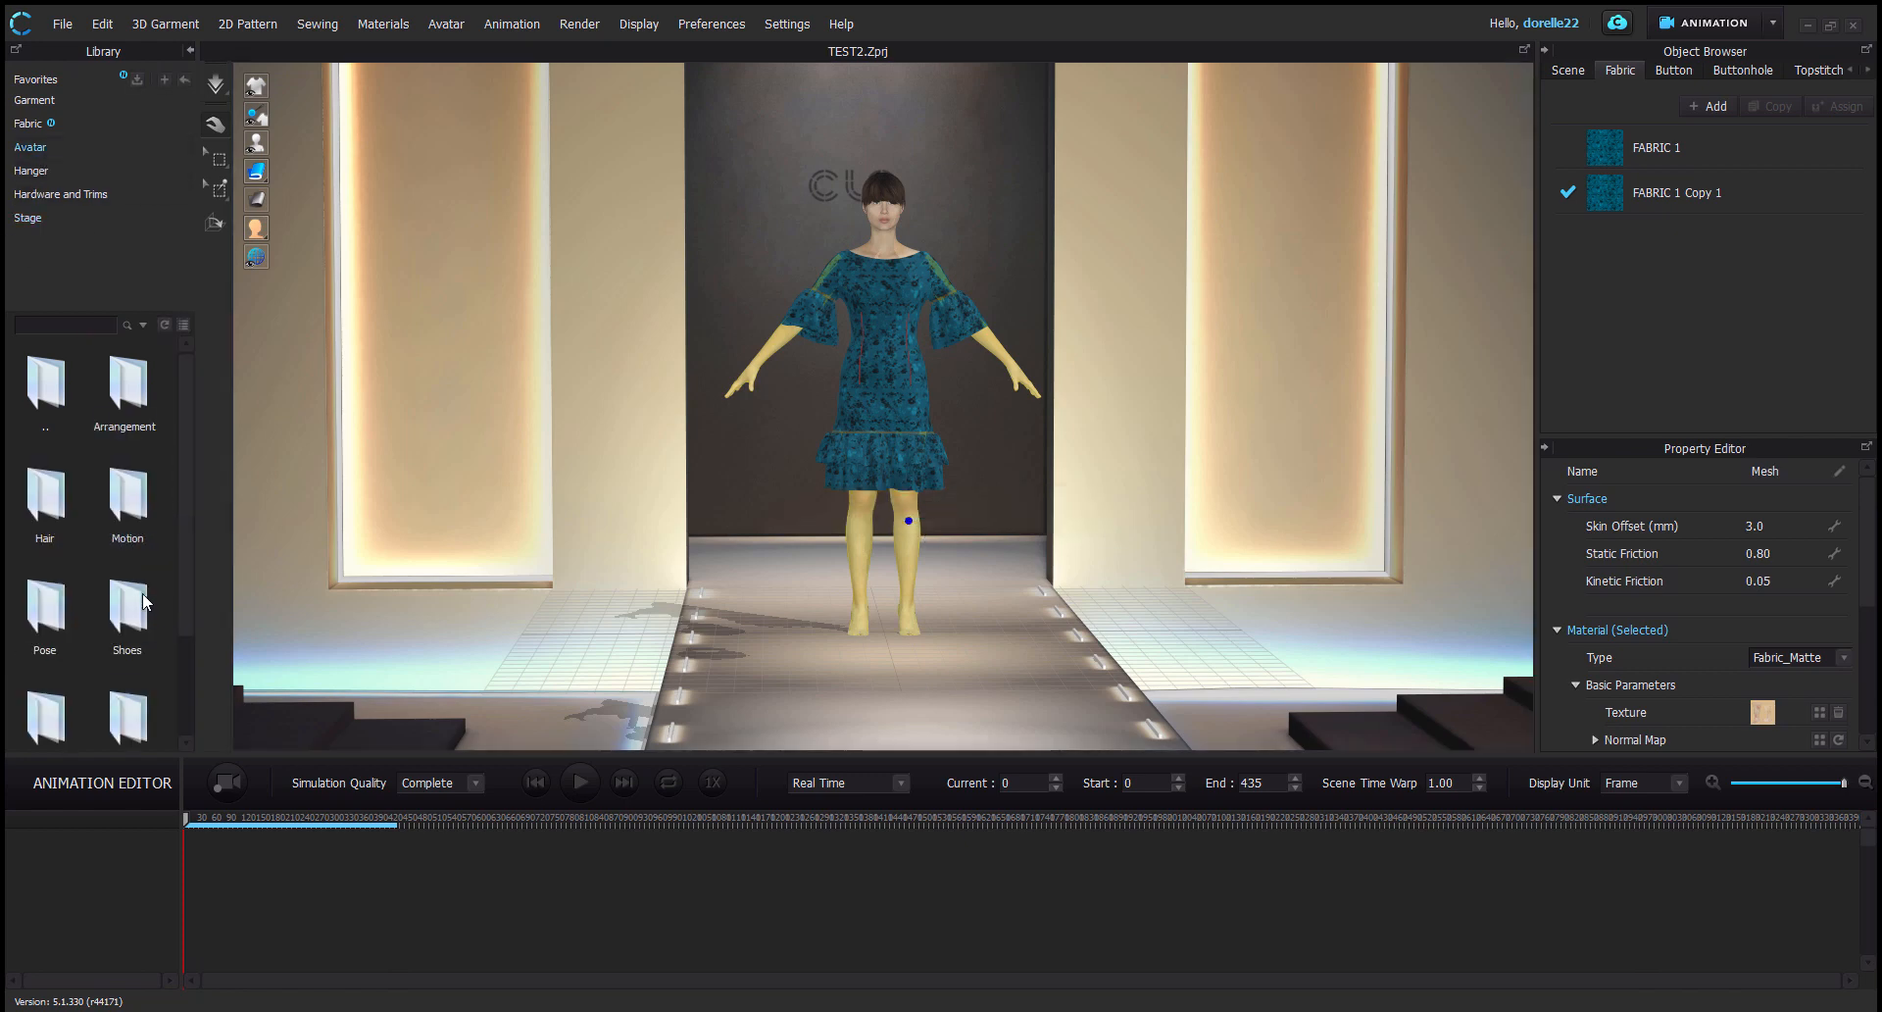
double_click(131, 498)
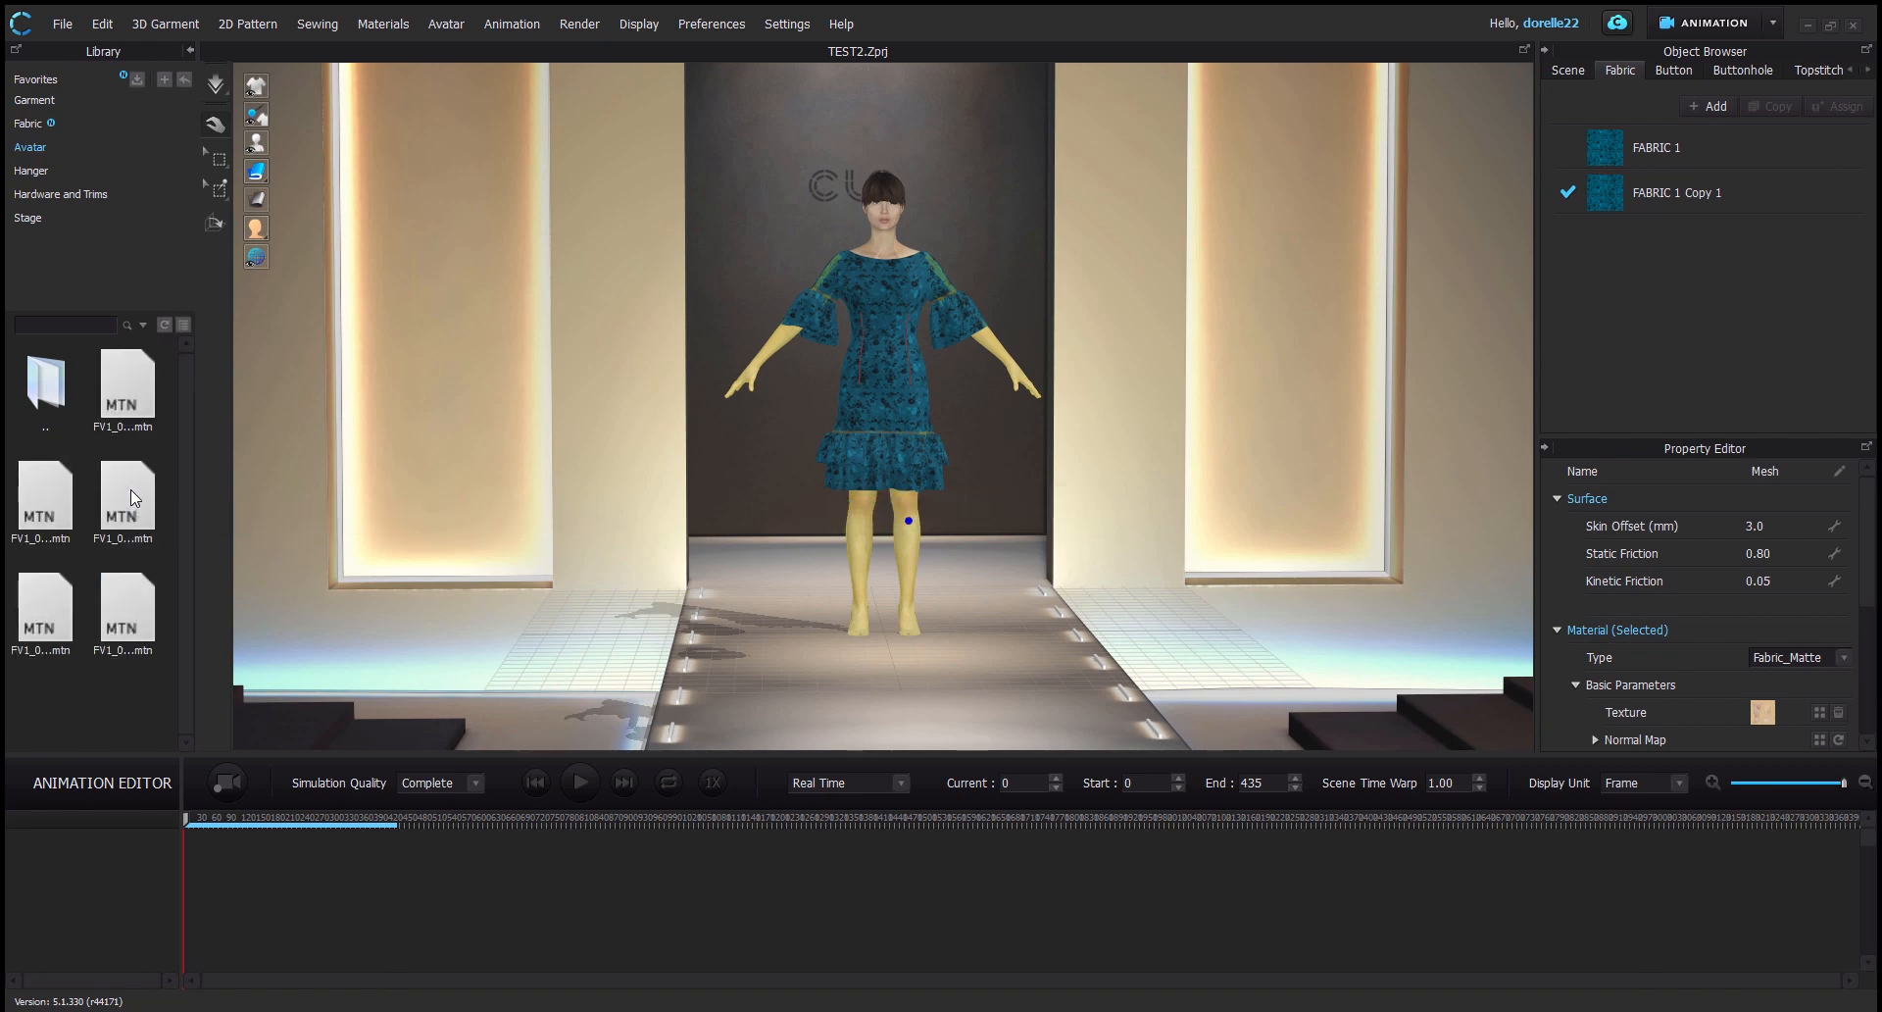
double_click(132, 403)
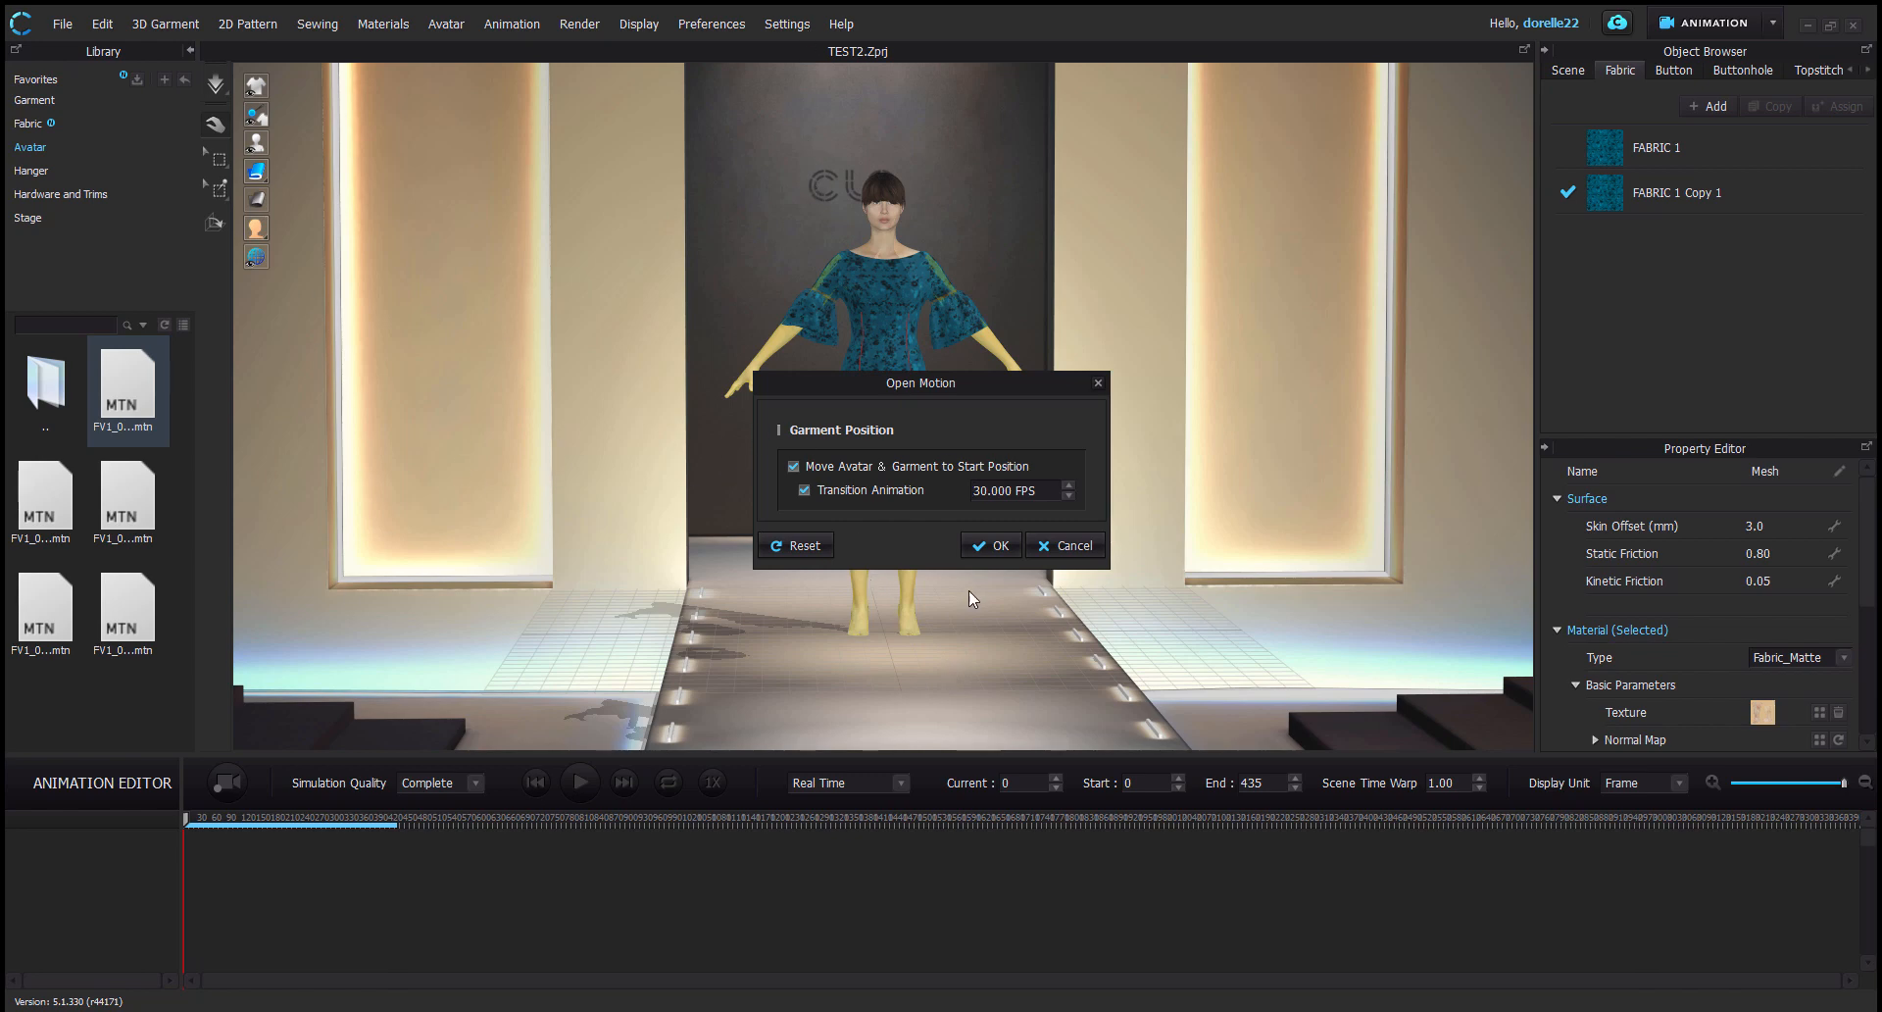
click(984, 543)
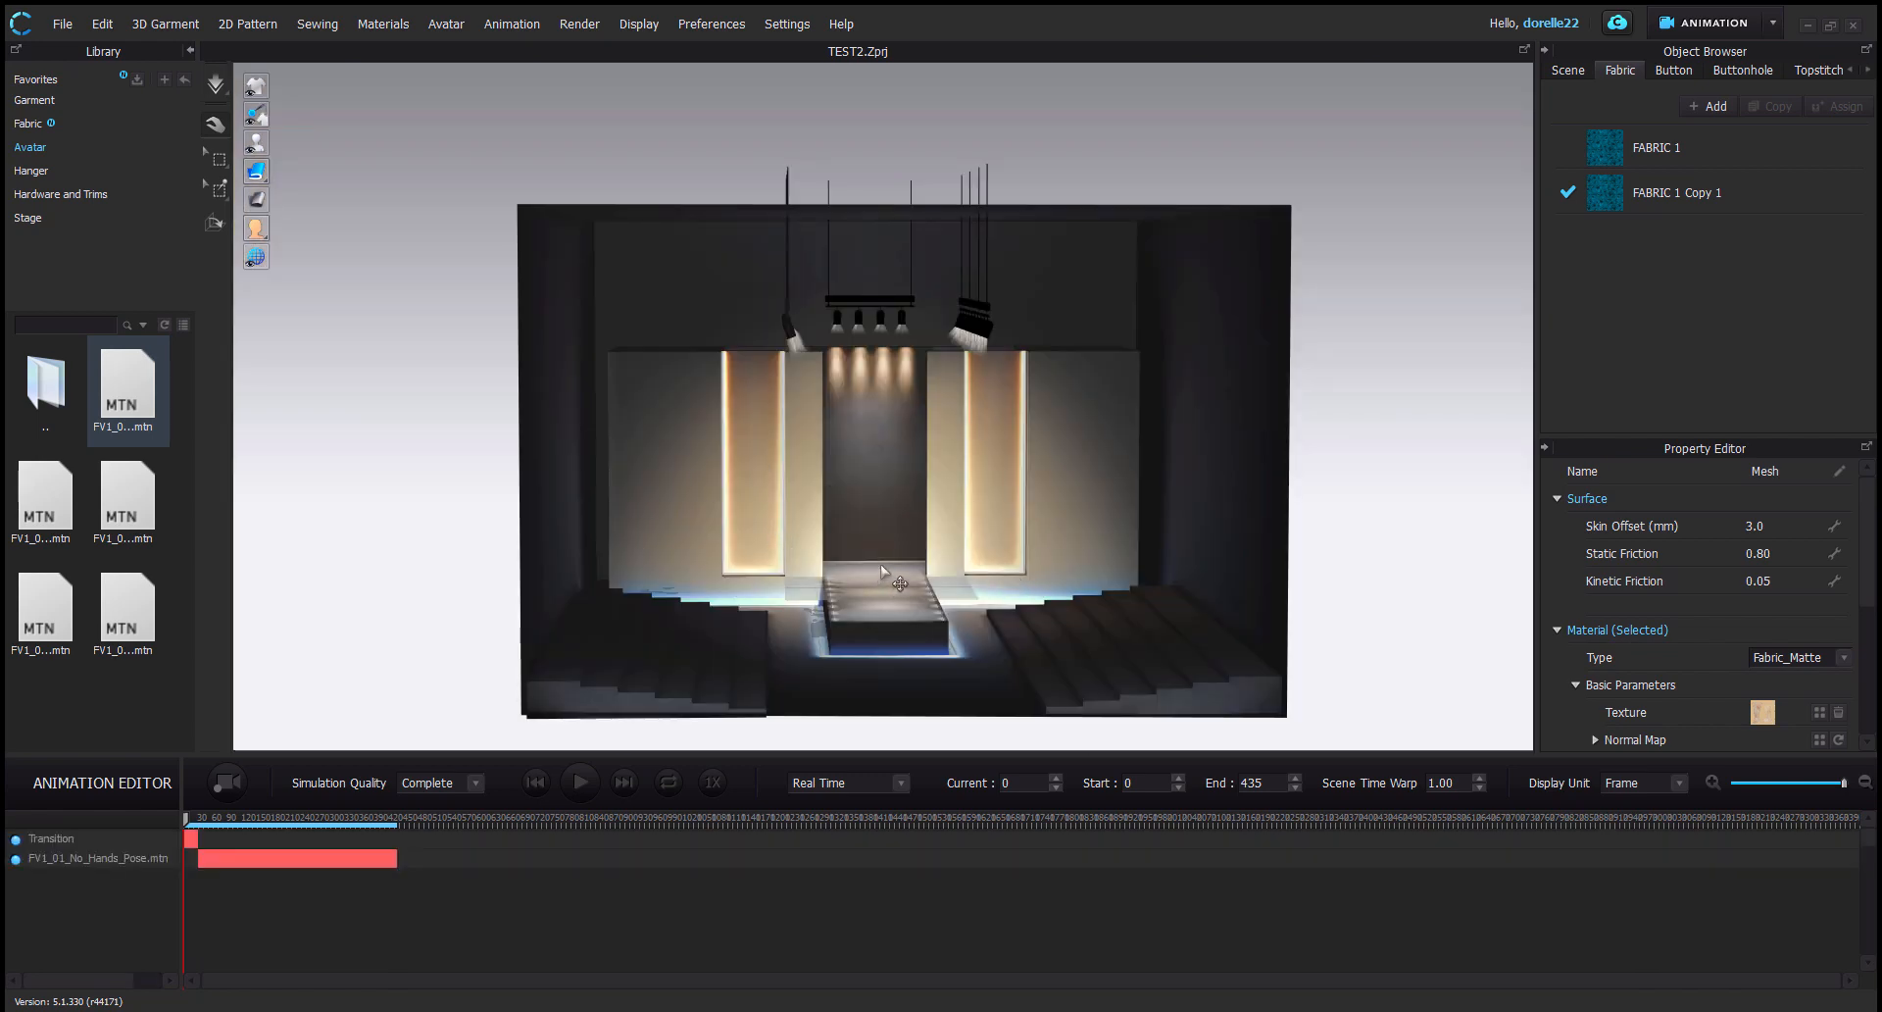
Examine the runway stage from the front and side, then frame the catwalk and backdrop from the front
scroll(881, 568, up, 5)
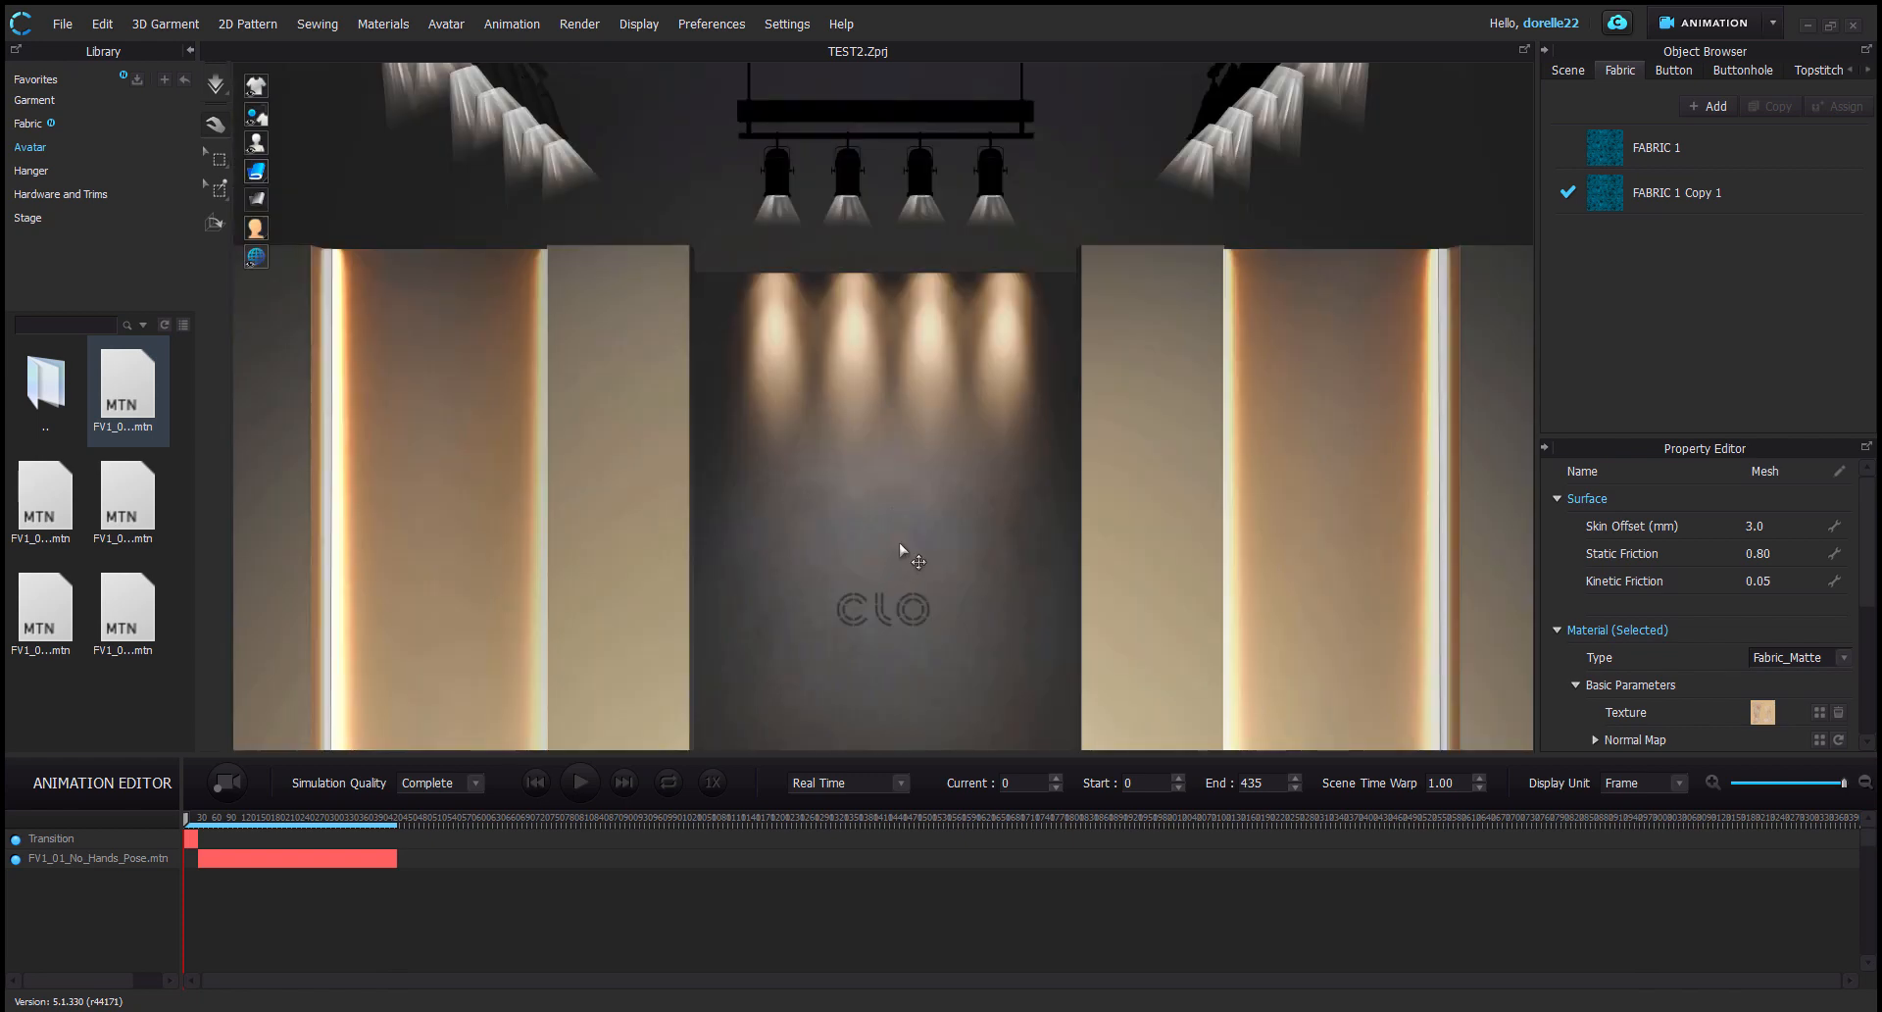
scroll(897, 554, down, 3)
scroll(908, 555, down, 3)
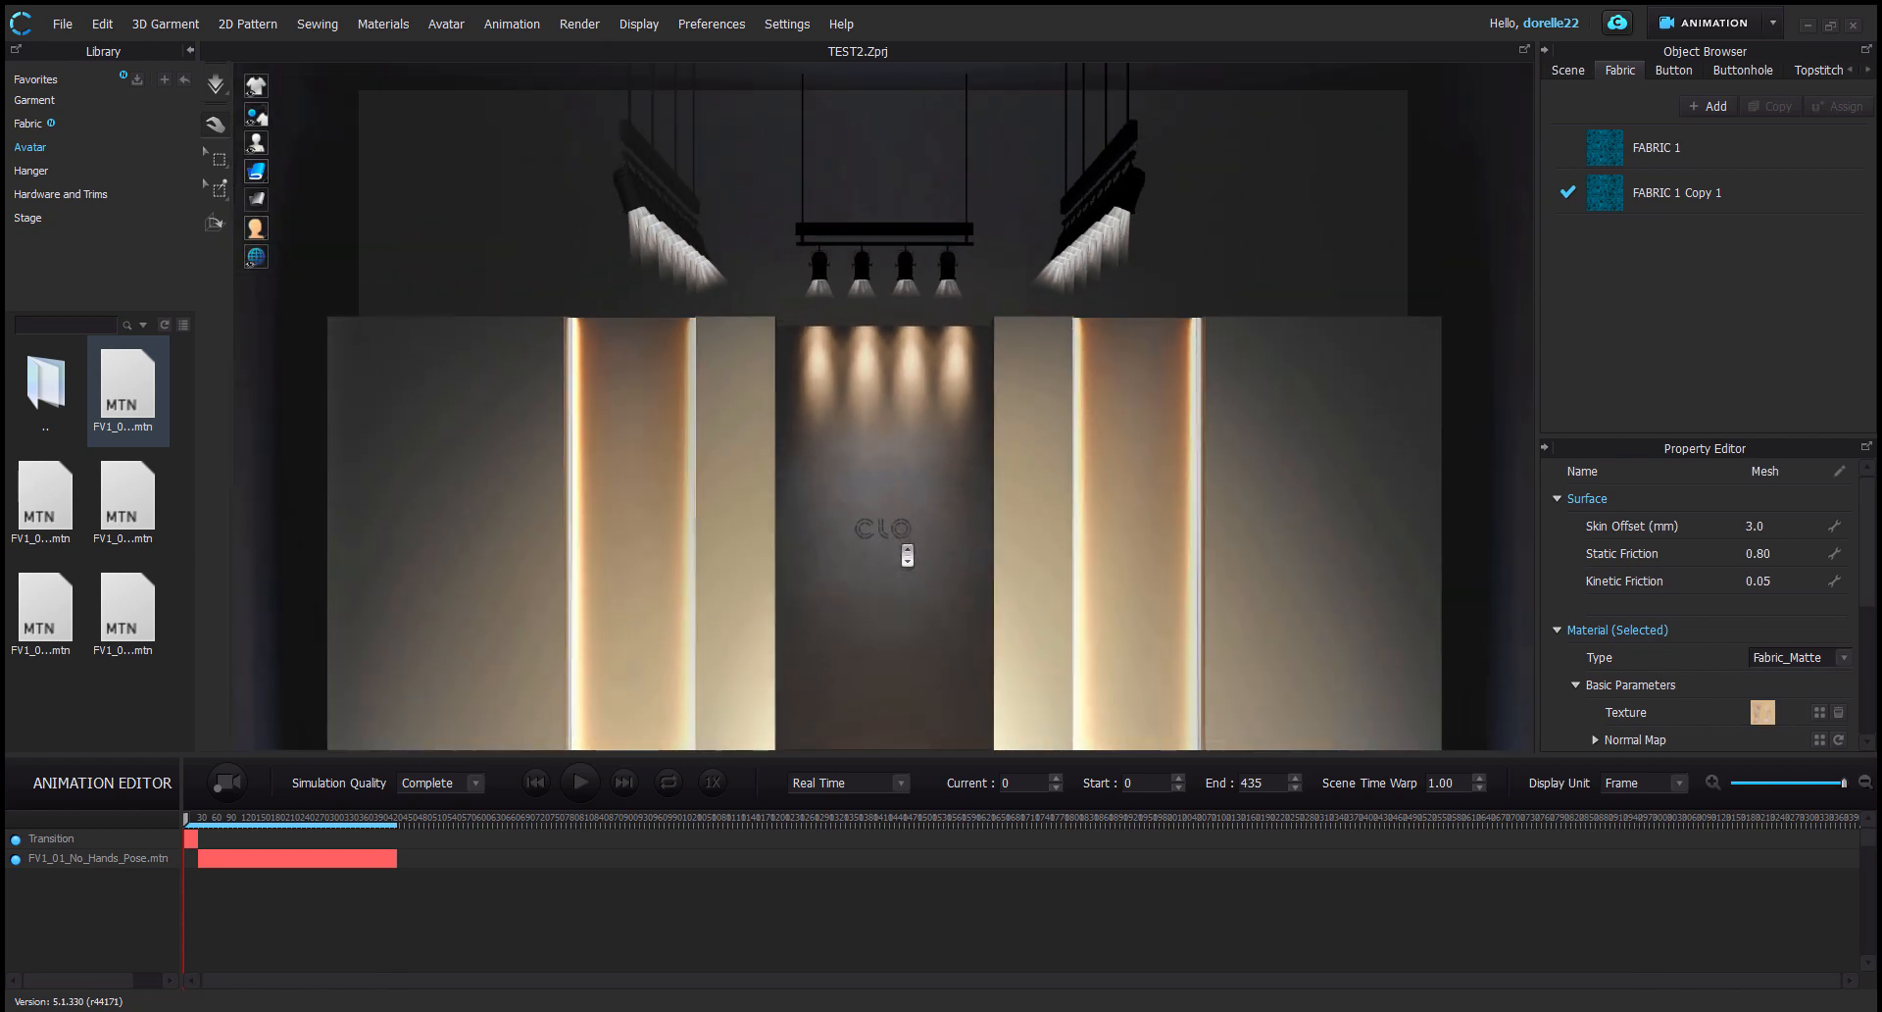
scroll(909, 552, down, 5)
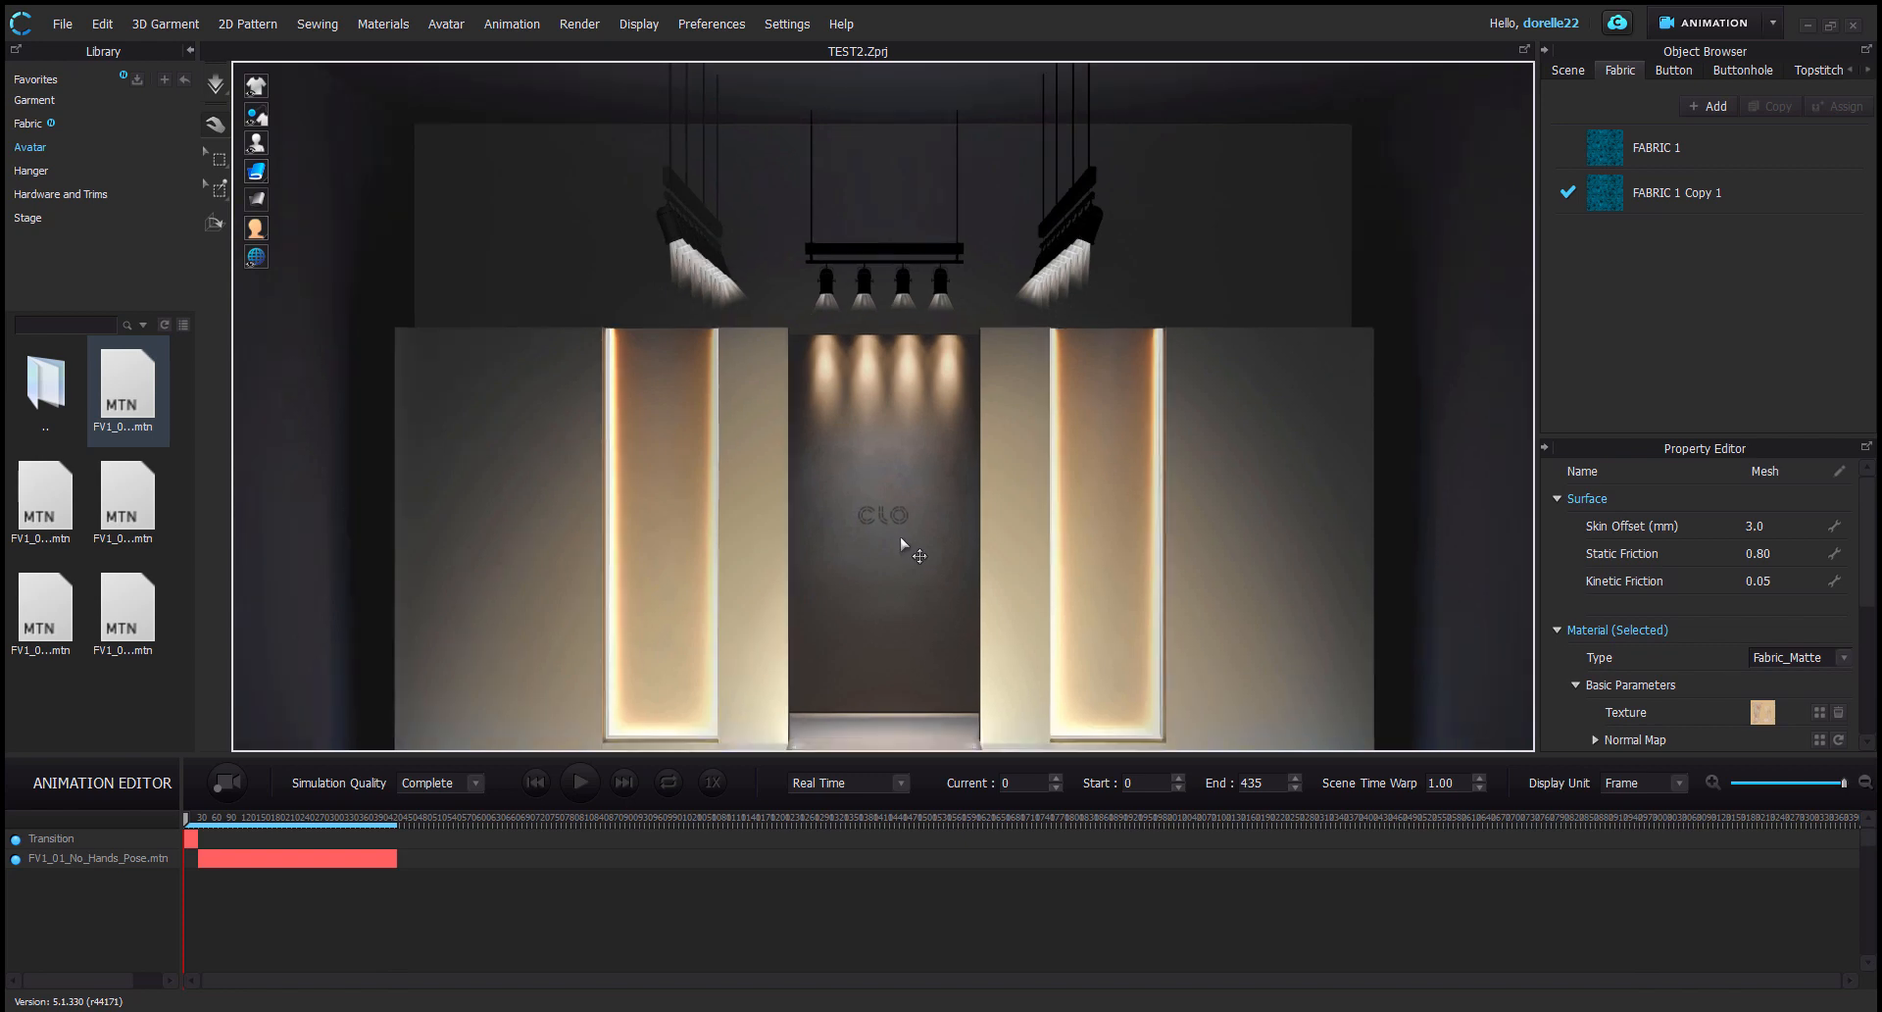
scroll(903, 432, up, 5)
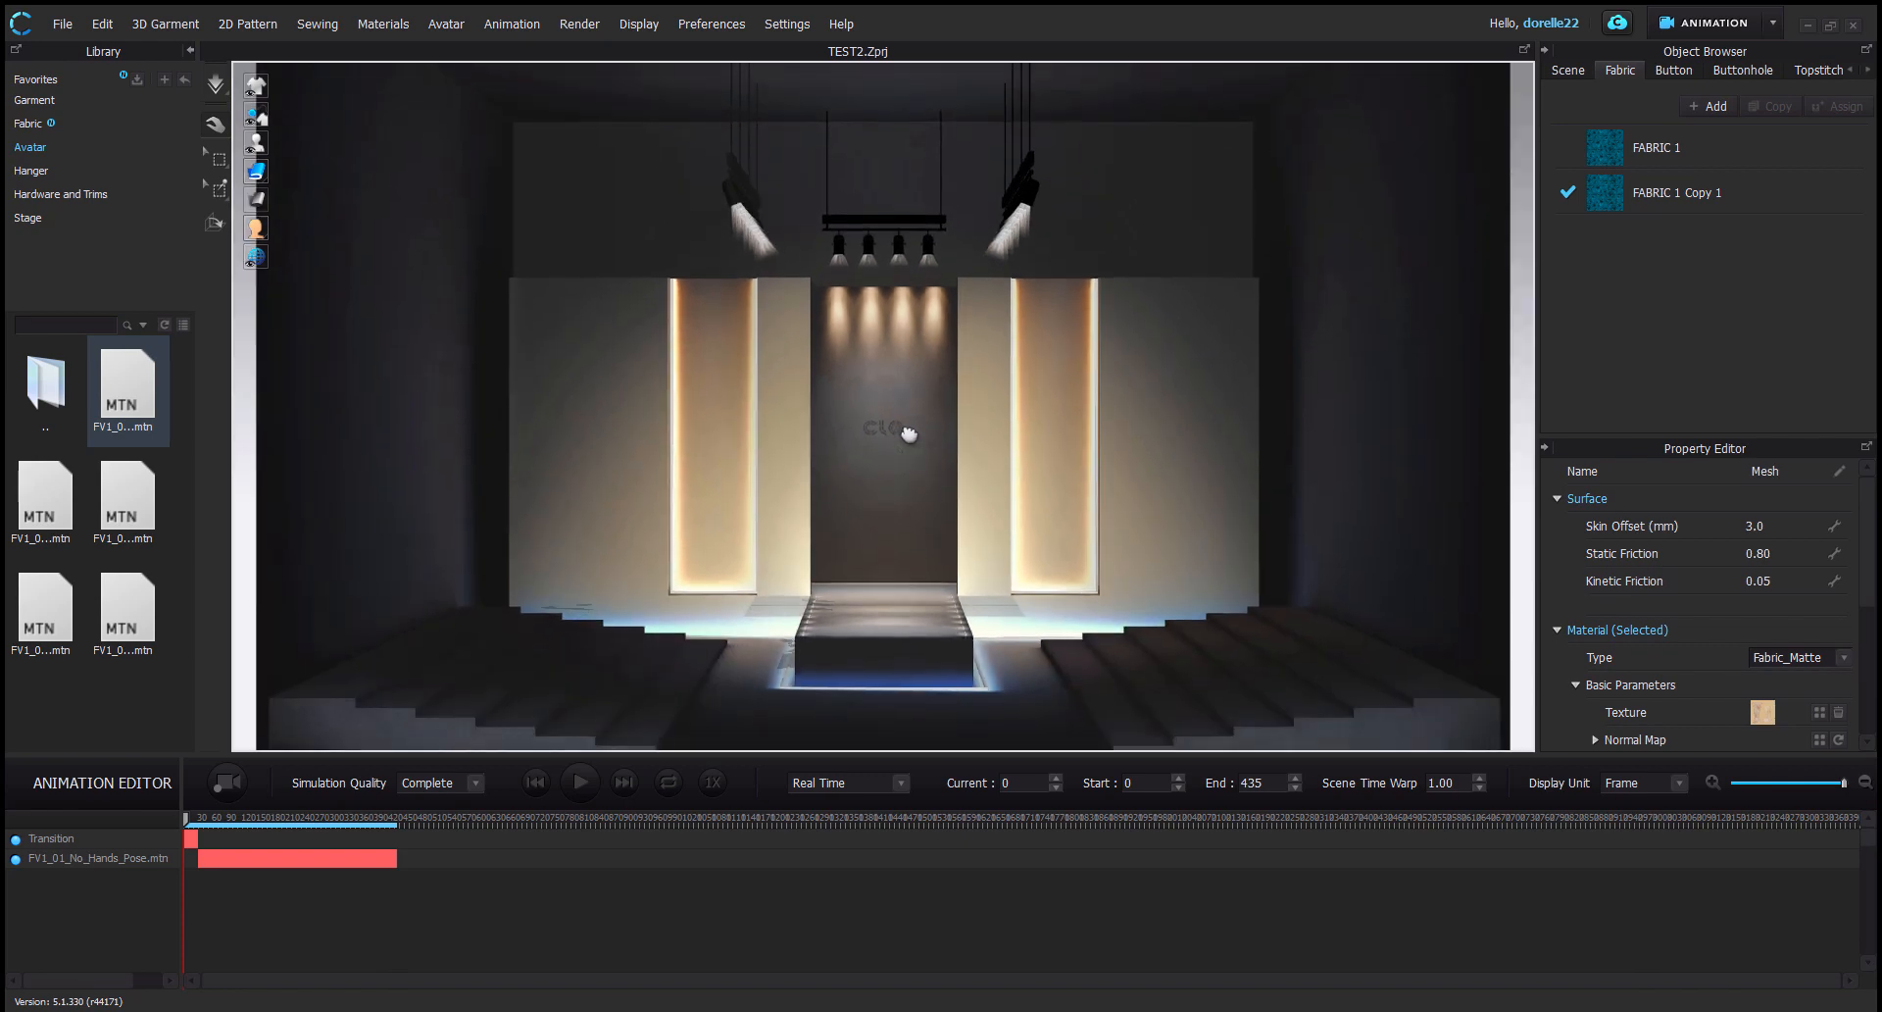
scroll(904, 434, up, 2)
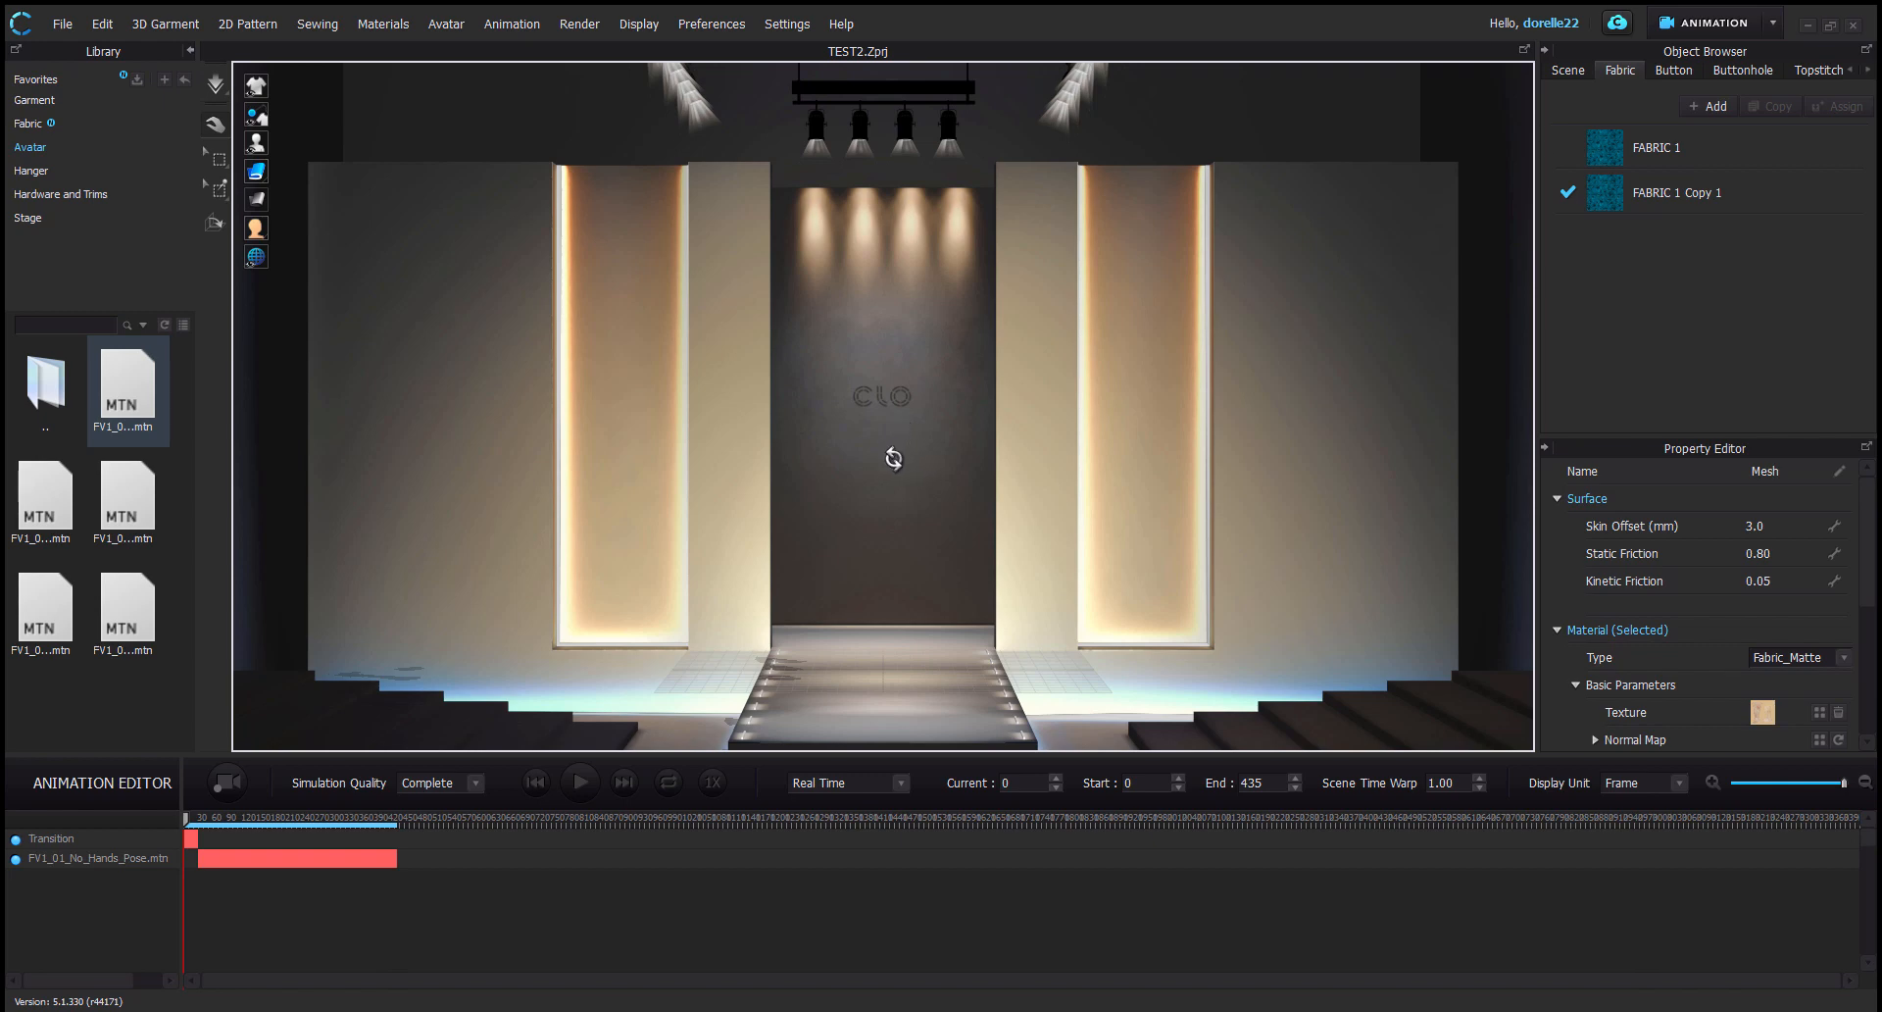
right_drag(891, 463, 825, 468)
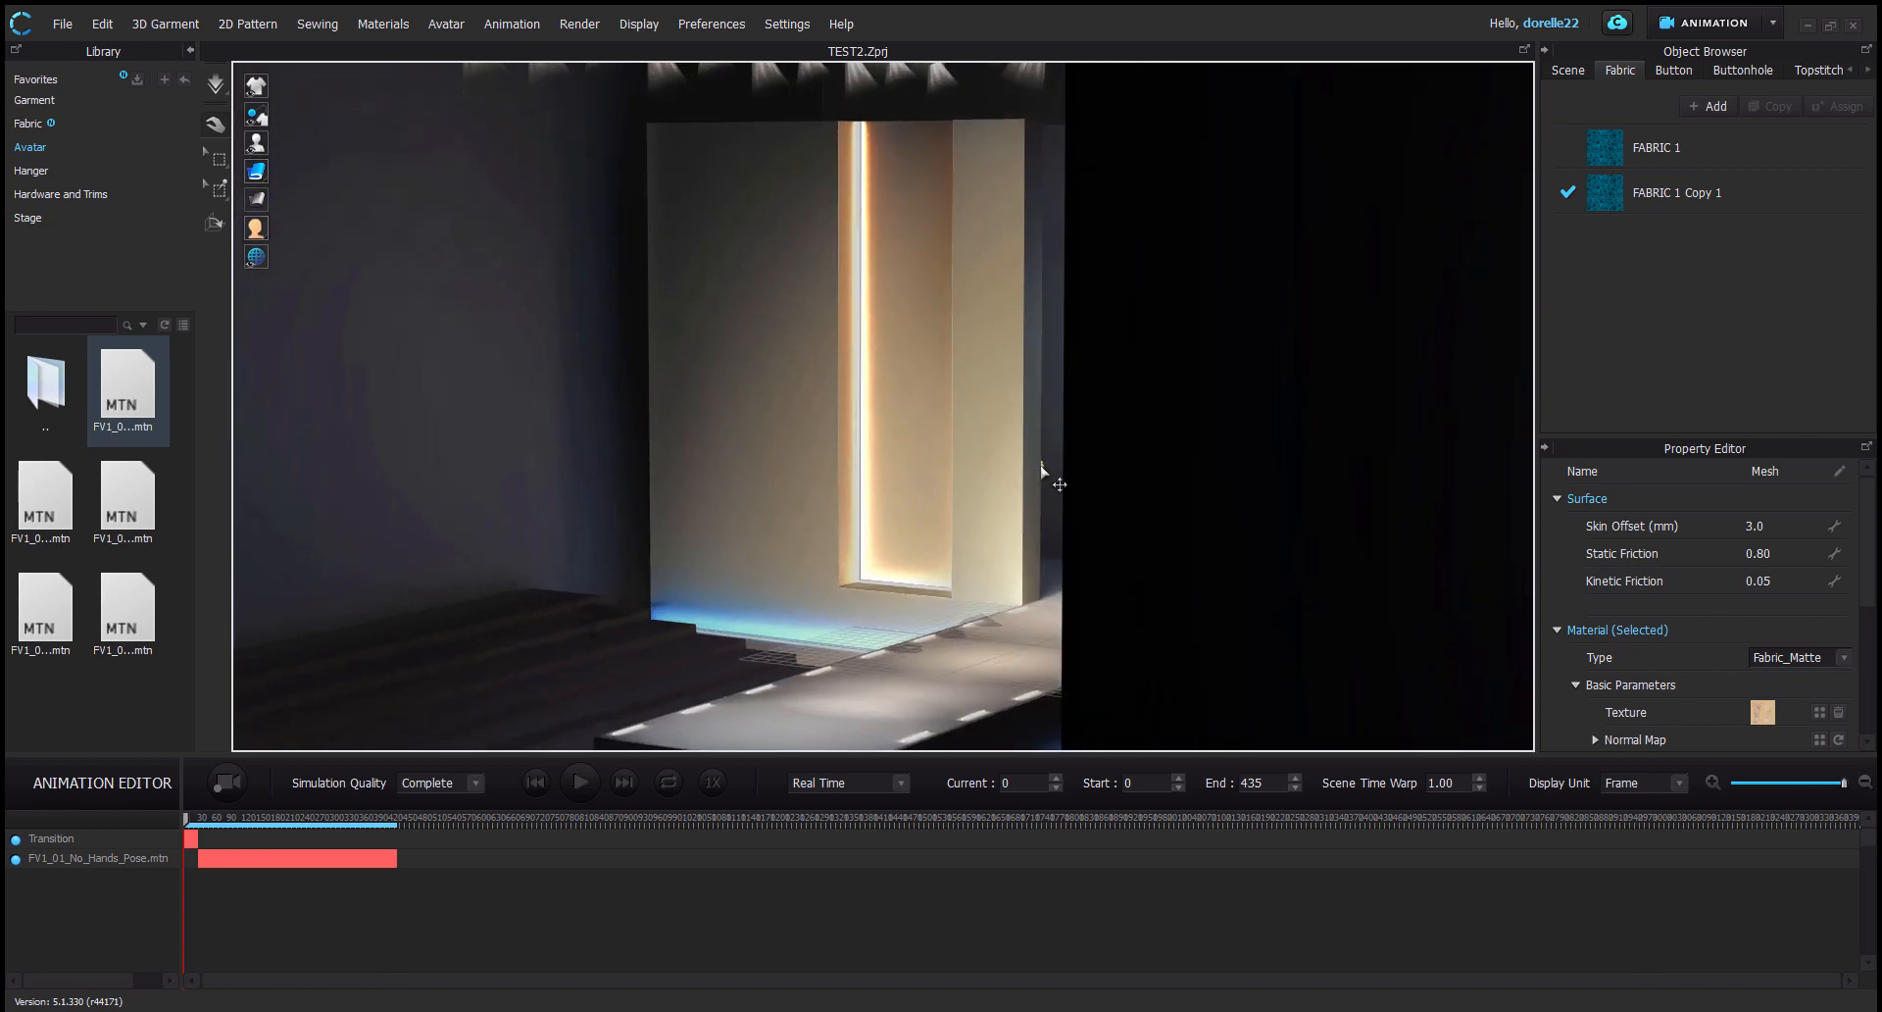
right_drag(948, 498, 1017, 483)
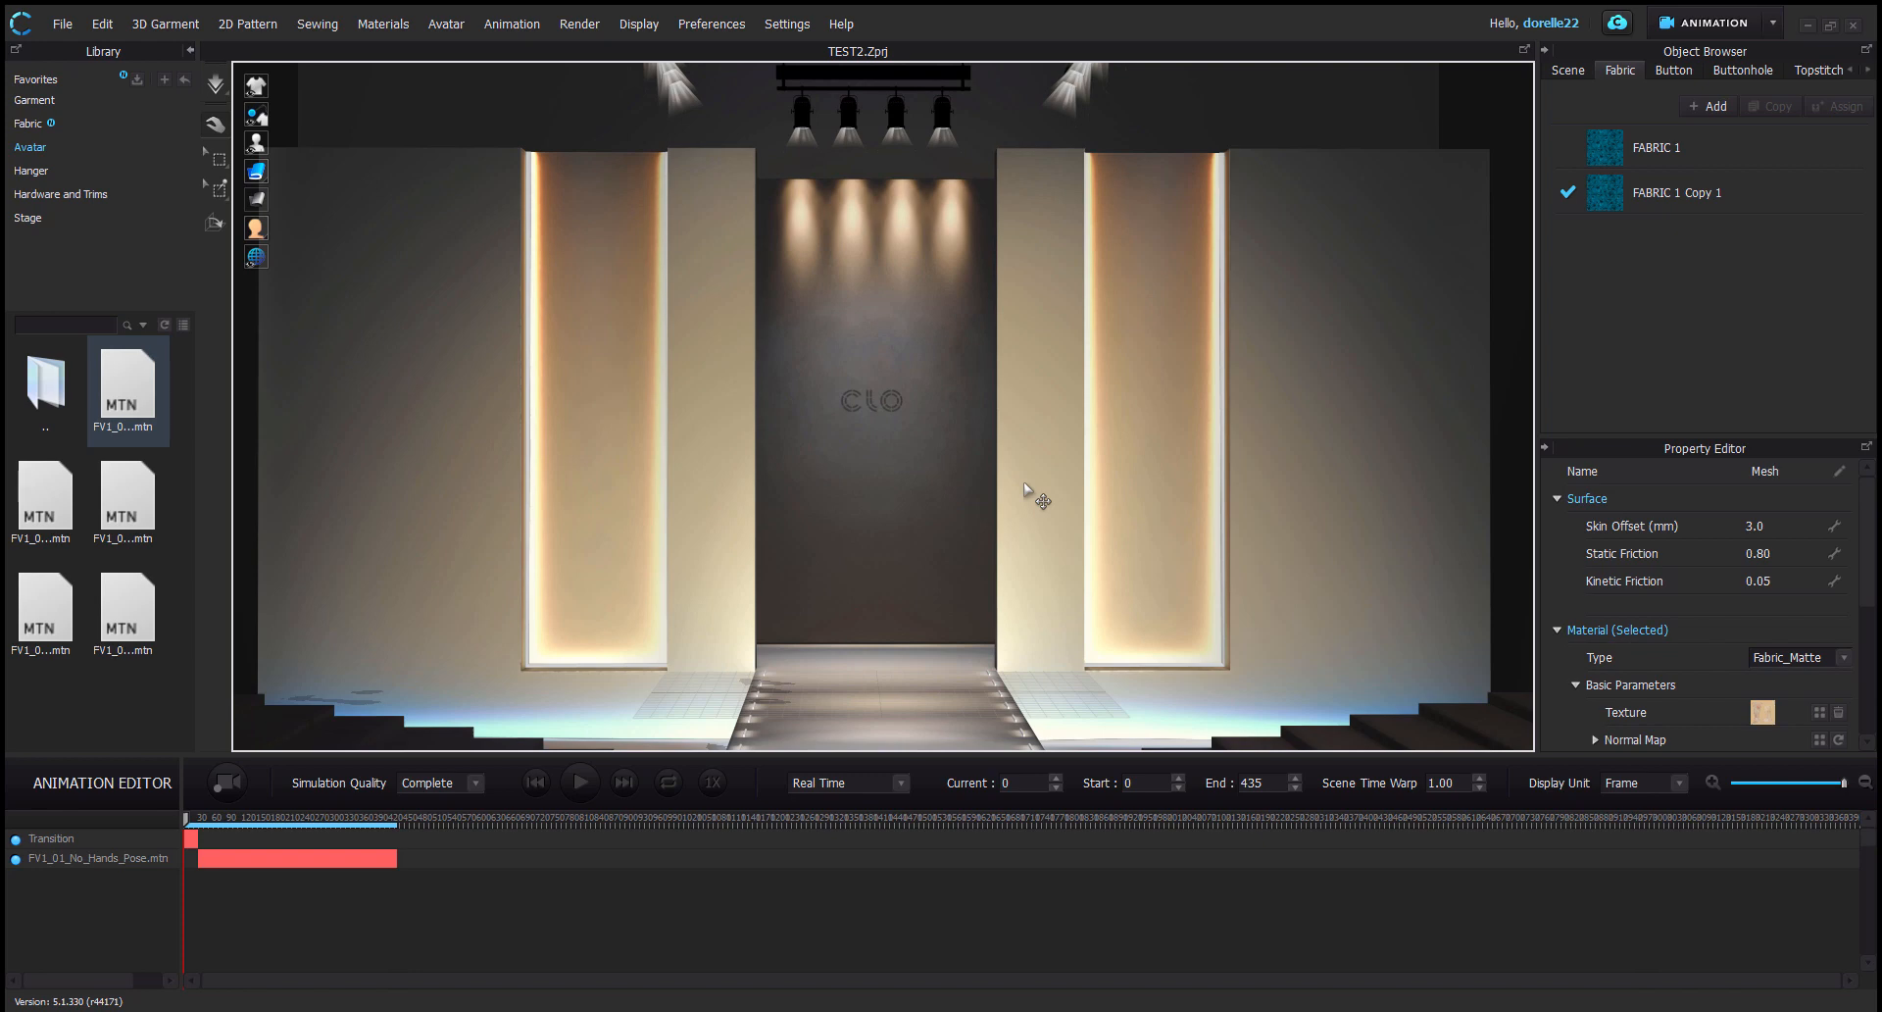
middle_drag(1025, 483, 1024, 438)
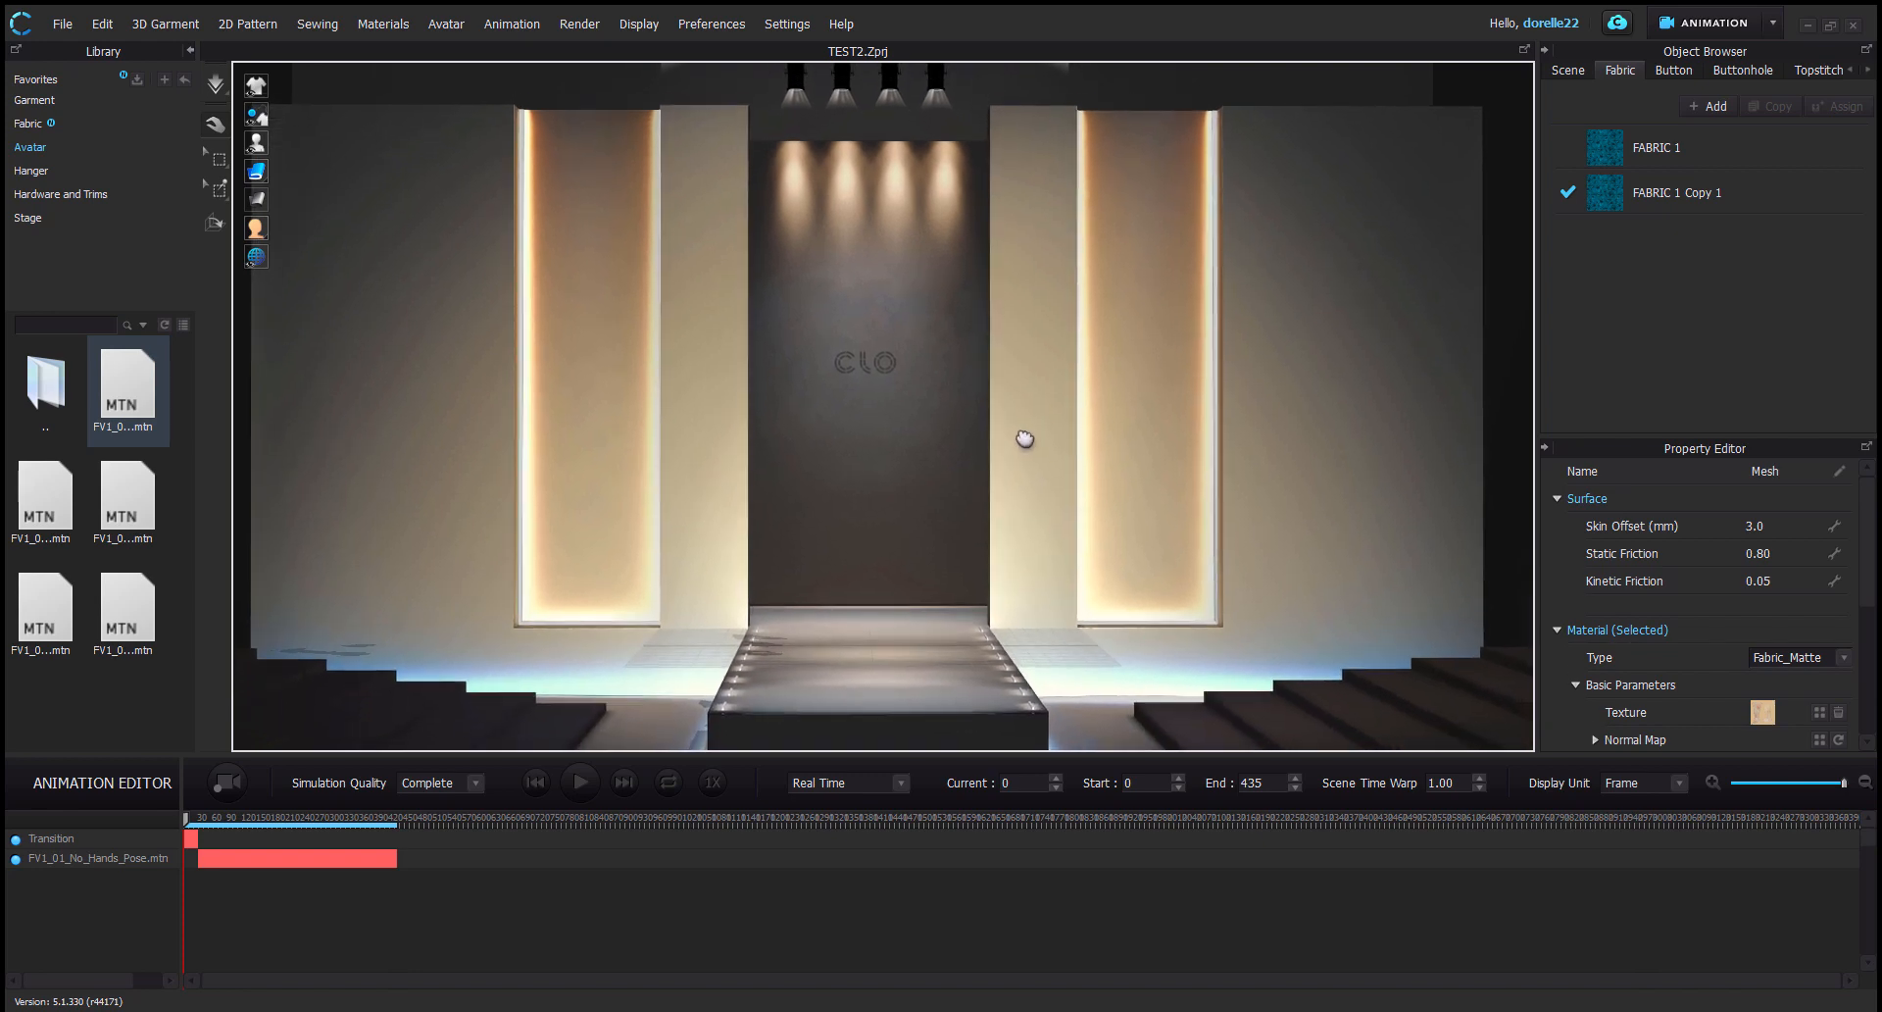
scroll(1022, 438, up, 2)
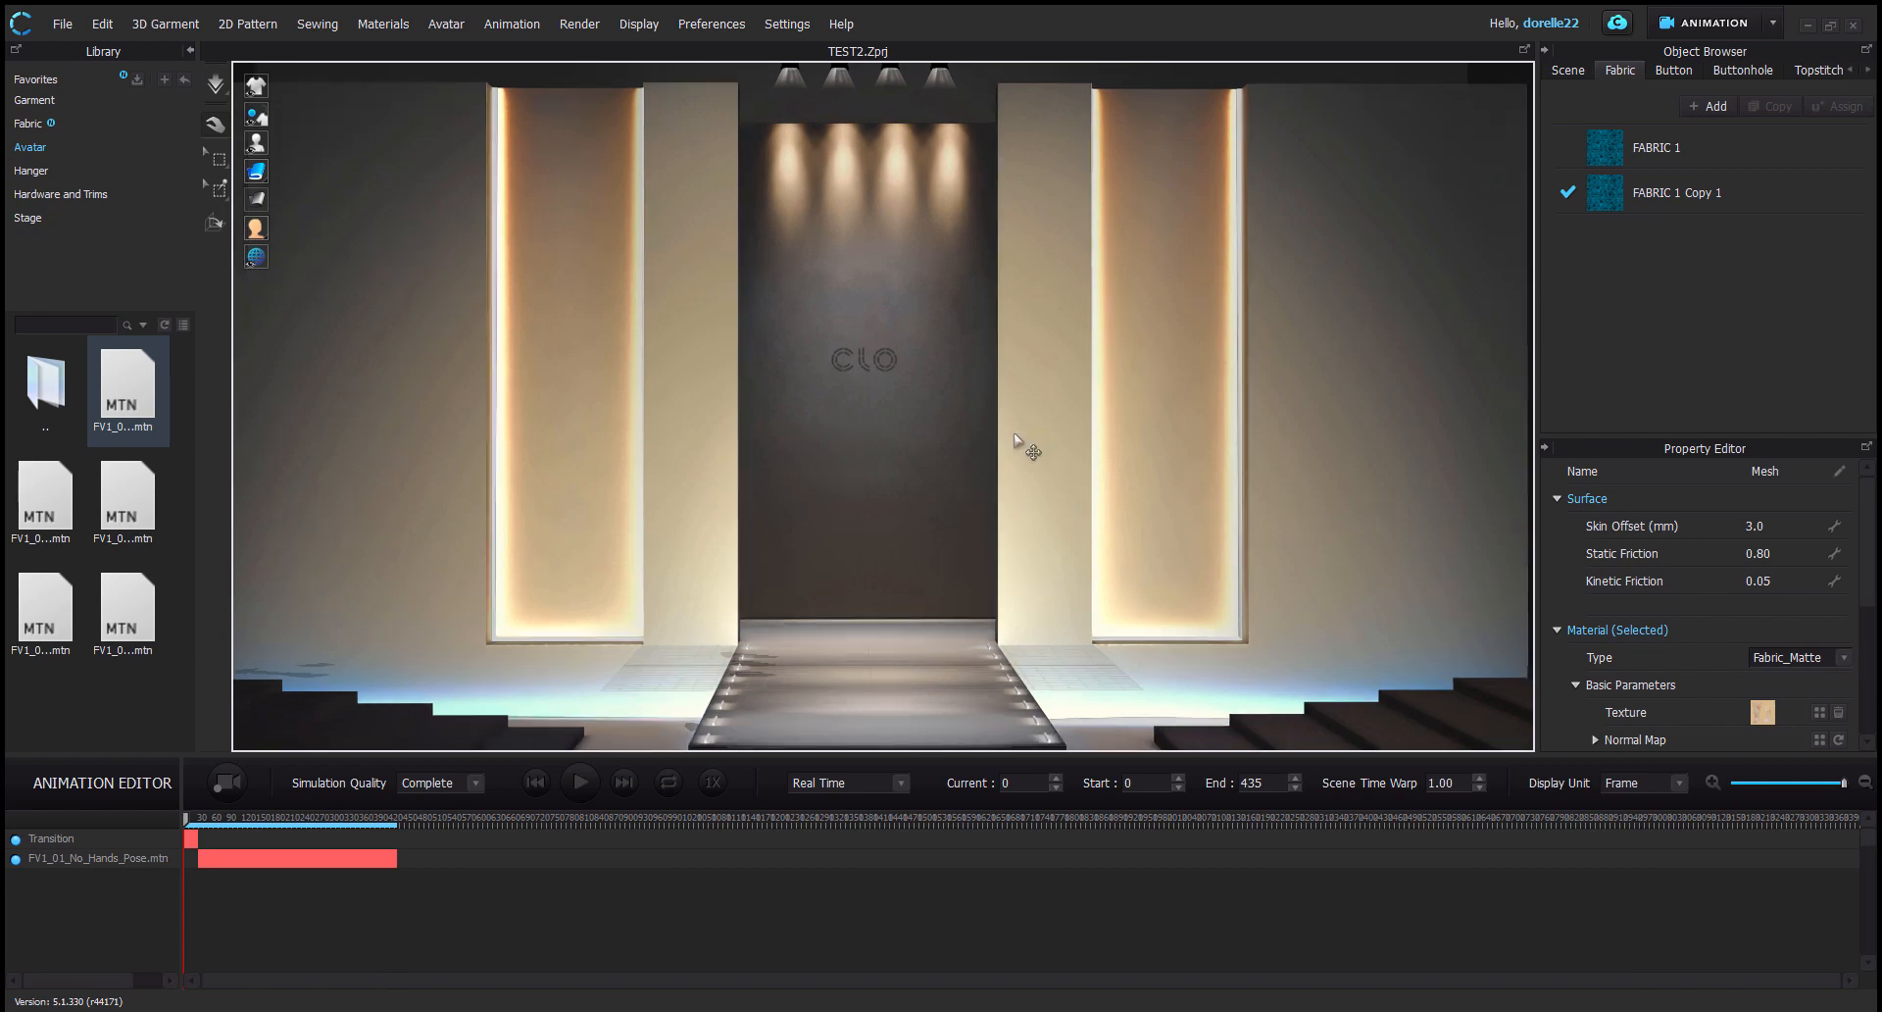
Record the garment simulation along the No Hands Pose walk at Complete simulation quality, with the stage framed from the front
middle_drag(1020, 446, 1023, 429)
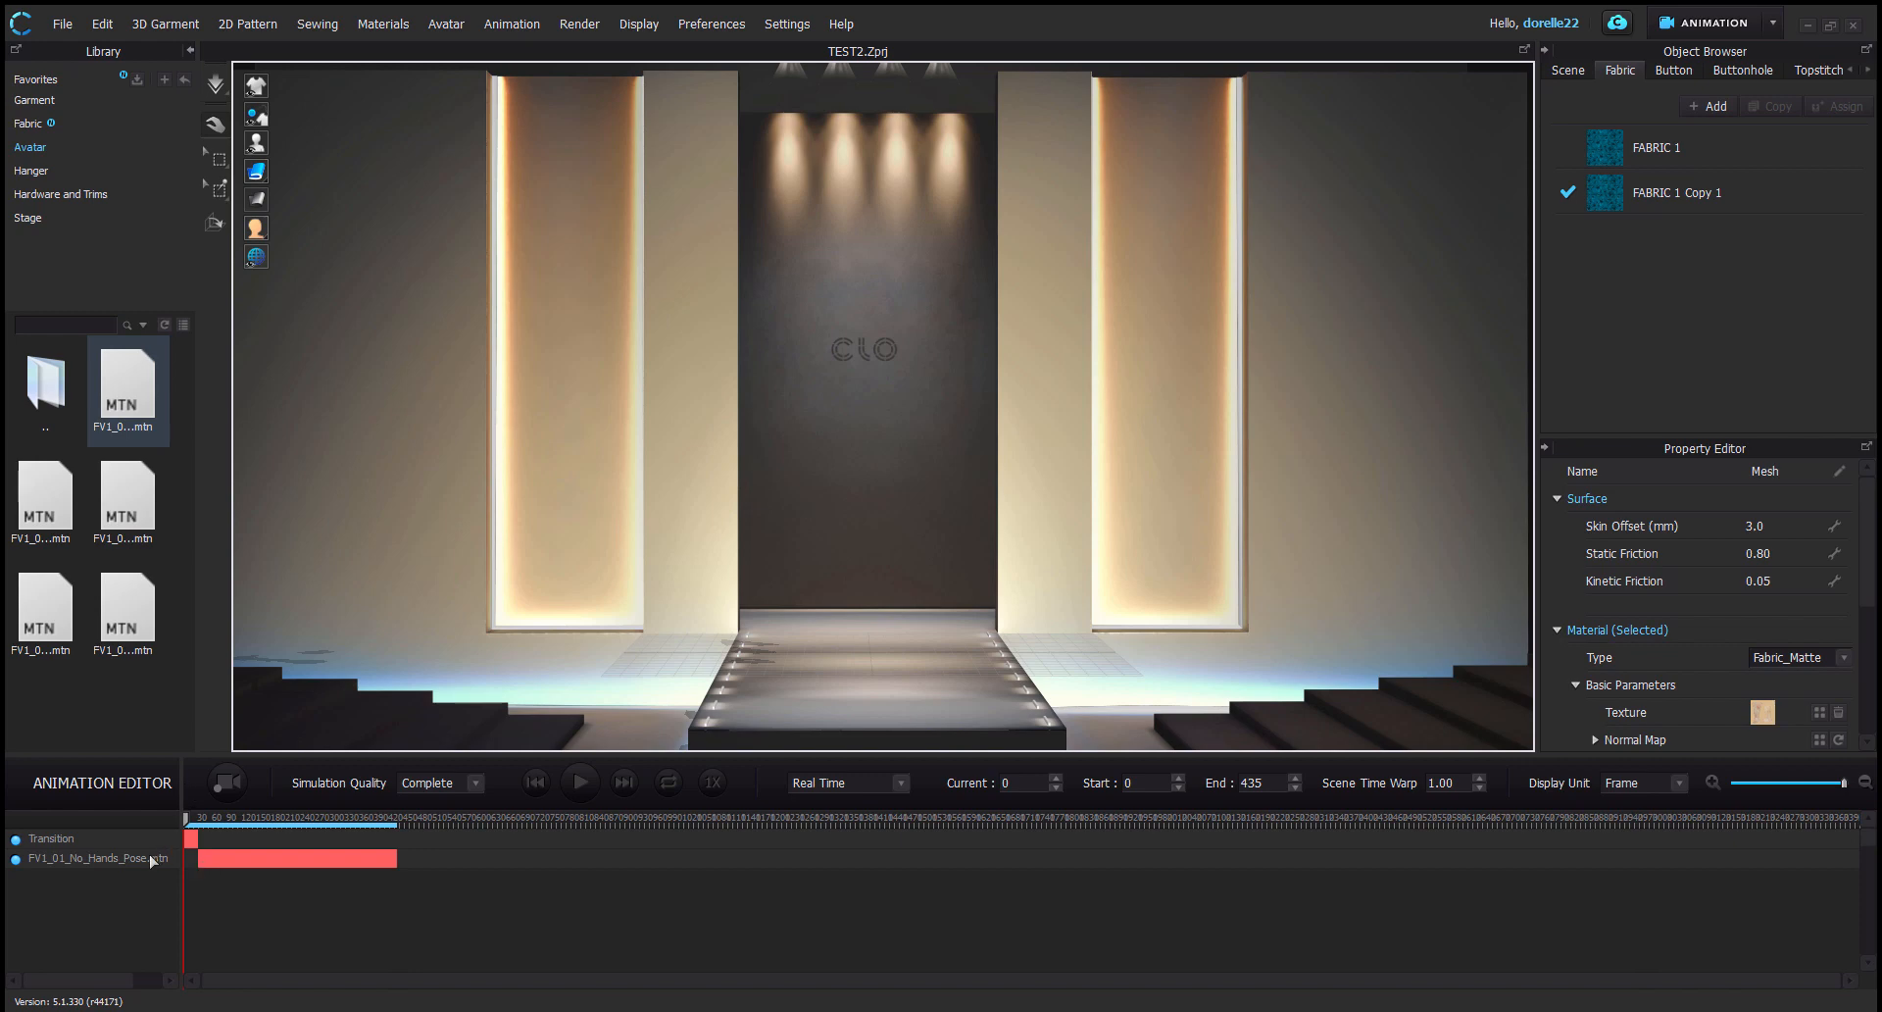
click(227, 781)
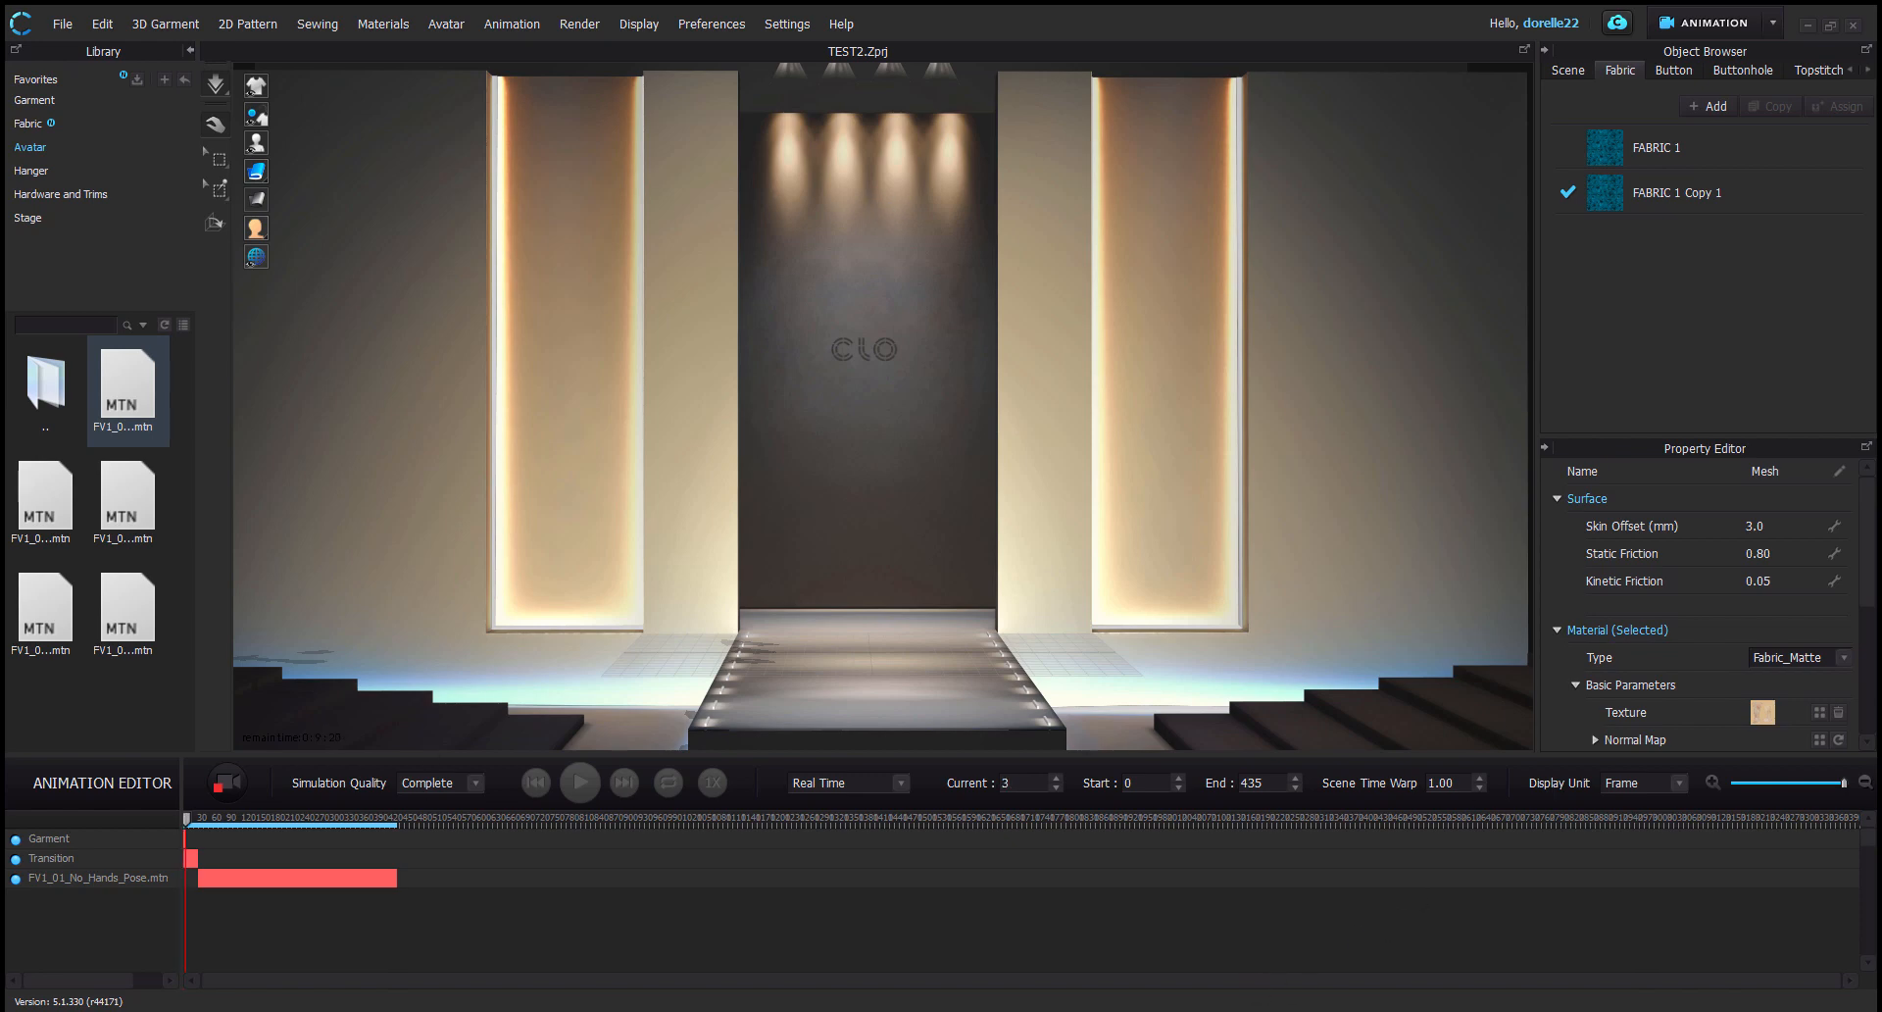
click(1260, 1009)
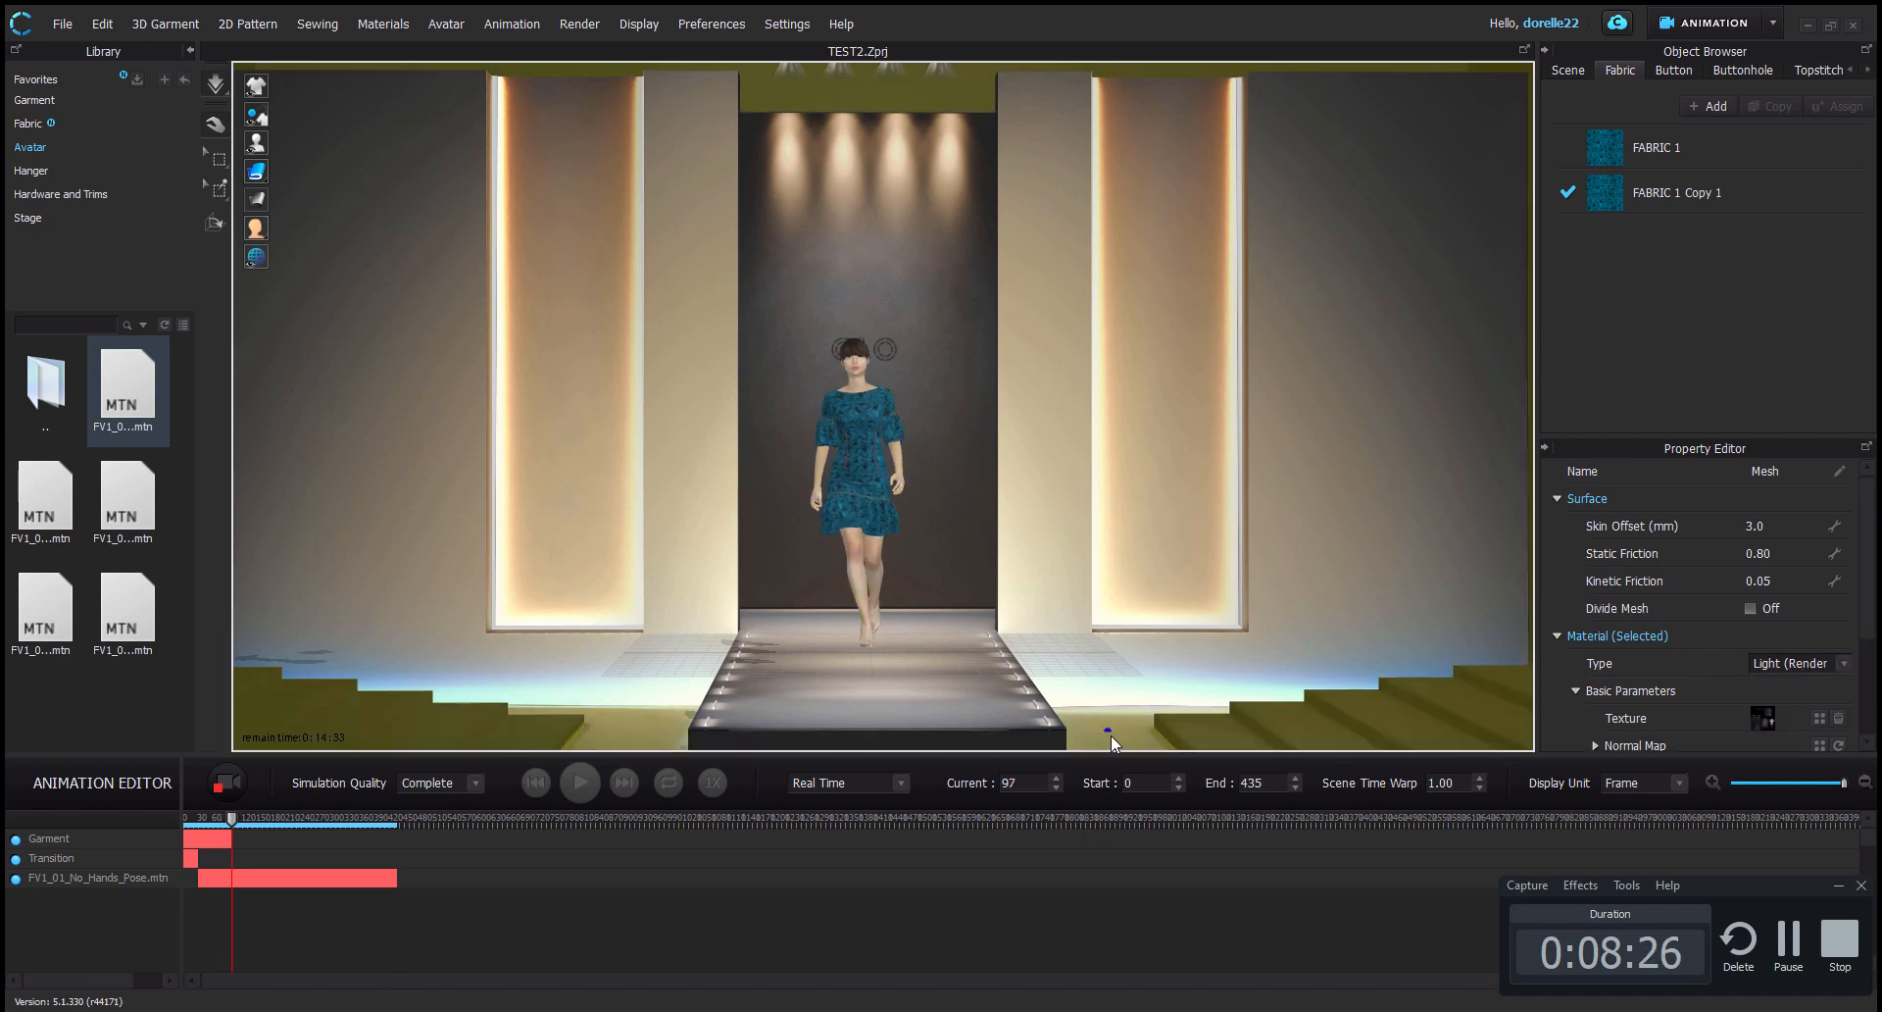
Examine the walking avatar and the dress's ruffles from near and far on the stage while the animation records
right_click(1110, 733)
click(1096, 726)
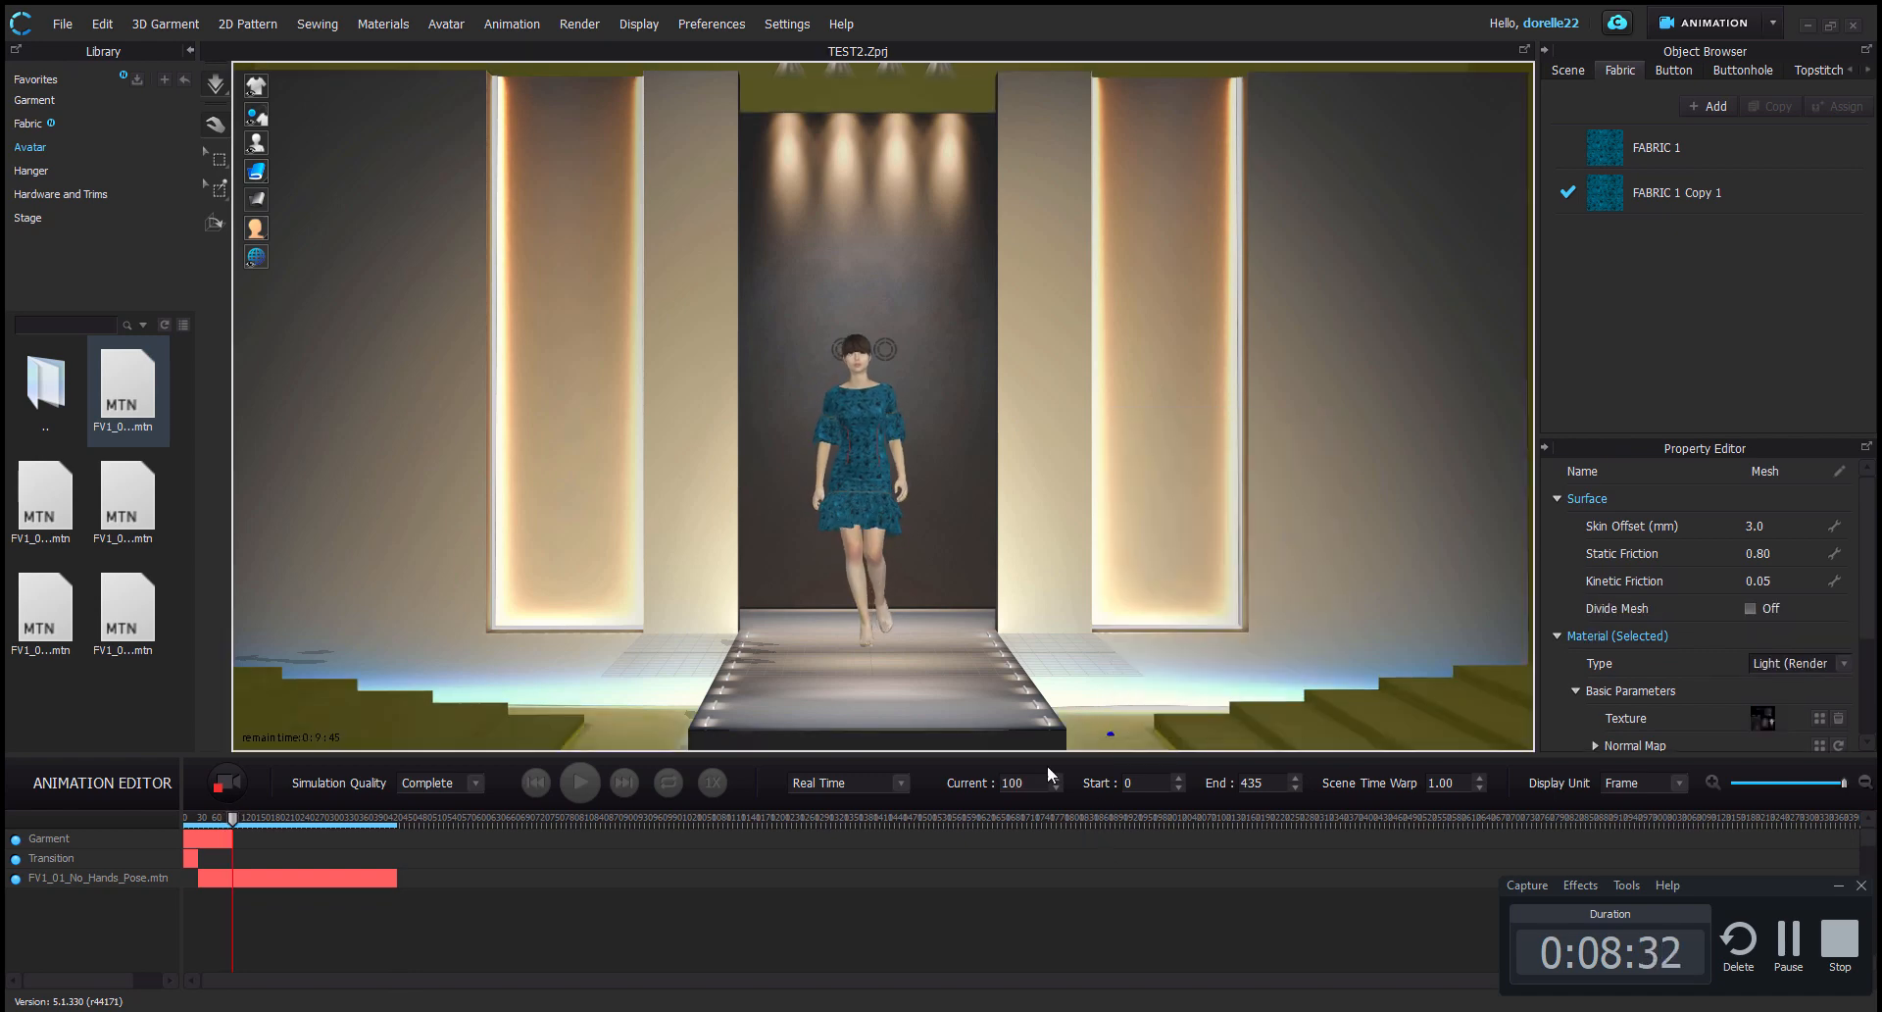
scroll(1117, 722, down, 5)
click(1117, 720)
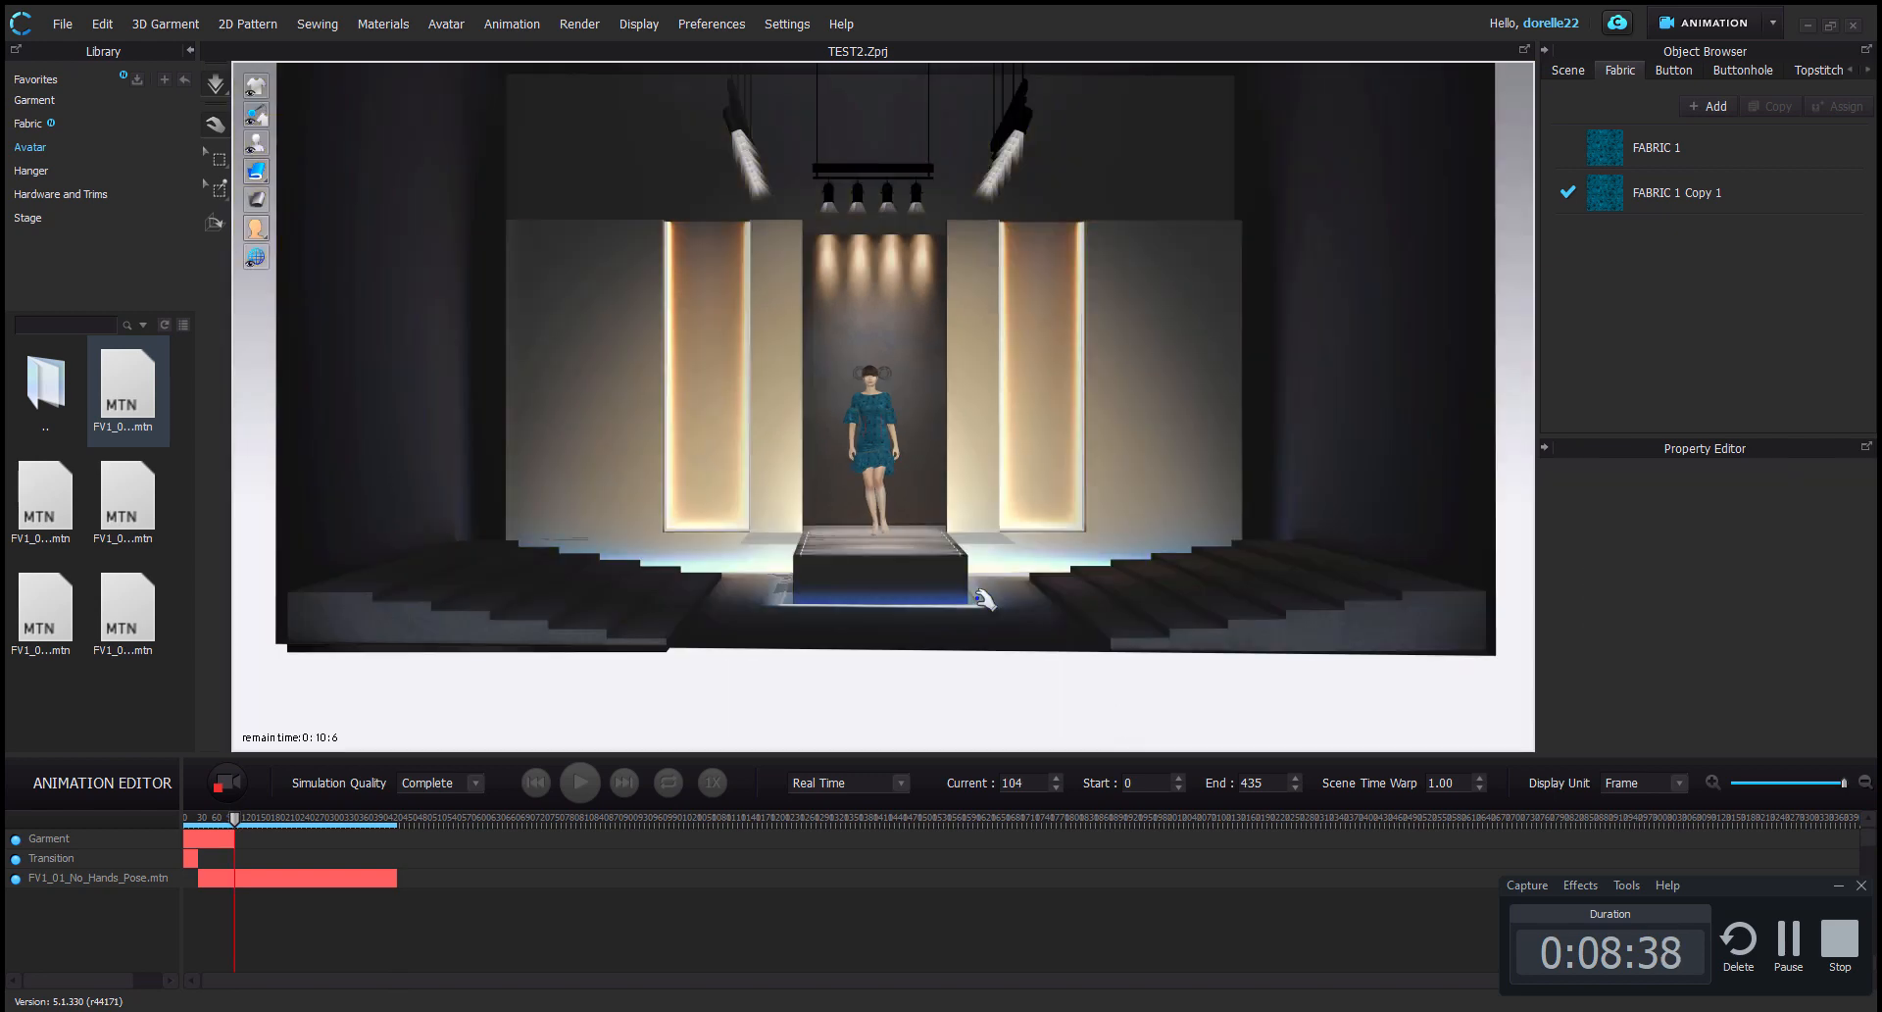
scroll(983, 599, up, 4)
scroll(983, 598, up, 1)
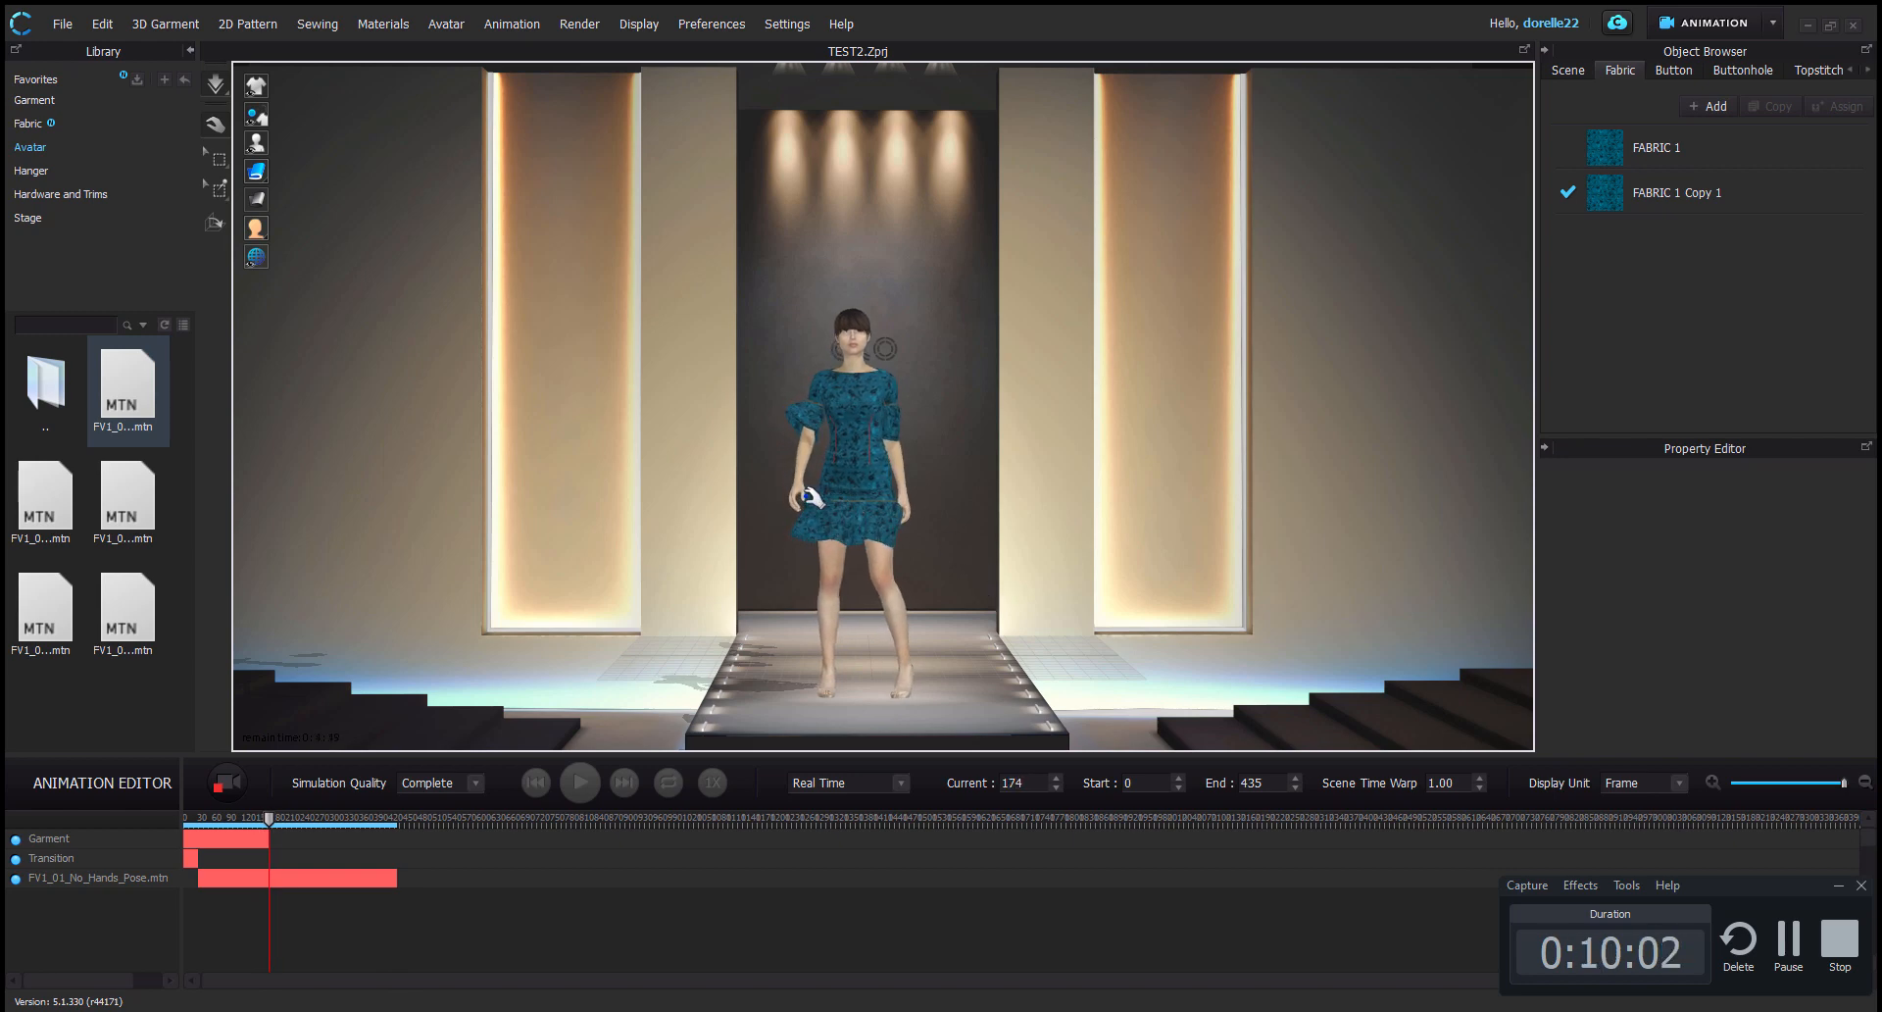
click(814, 532)
click(827, 519)
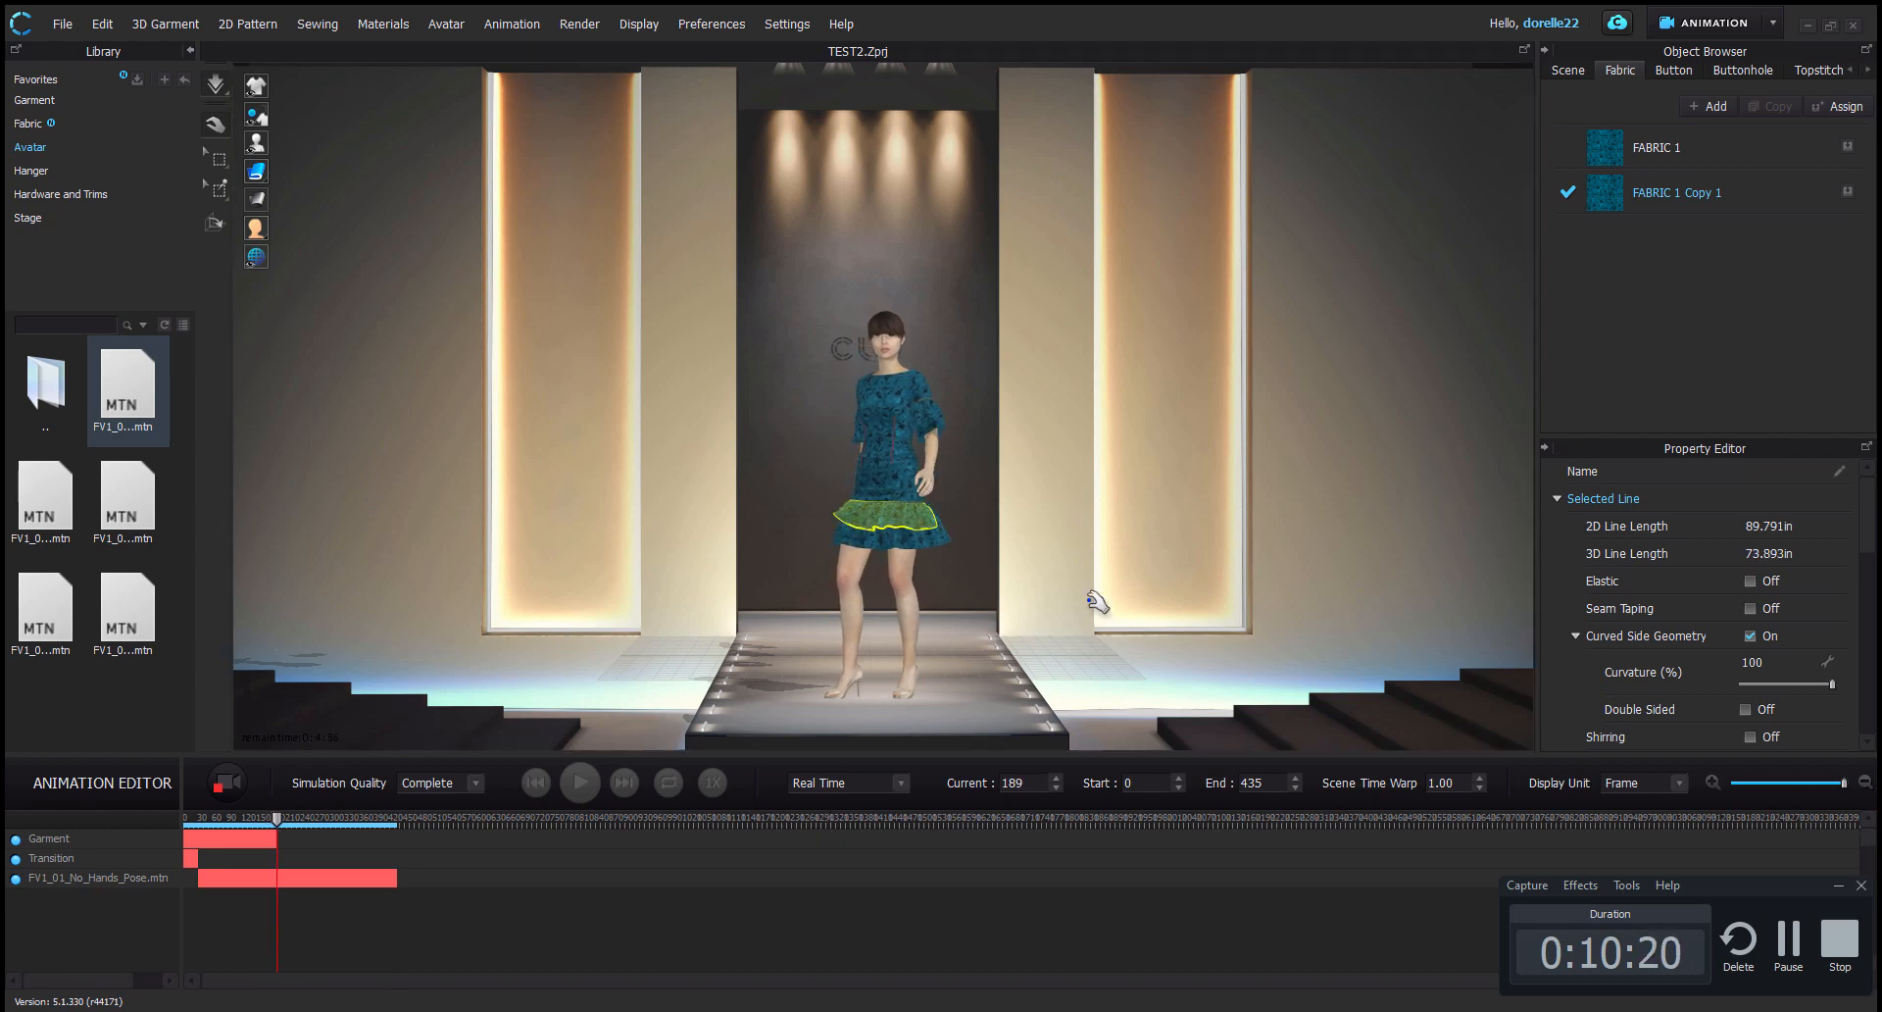
scroll(1076, 667, down, 2)
scroll(1076, 667, down, 2)
click(1088, 708)
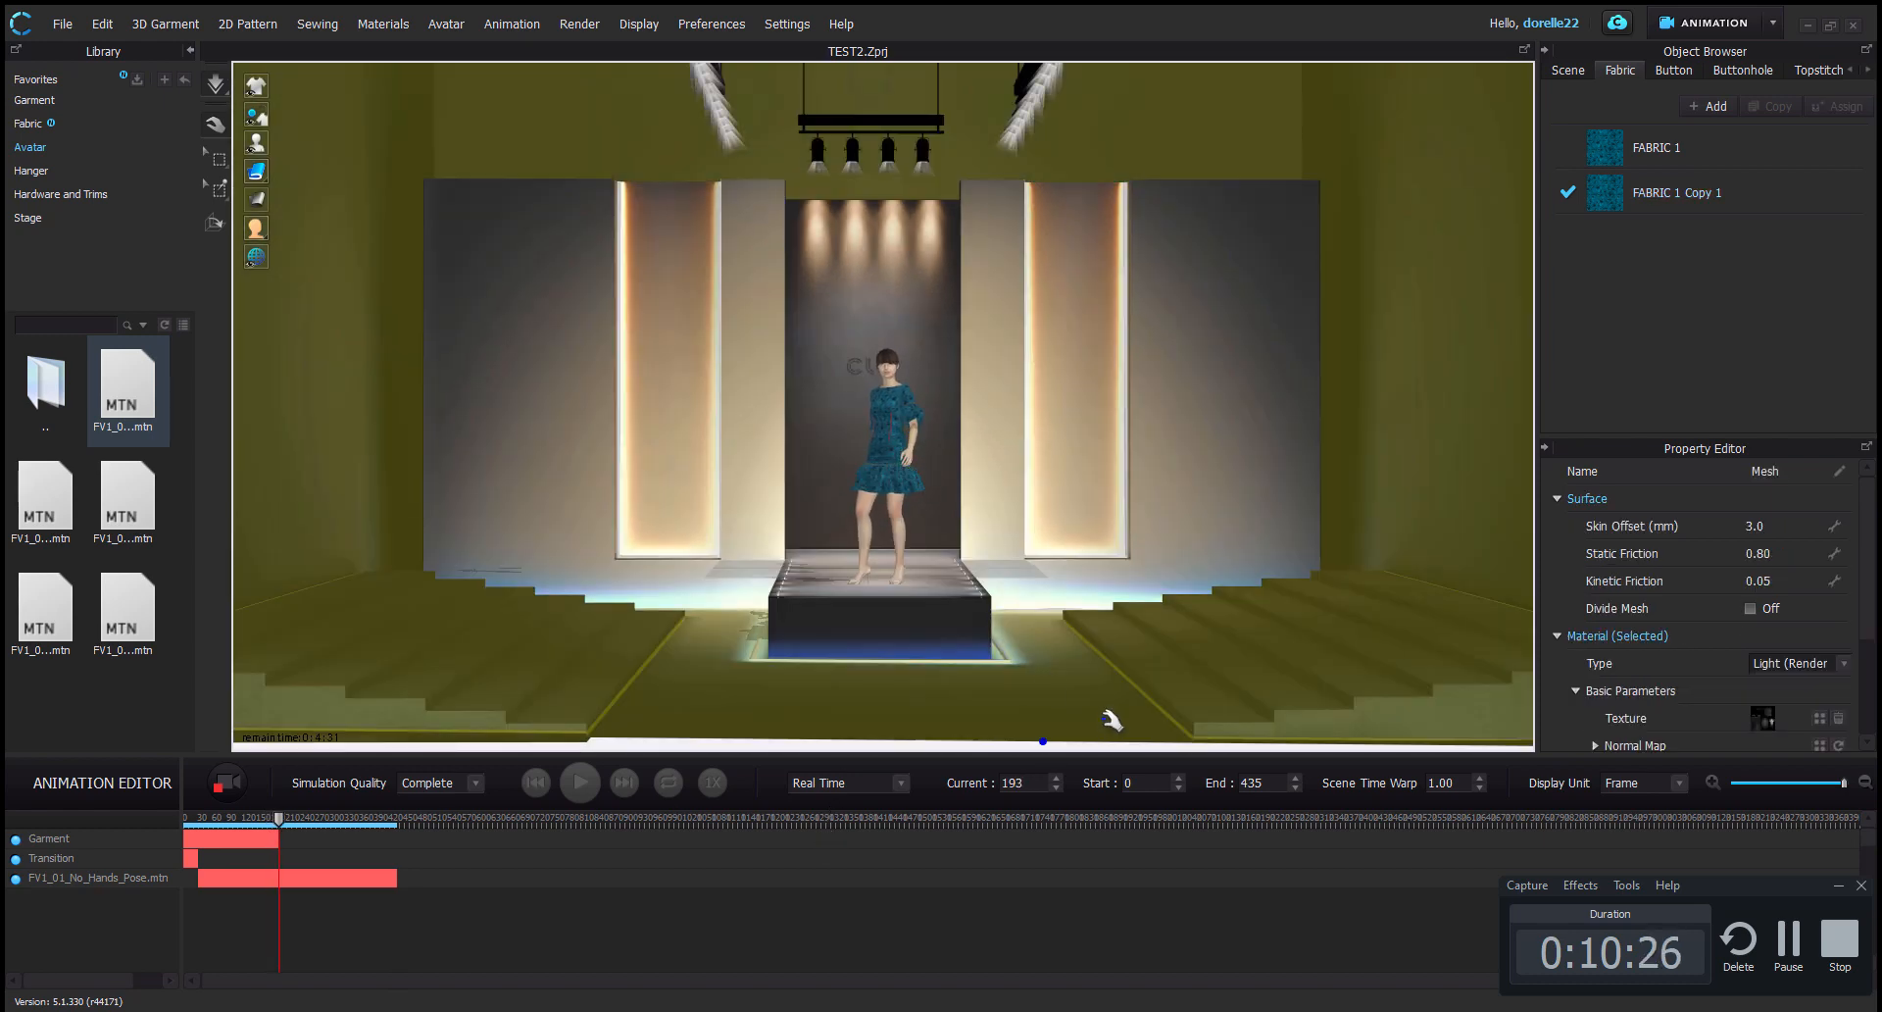
click(1084, 724)
scroll(990, 544, up, 3)
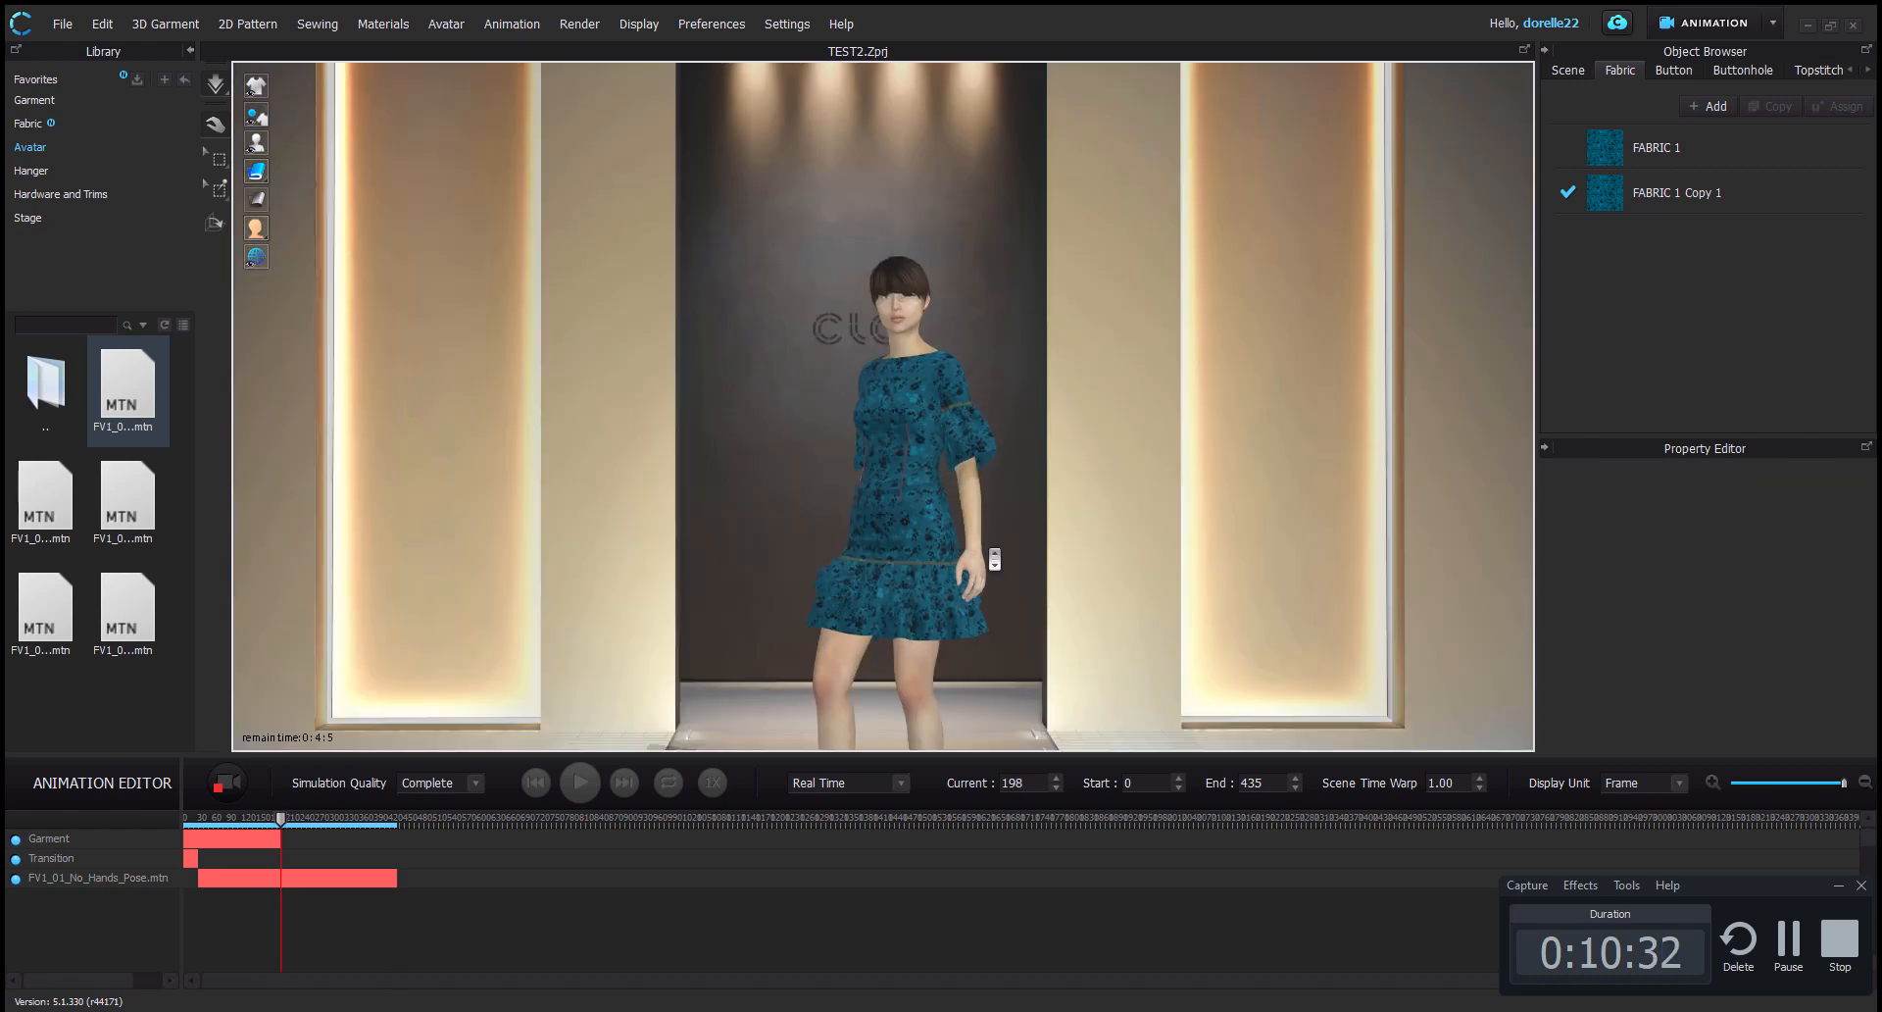
scroll(990, 544, down, 1)
scroll(996, 546, down, 1)
middle_drag(1000, 546, 991, 488)
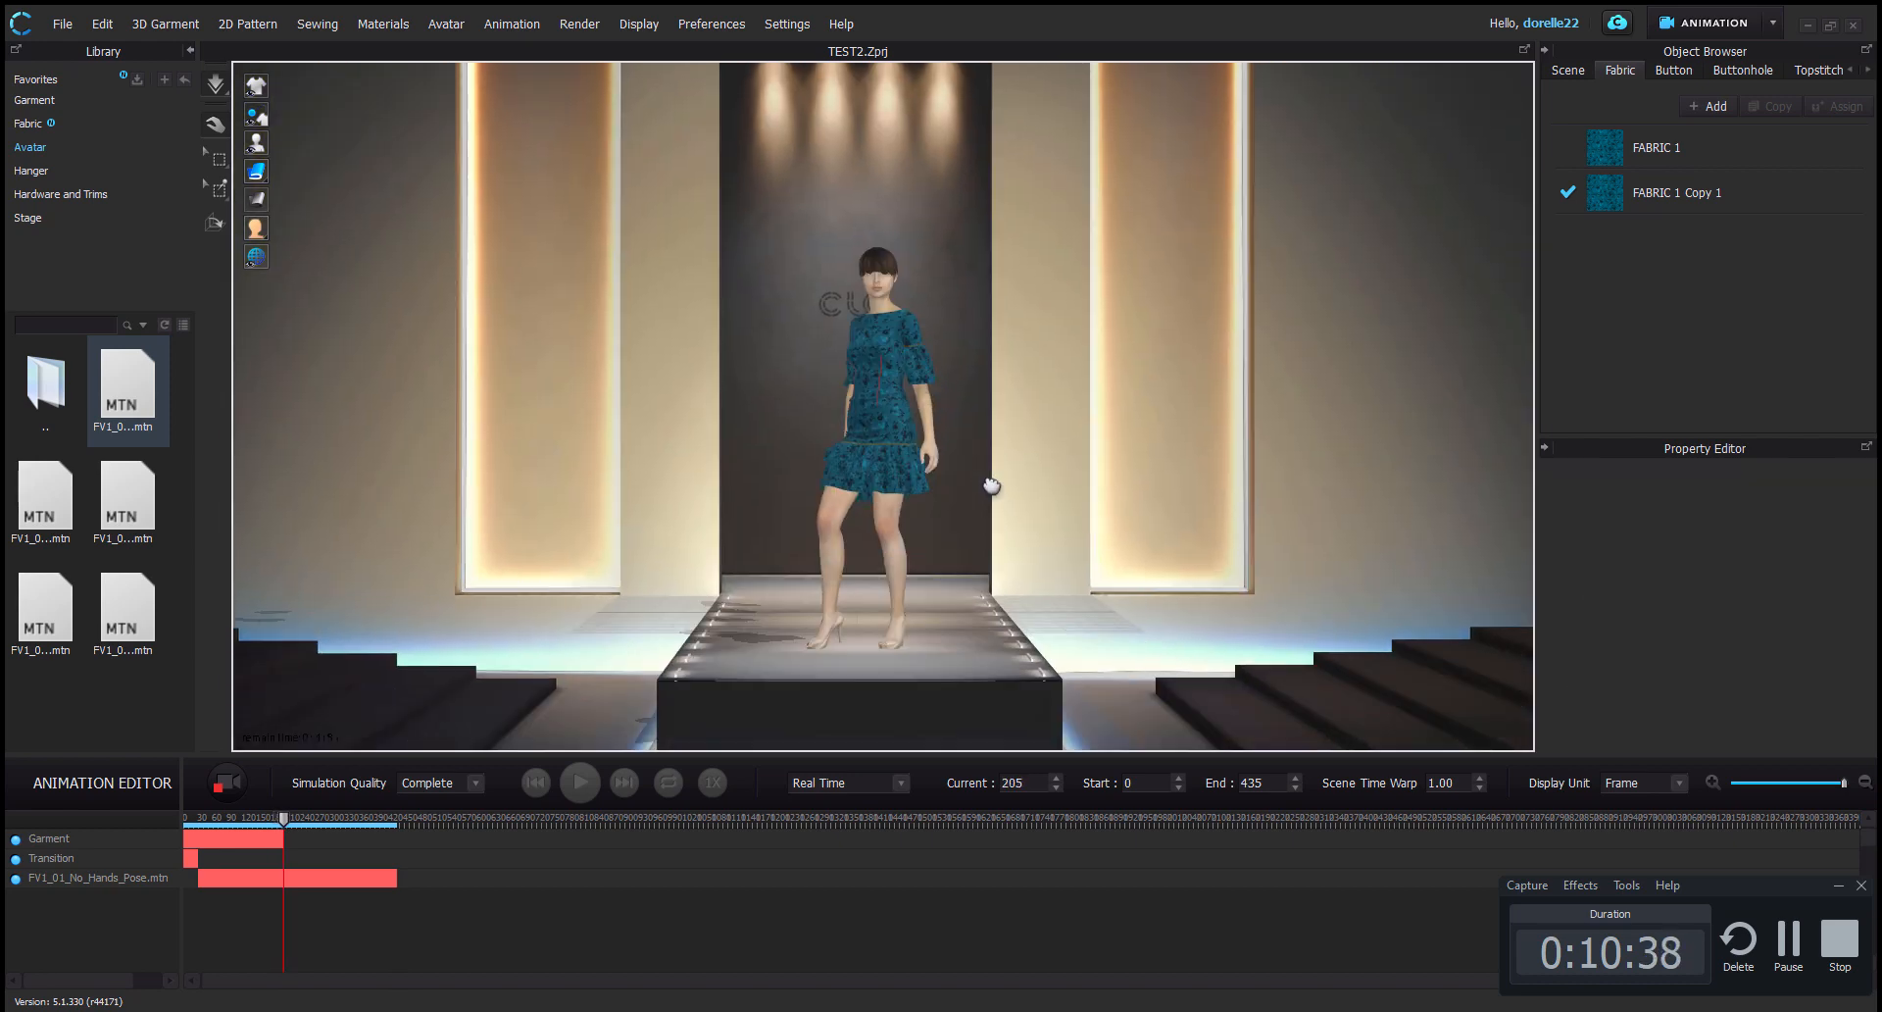
scroll(992, 494, up, 3)
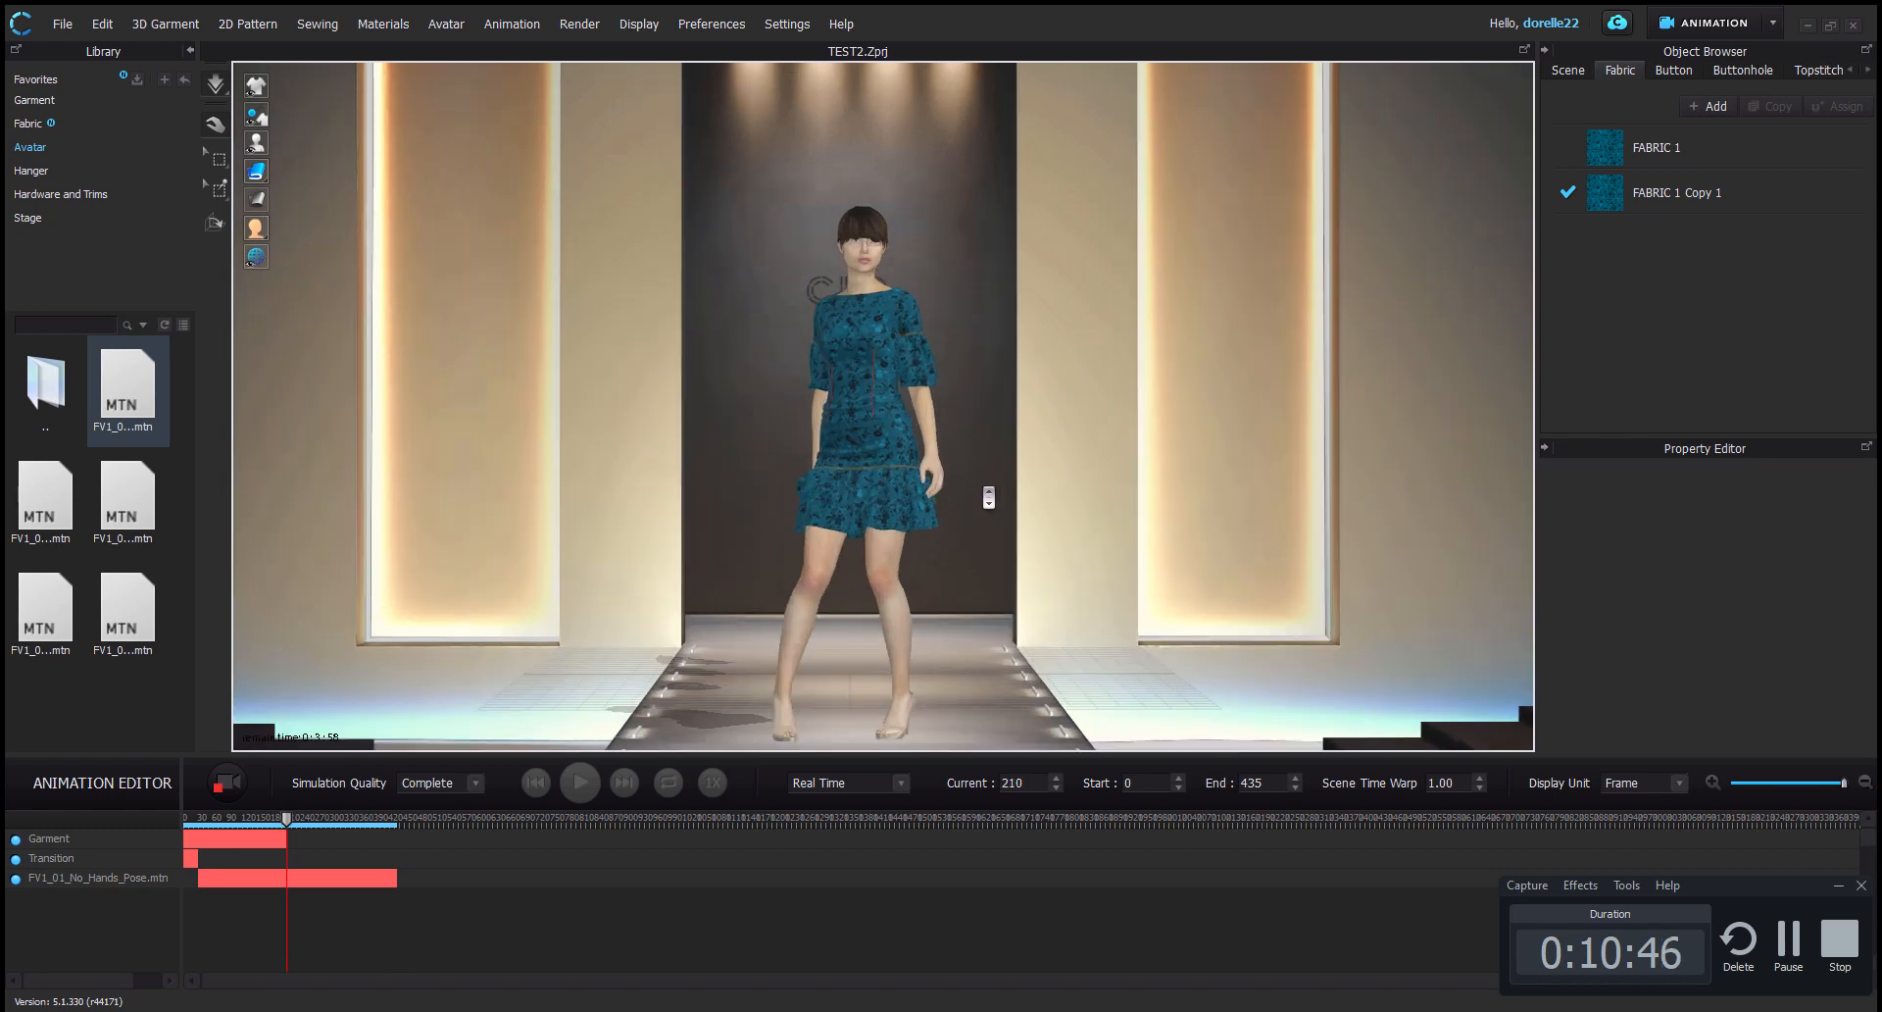
mouse_move(979, 487)
middle_down()
mouse_move(979, 446)
mouse_move(990, 493)
middle_up()
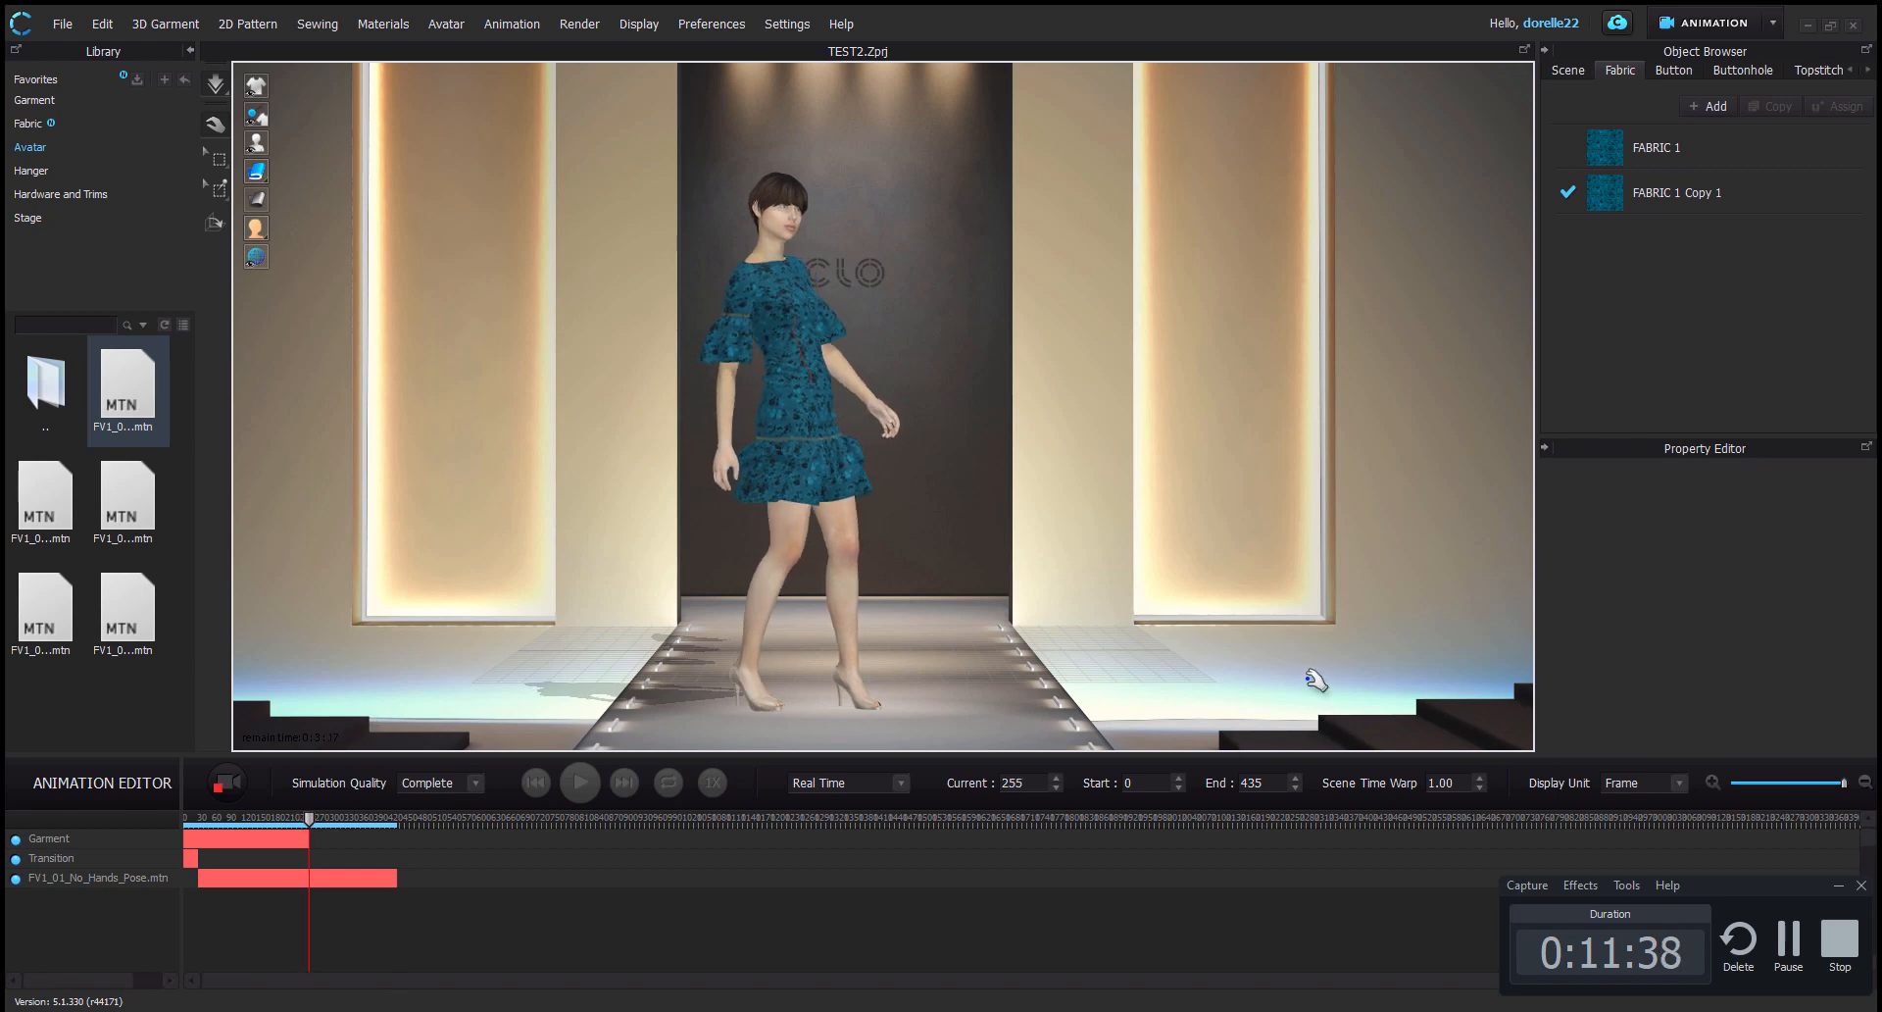
middle_drag(1311, 673, 1344, 684)
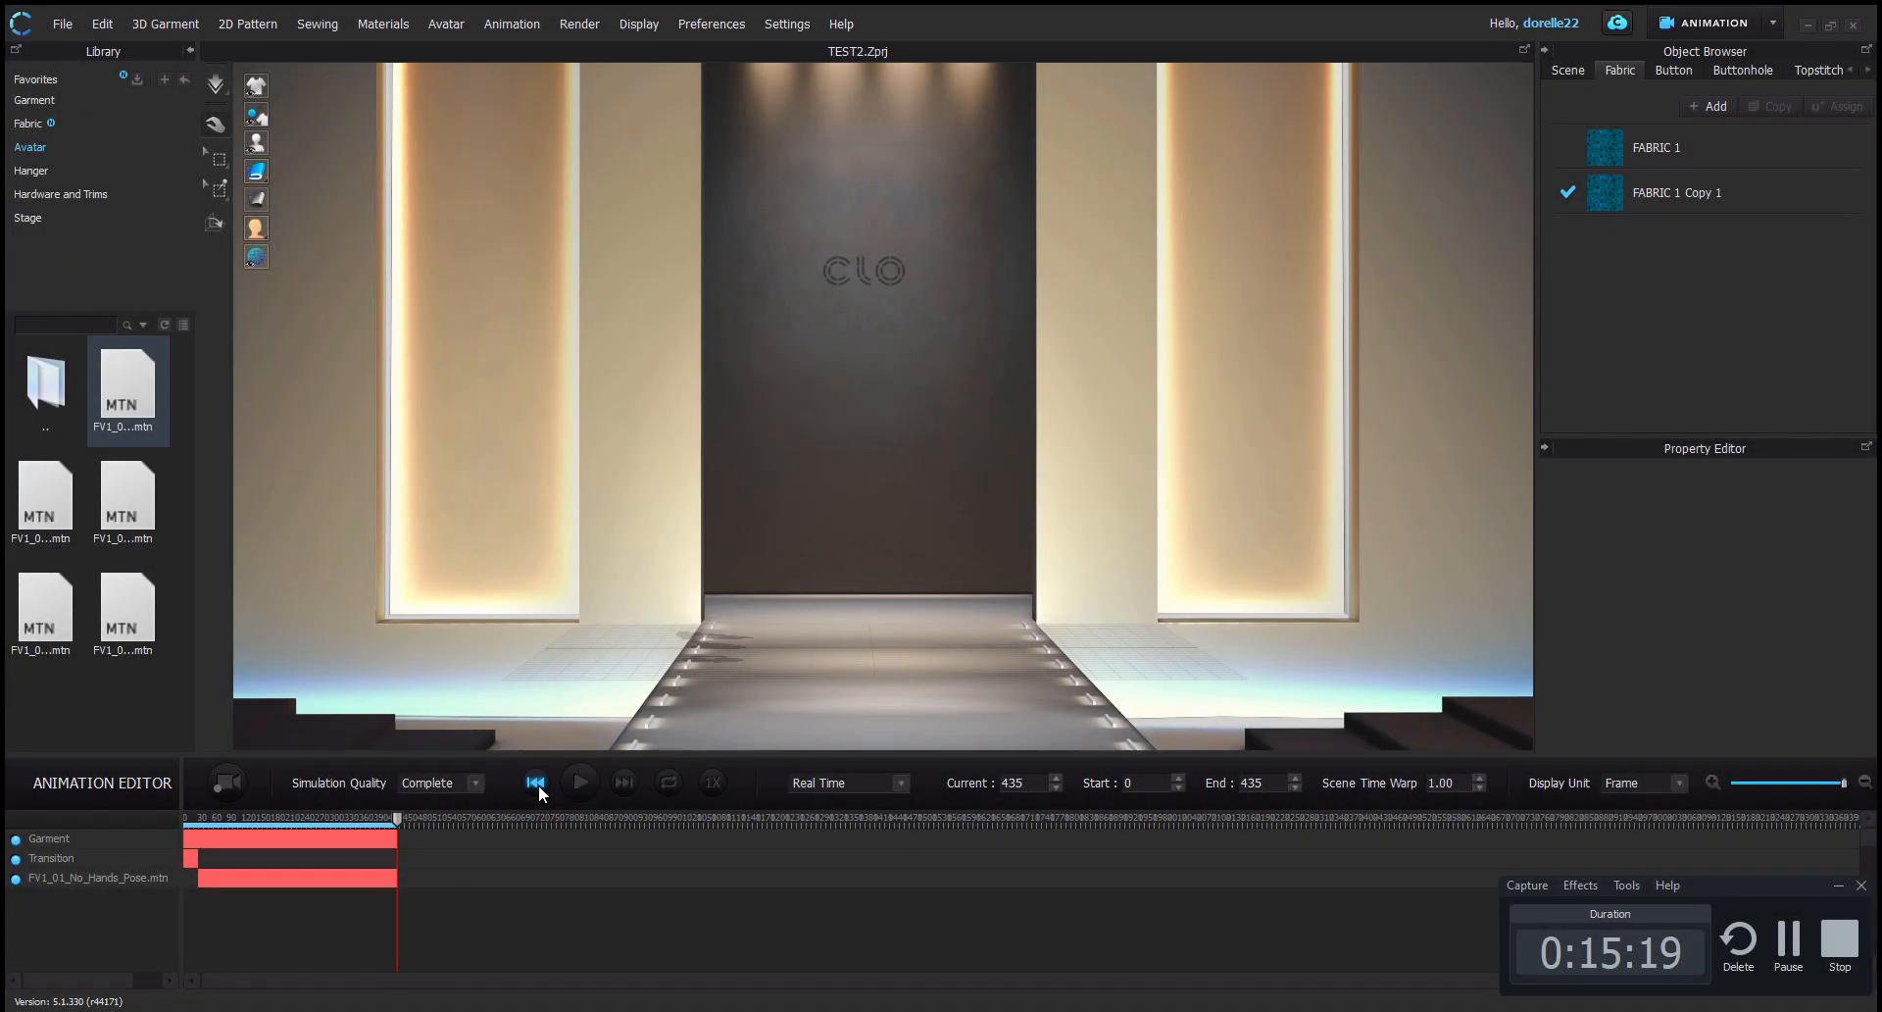
Play the recorded runway animation from the first frame at 1/2X speed and return to the start
click(535, 782)
click(536, 784)
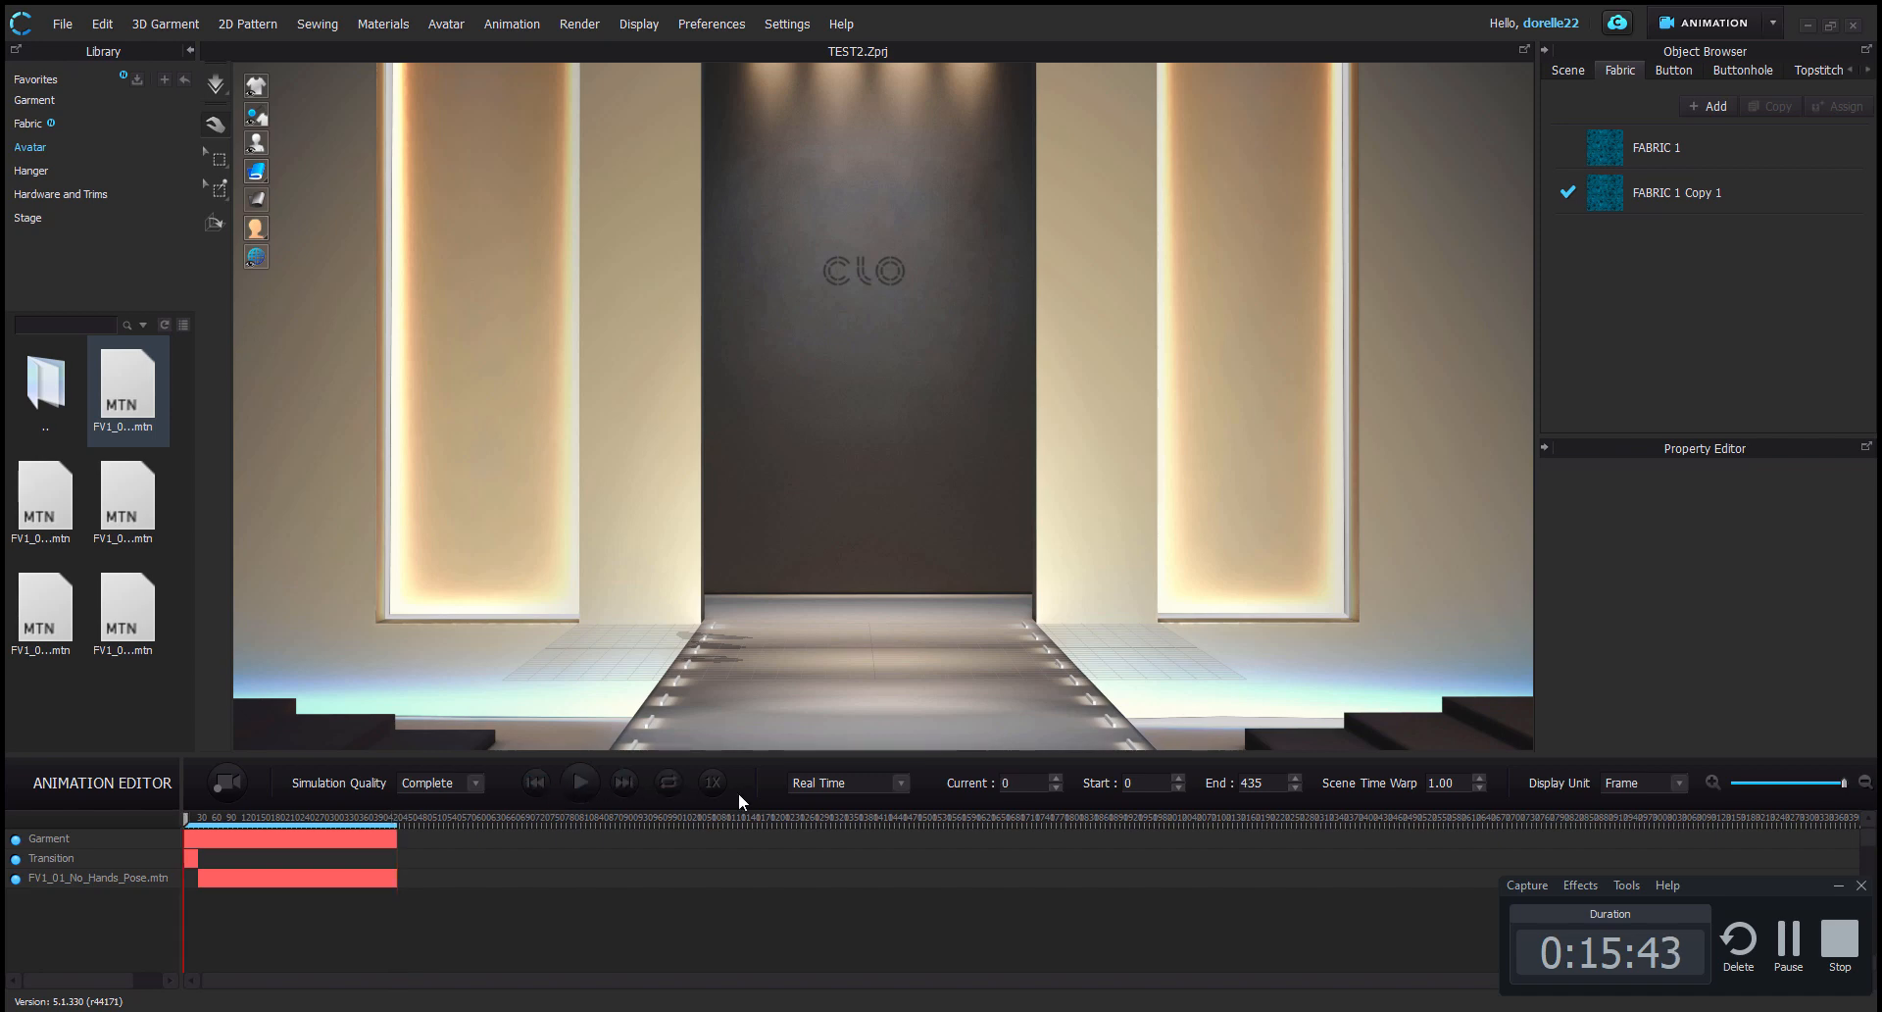
click(714, 781)
click(723, 848)
click(578, 775)
click(581, 781)
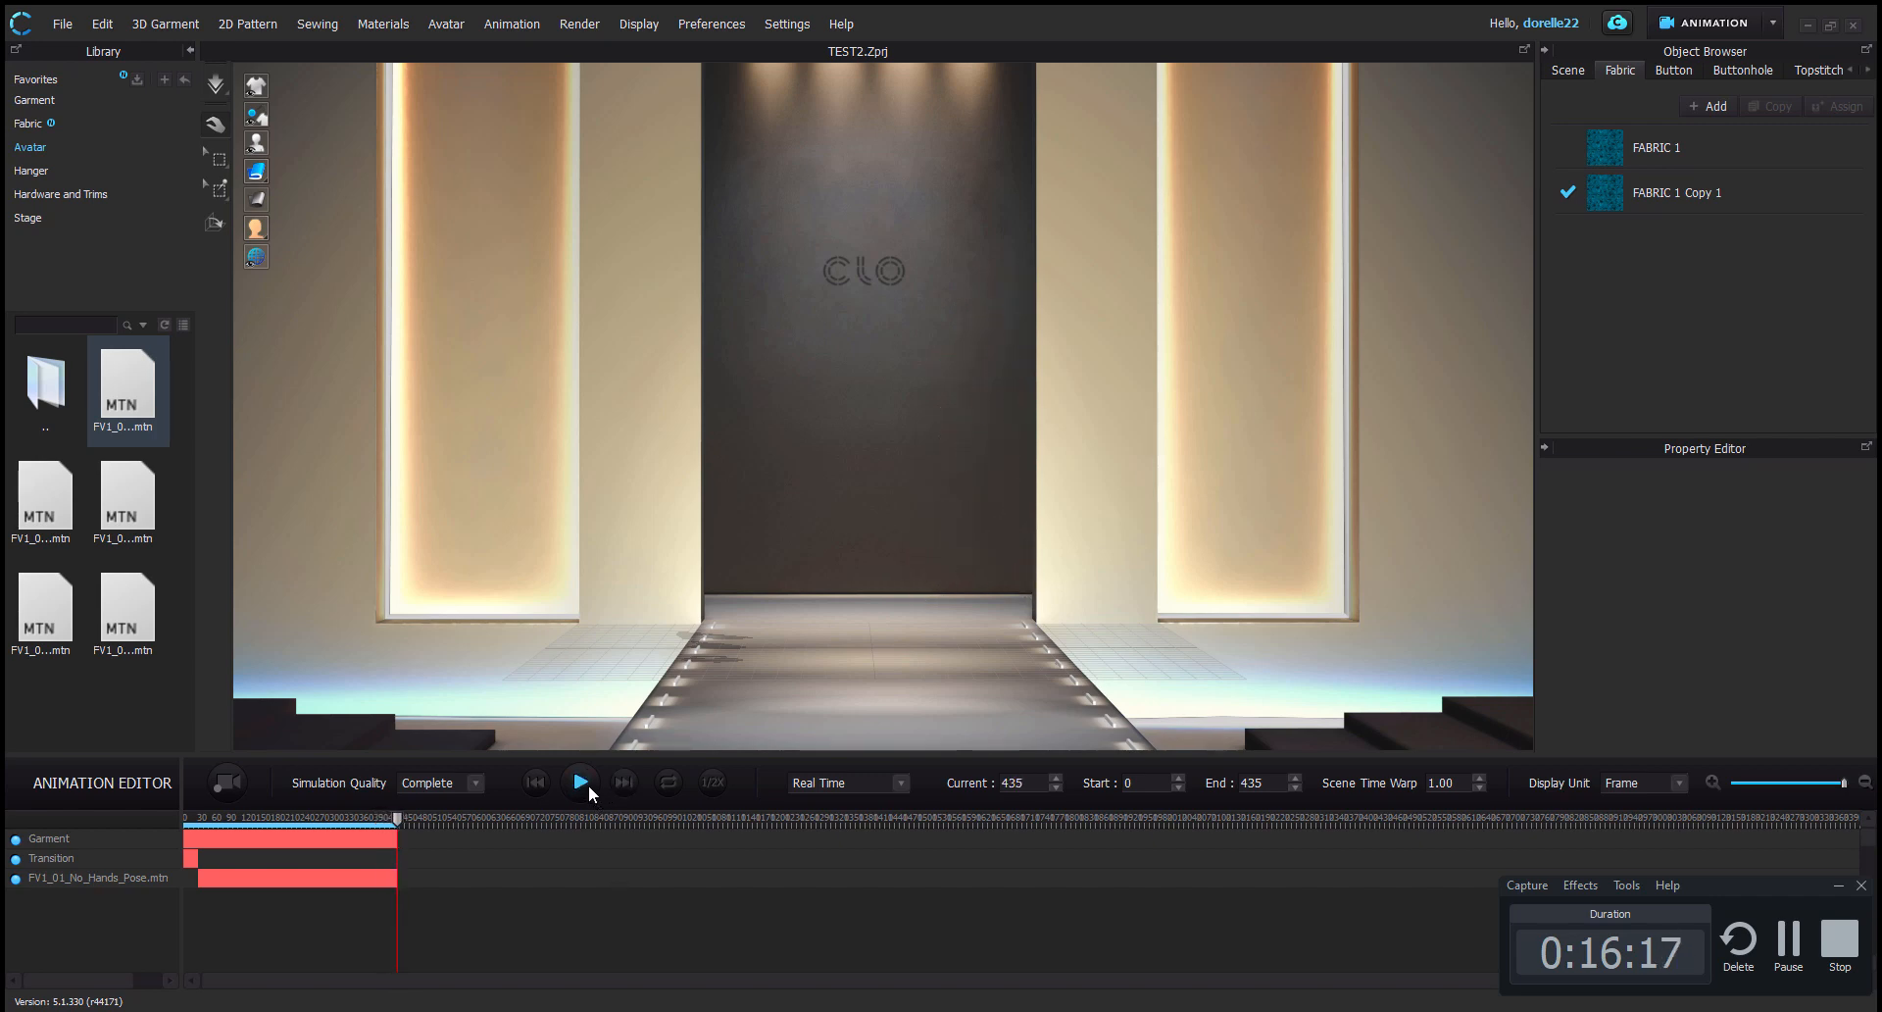
click(536, 781)
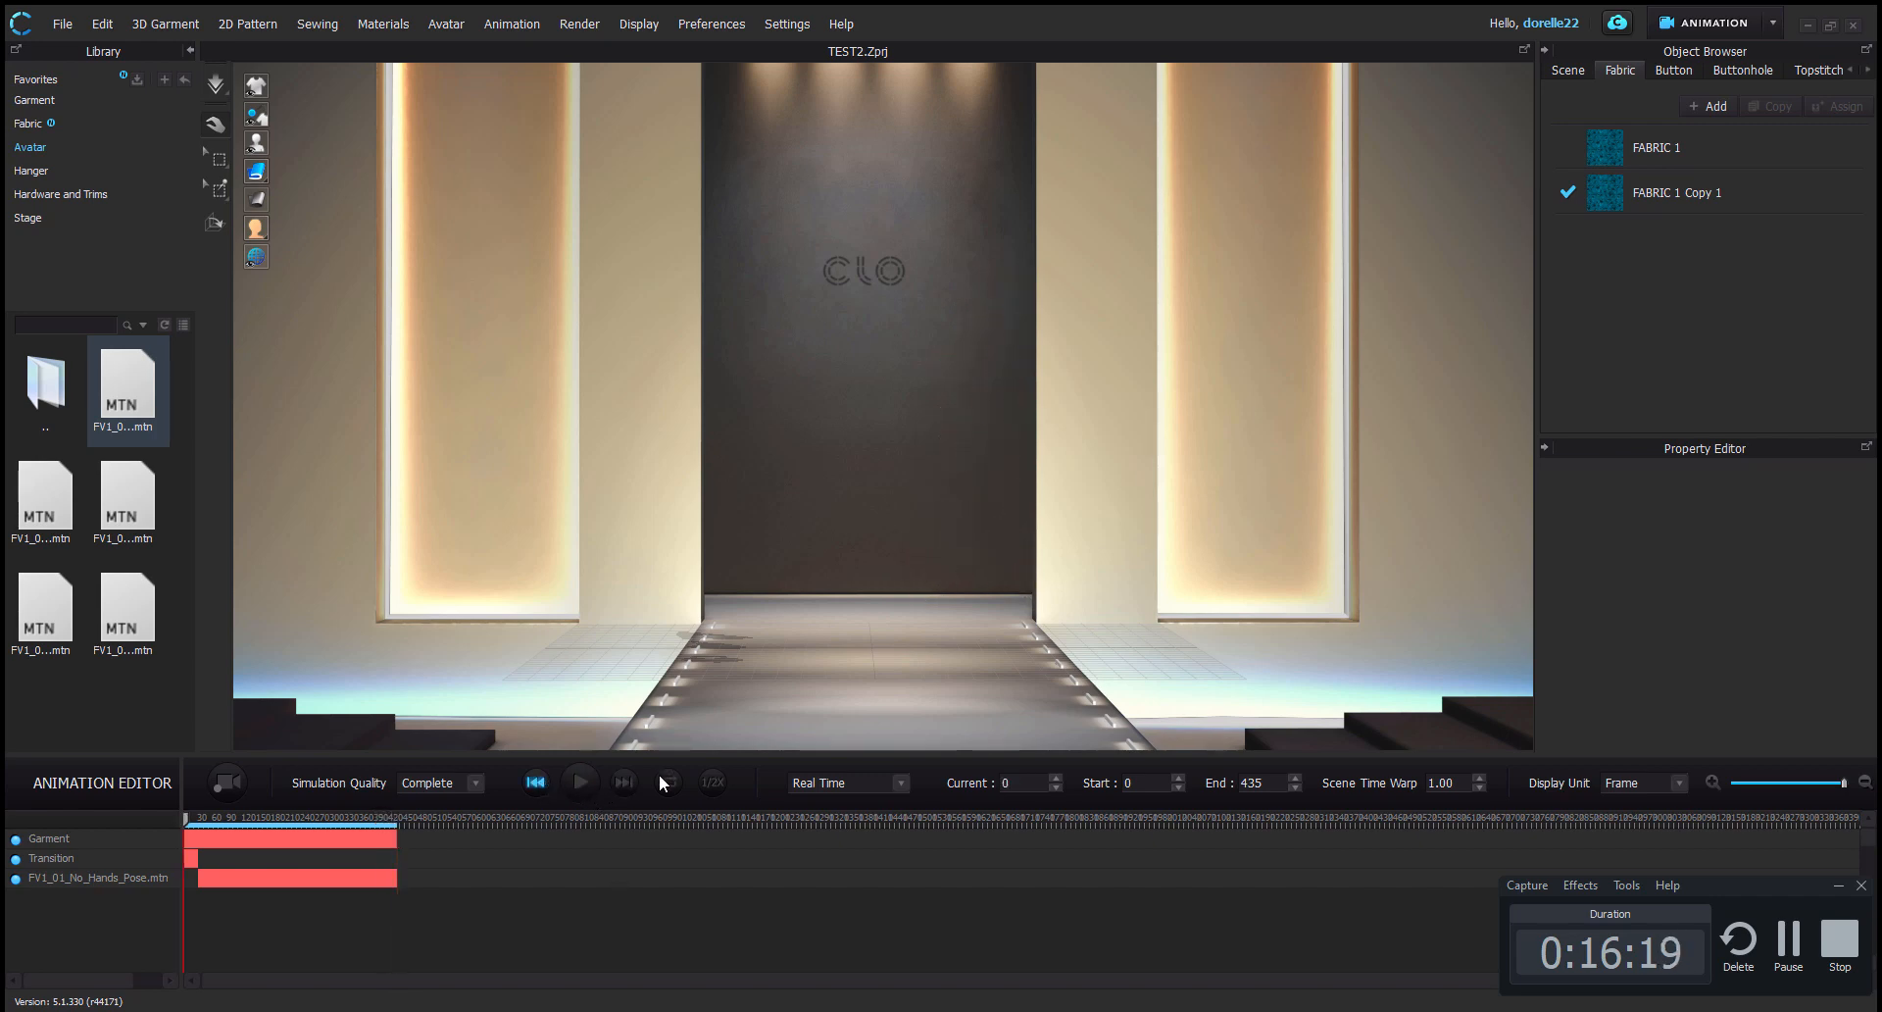
click(1839, 885)
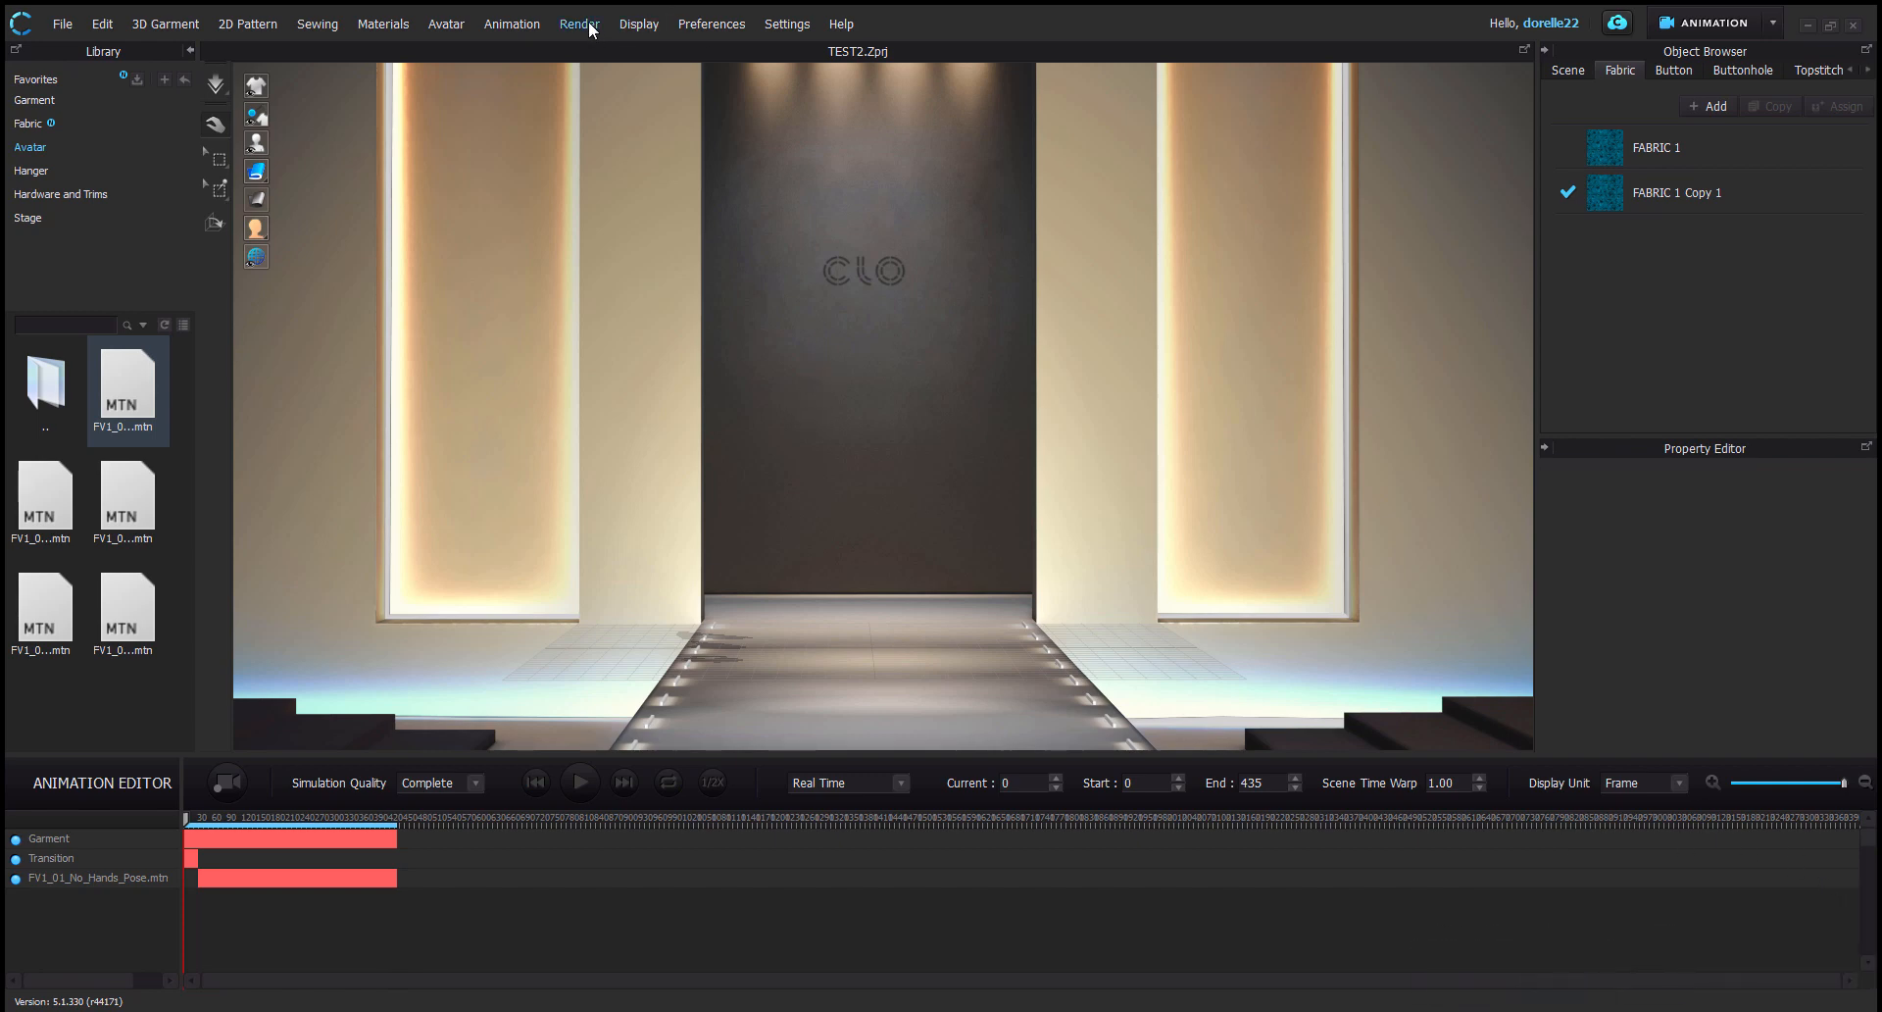
Save the project and open the Render window with its preview zoomed to 30%
click(62, 24)
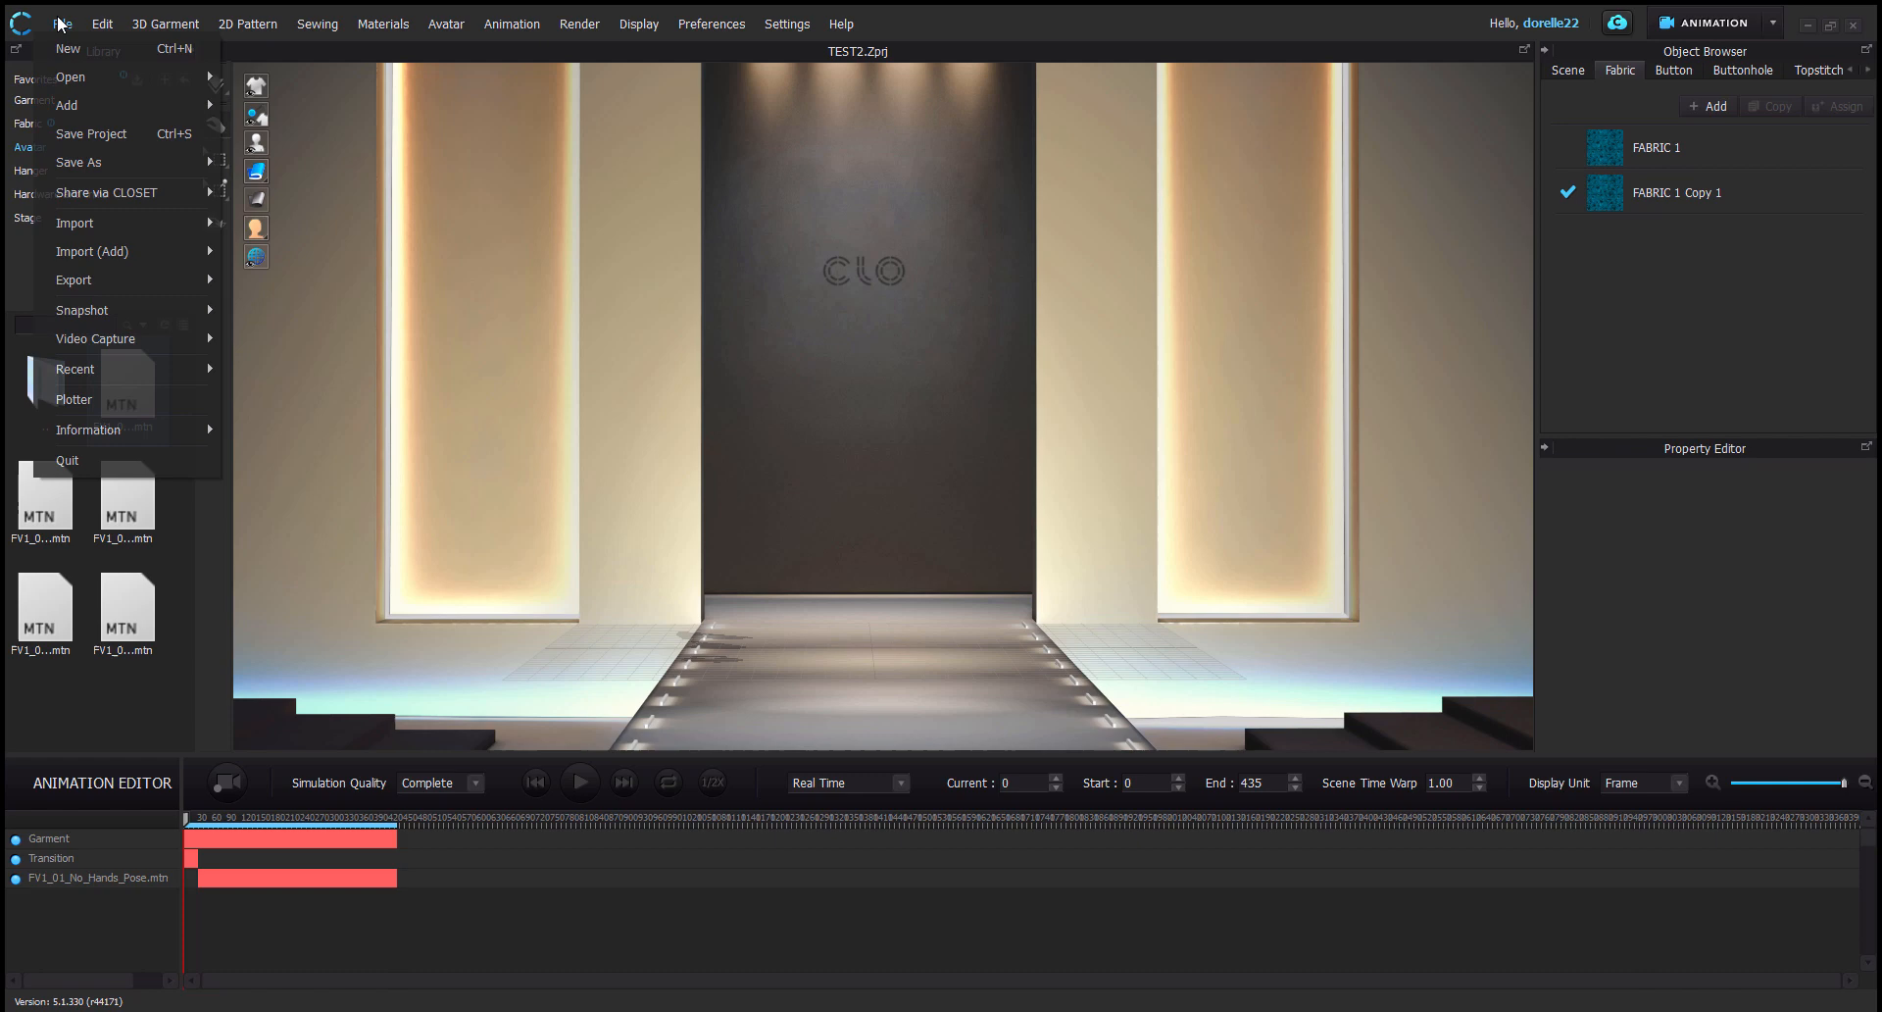
click(104, 138)
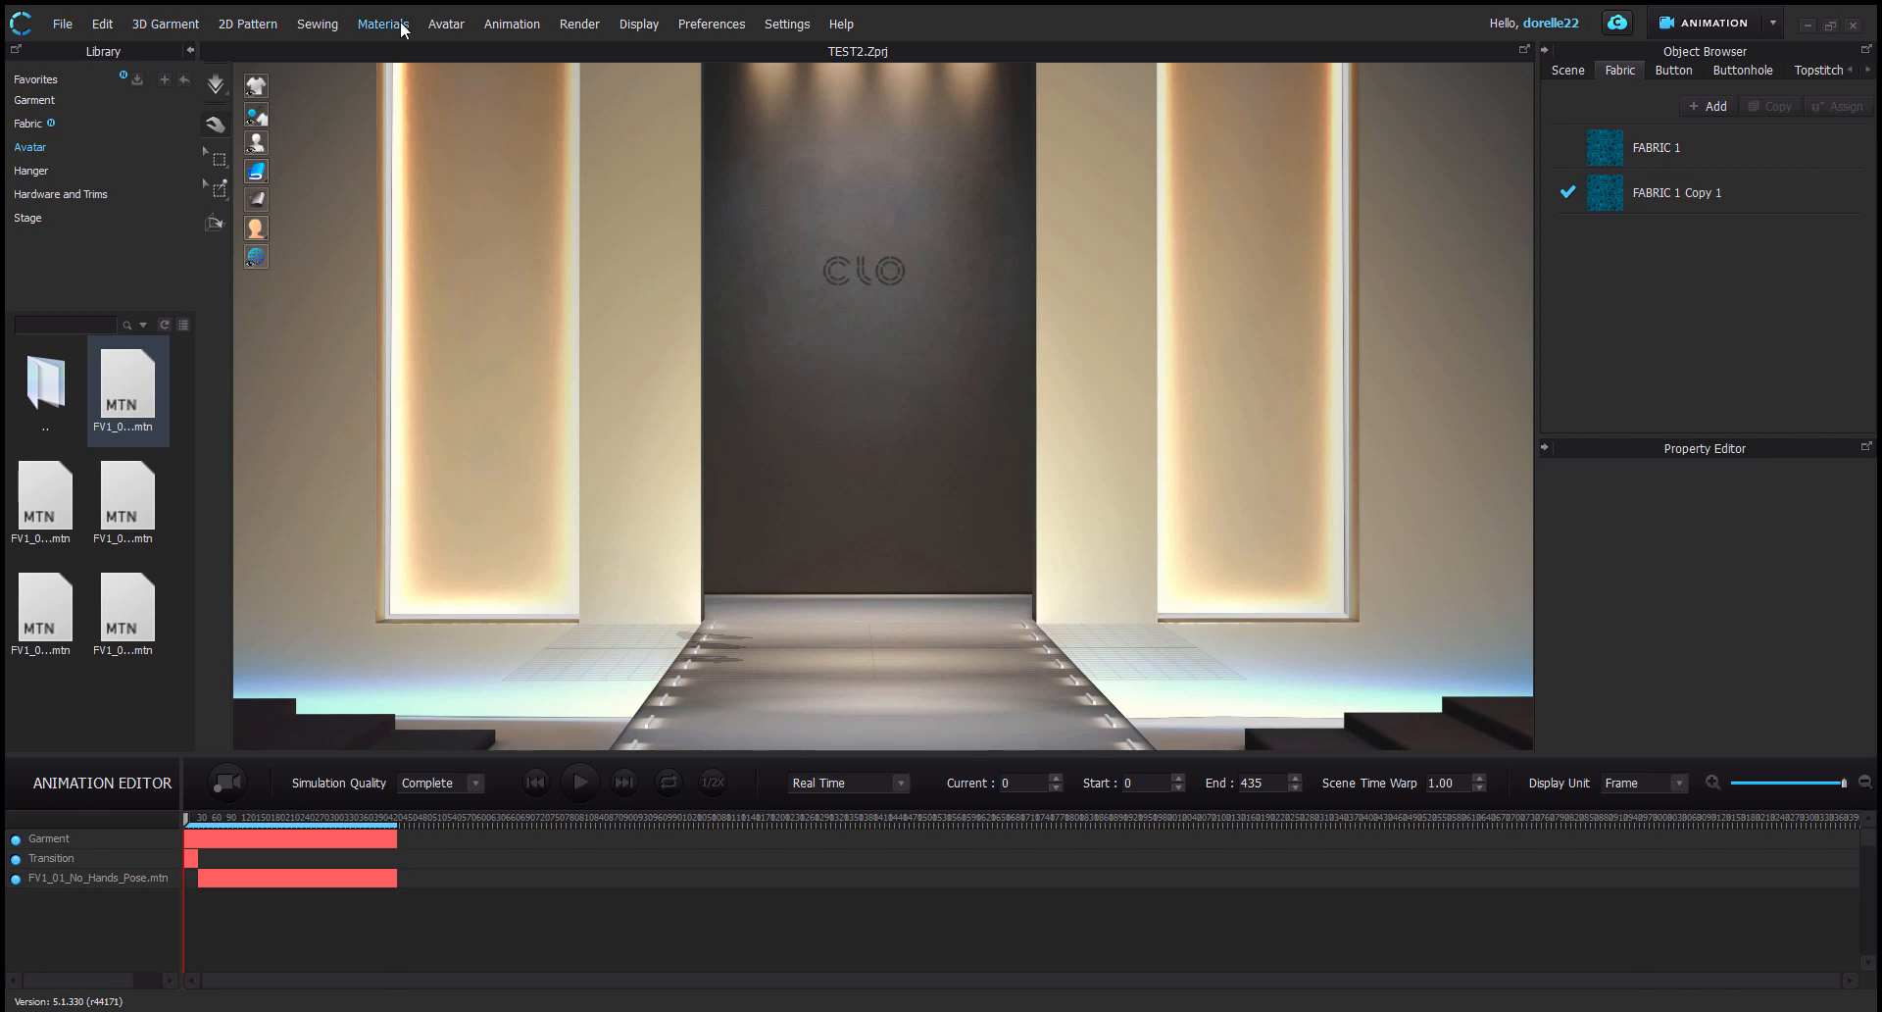
click(578, 25)
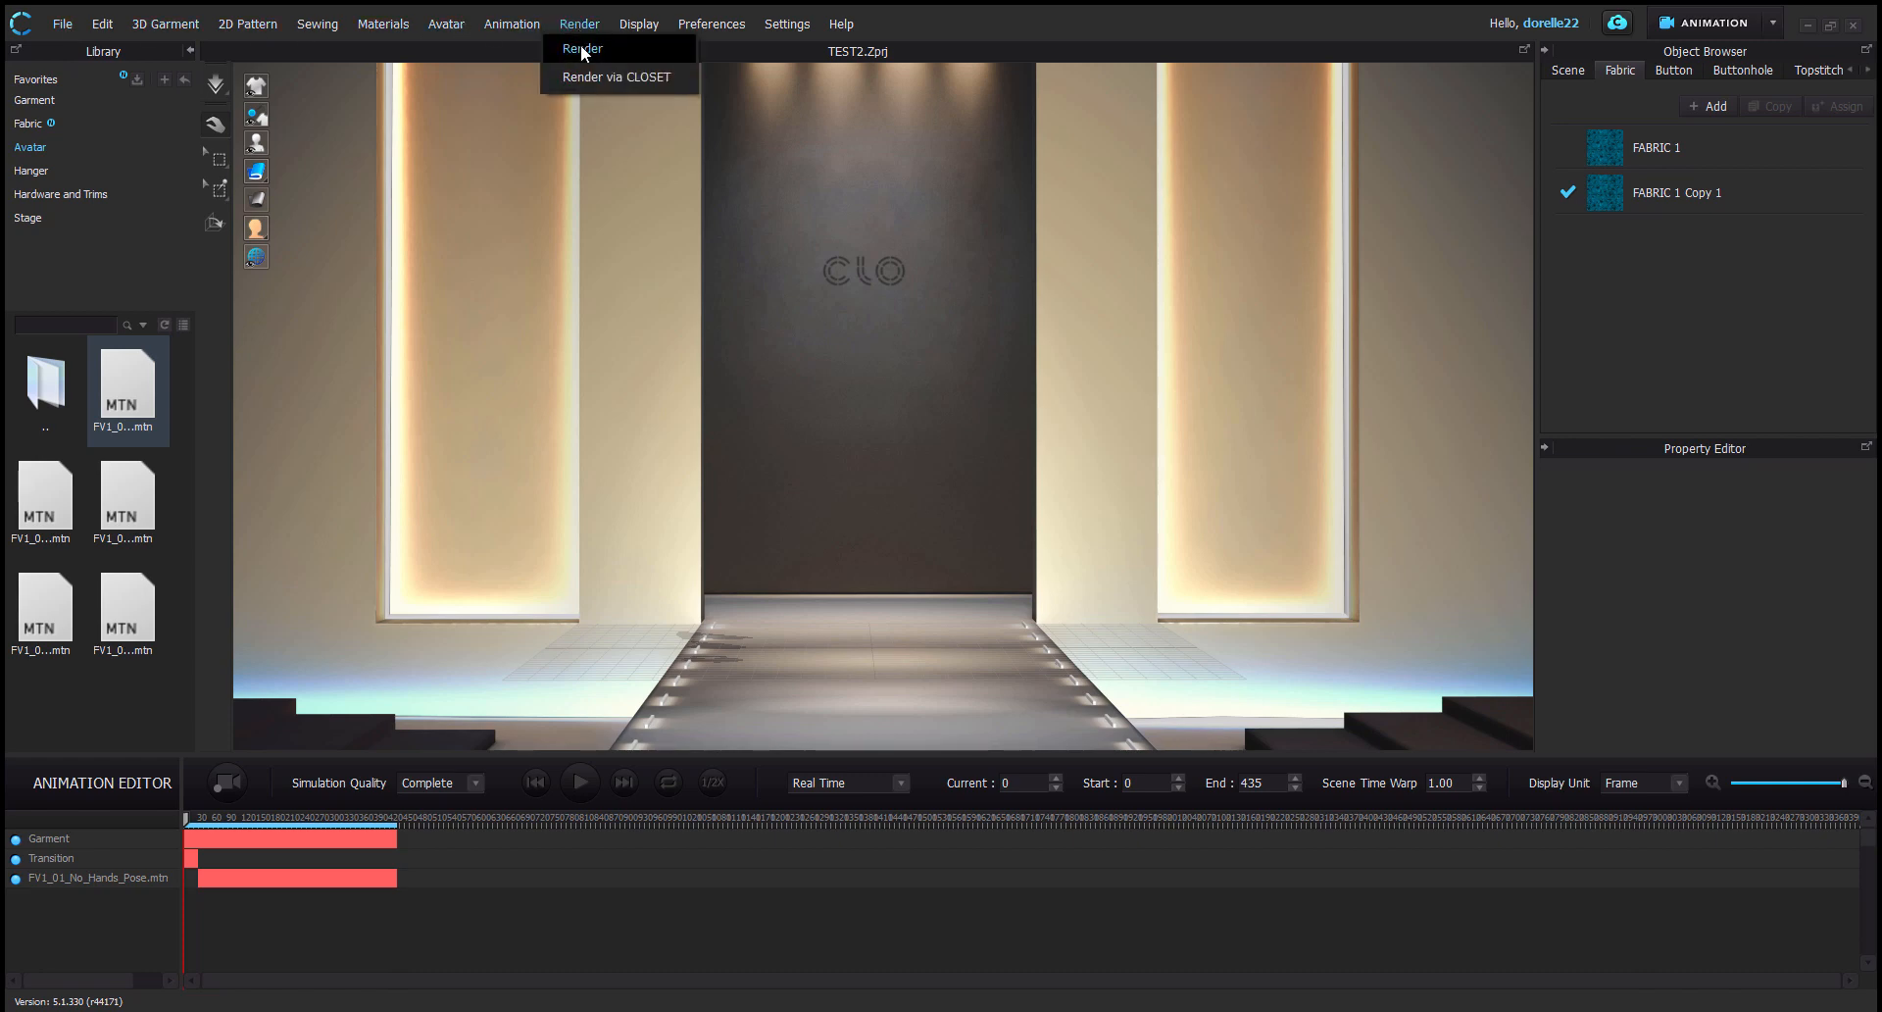
click(582, 48)
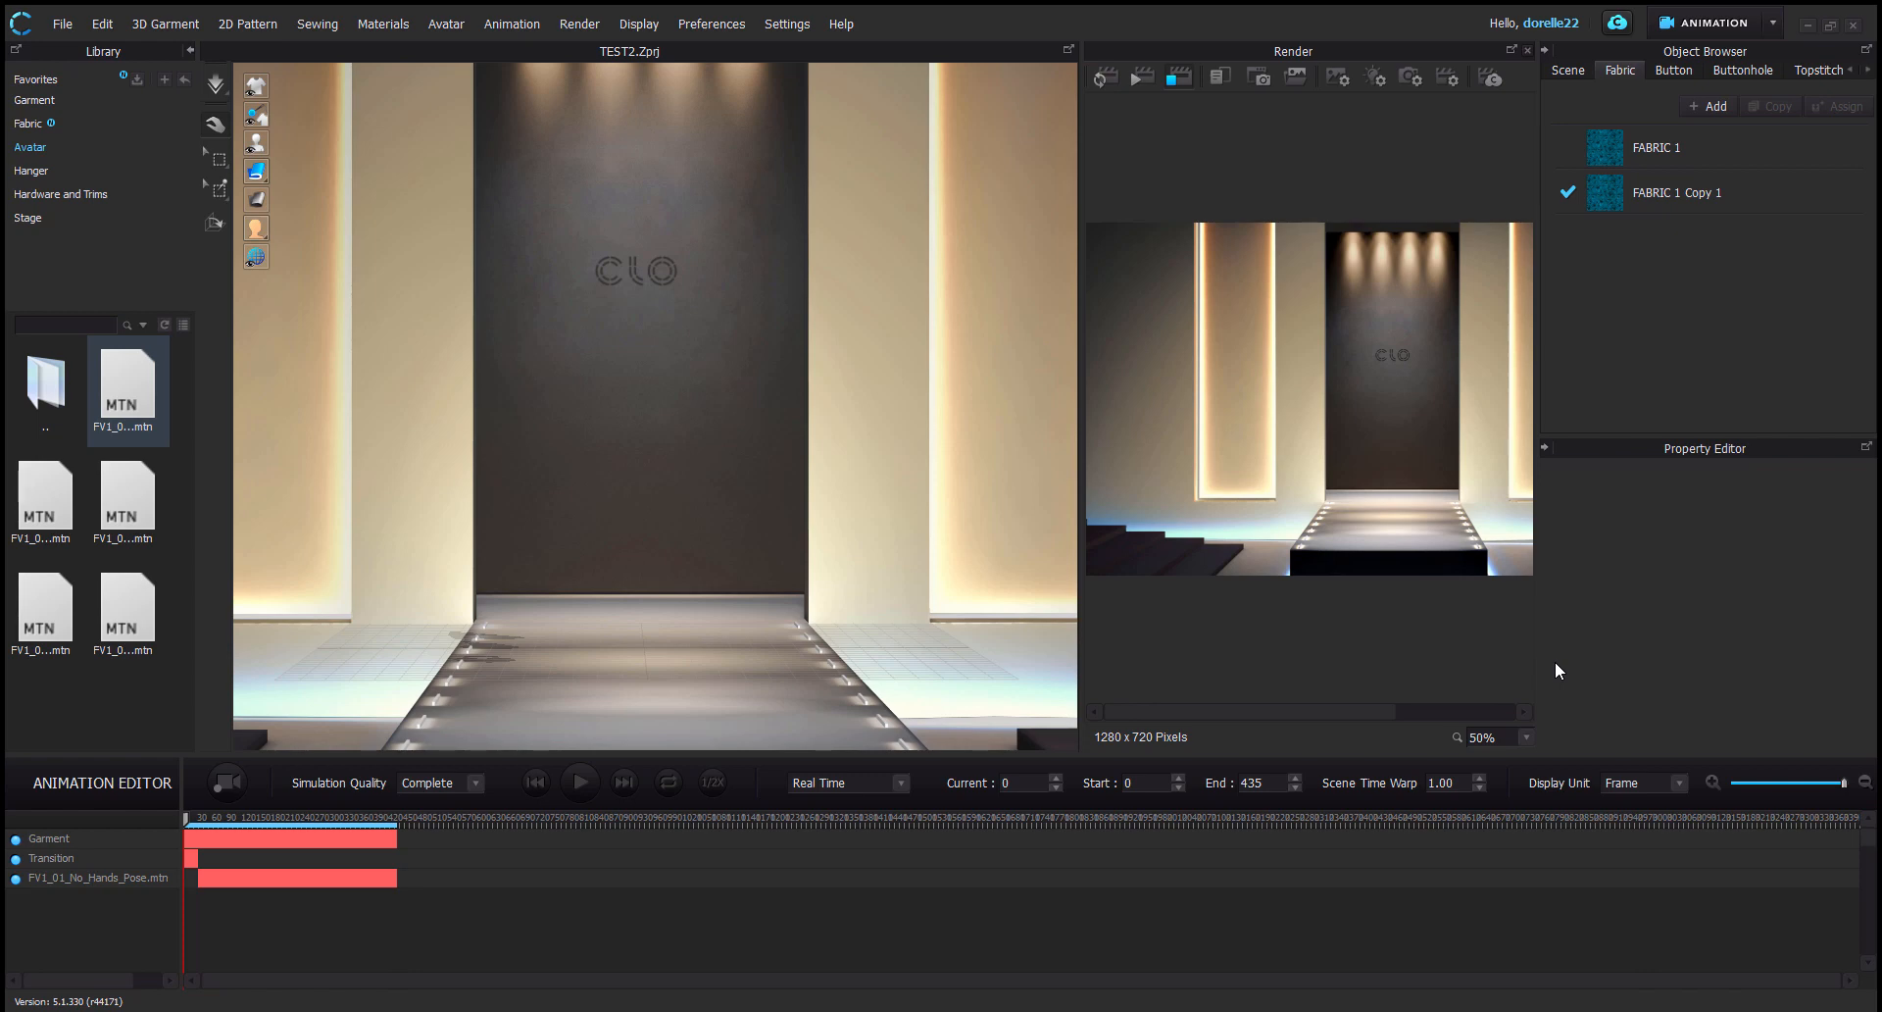
click(1525, 737)
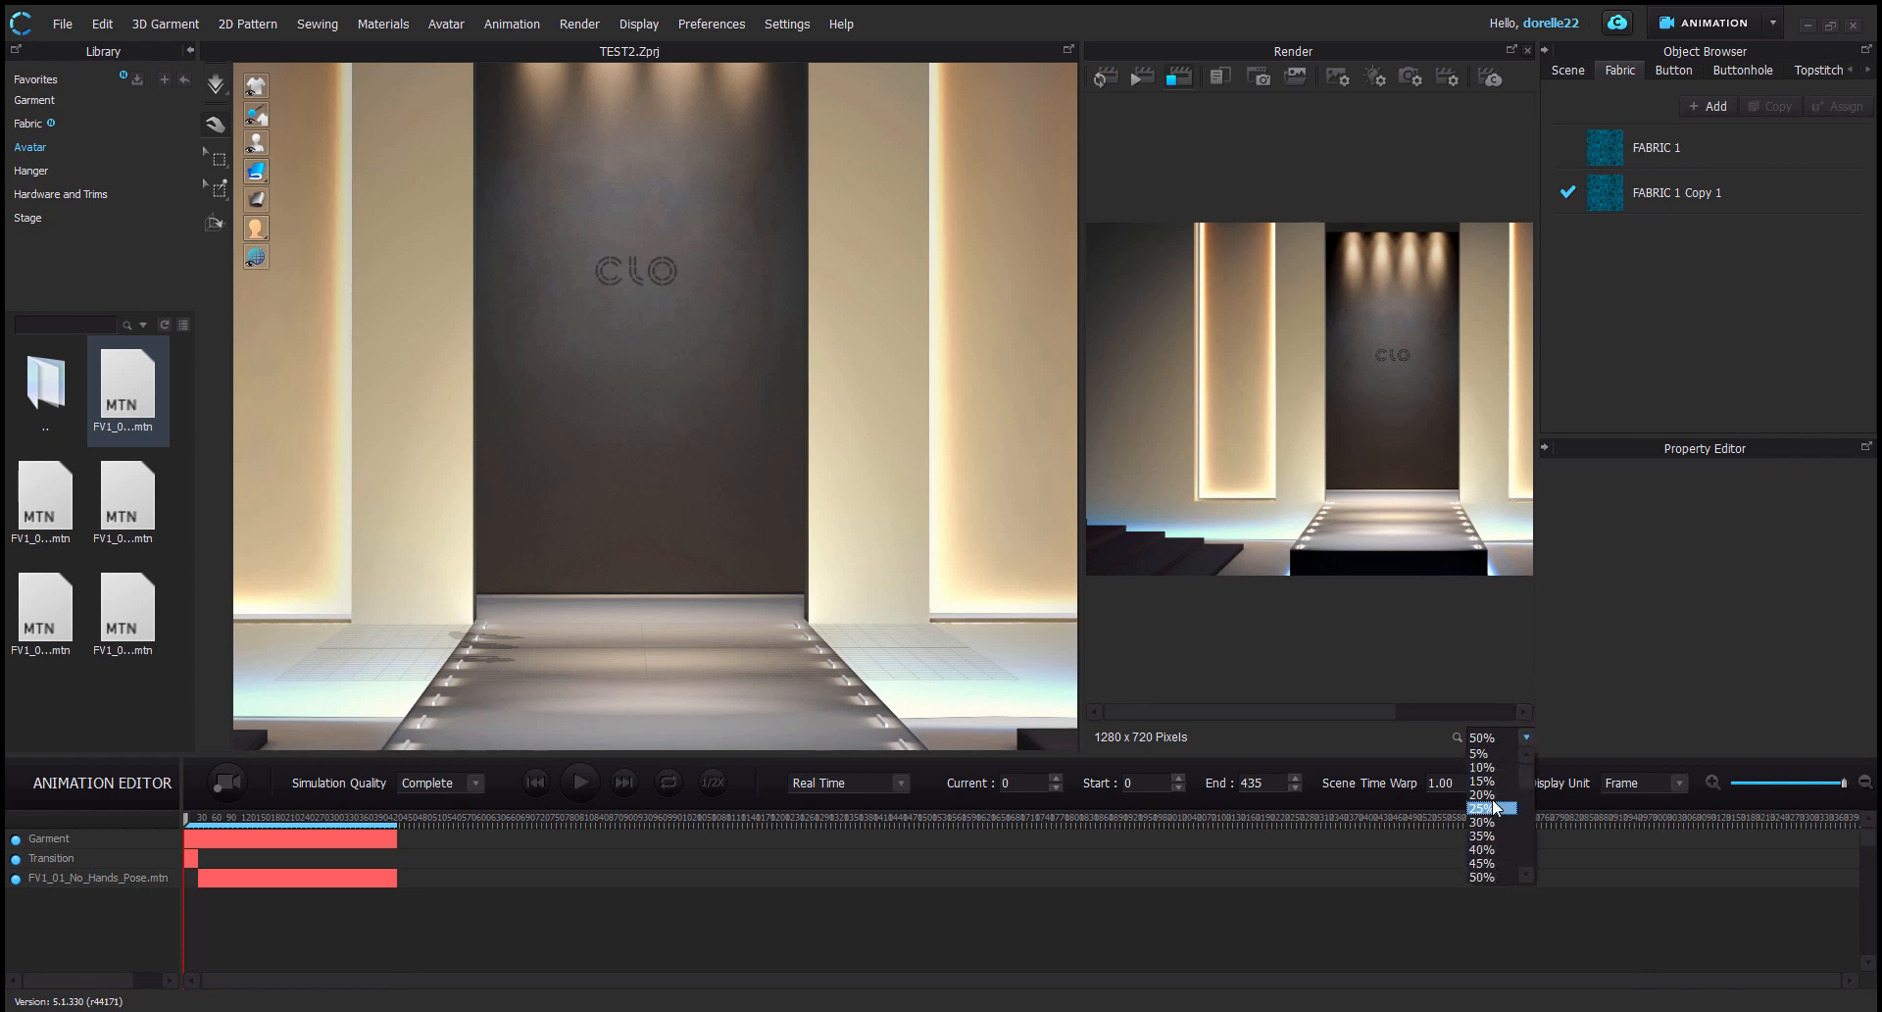
click(1490, 824)
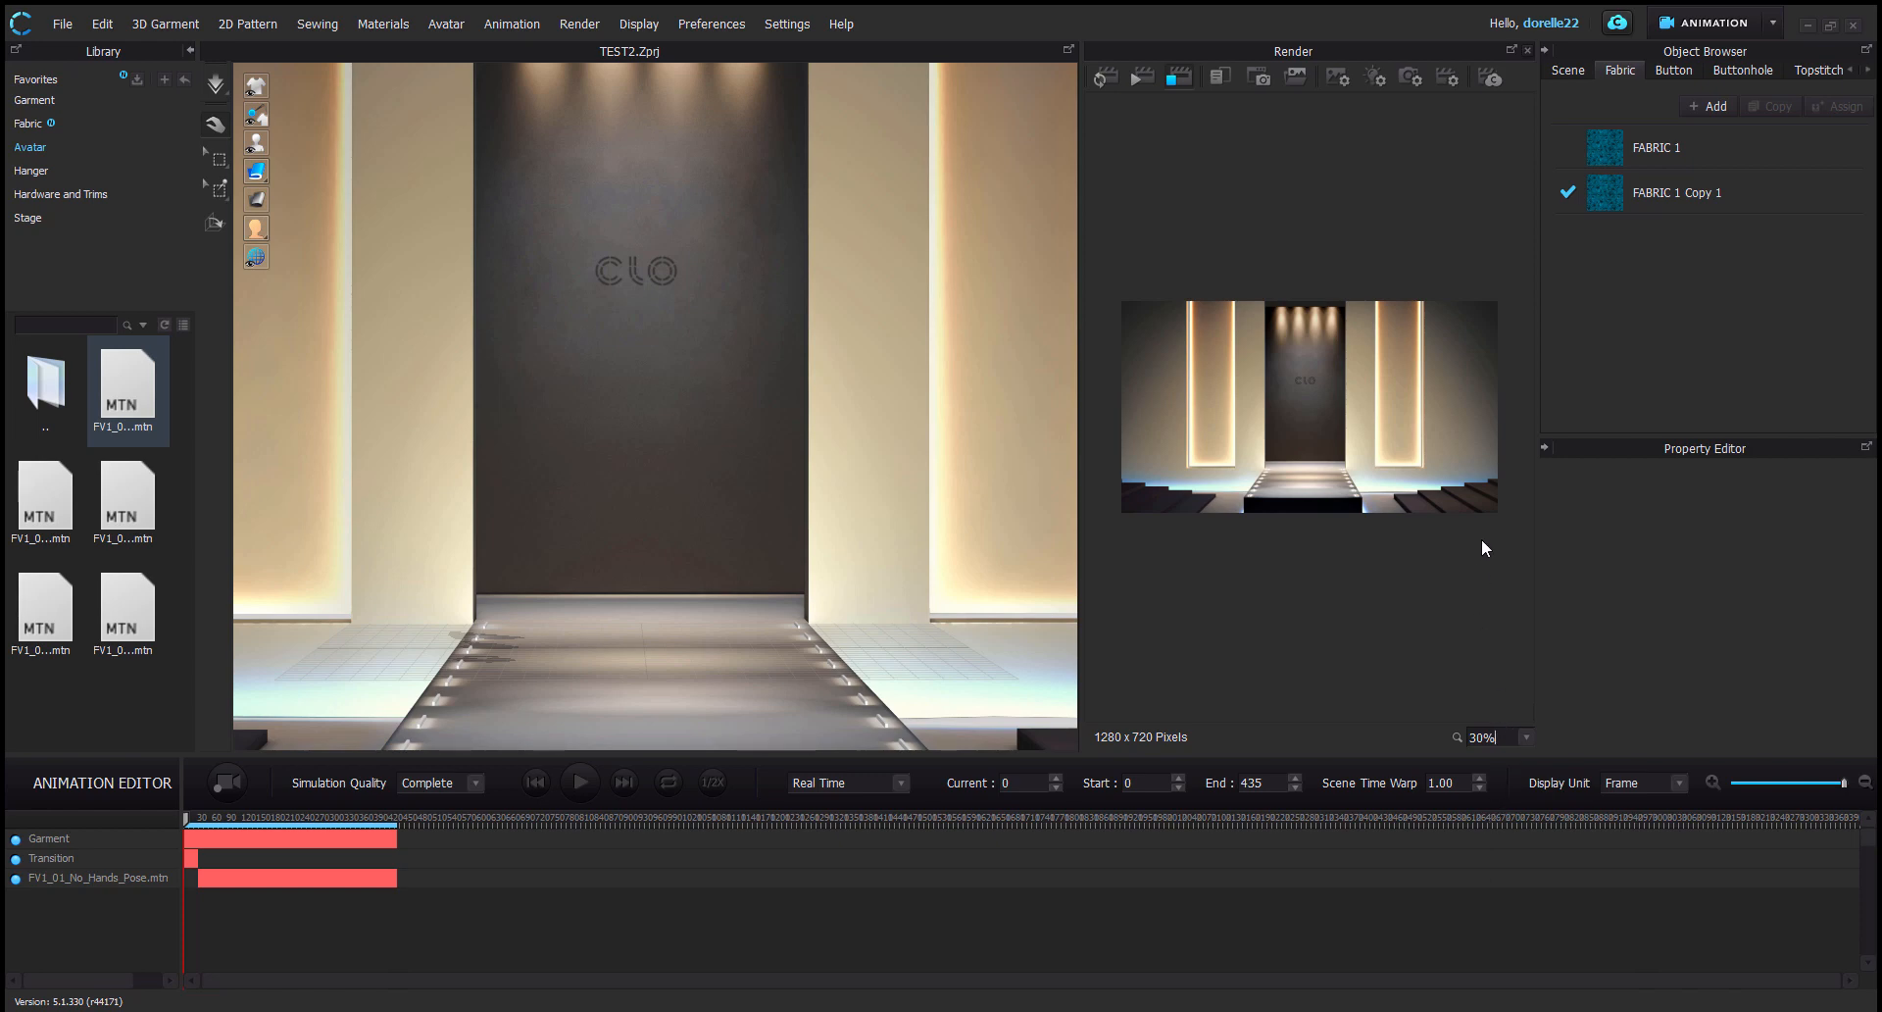
Set the render output to Animation with Save Video on and a 1280 x 720 image size, and widen the render view
click(1339, 79)
click(1841, 499)
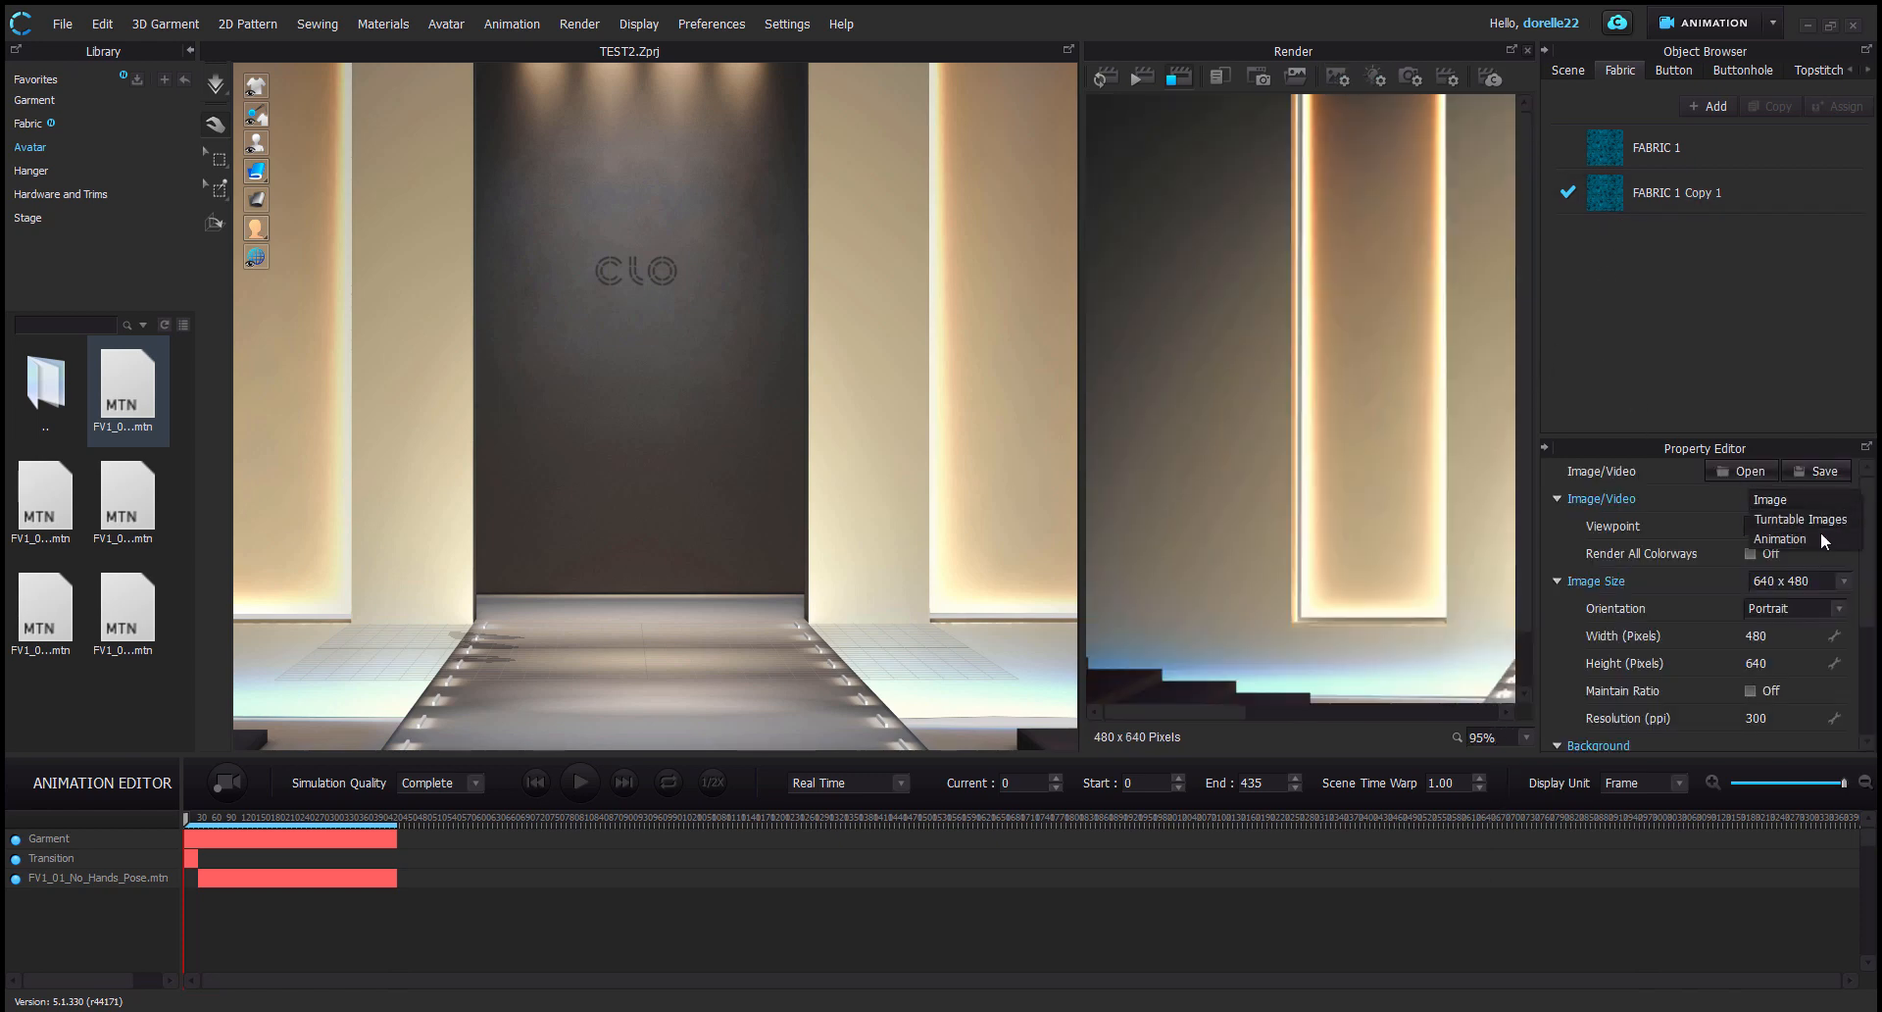
click(1804, 538)
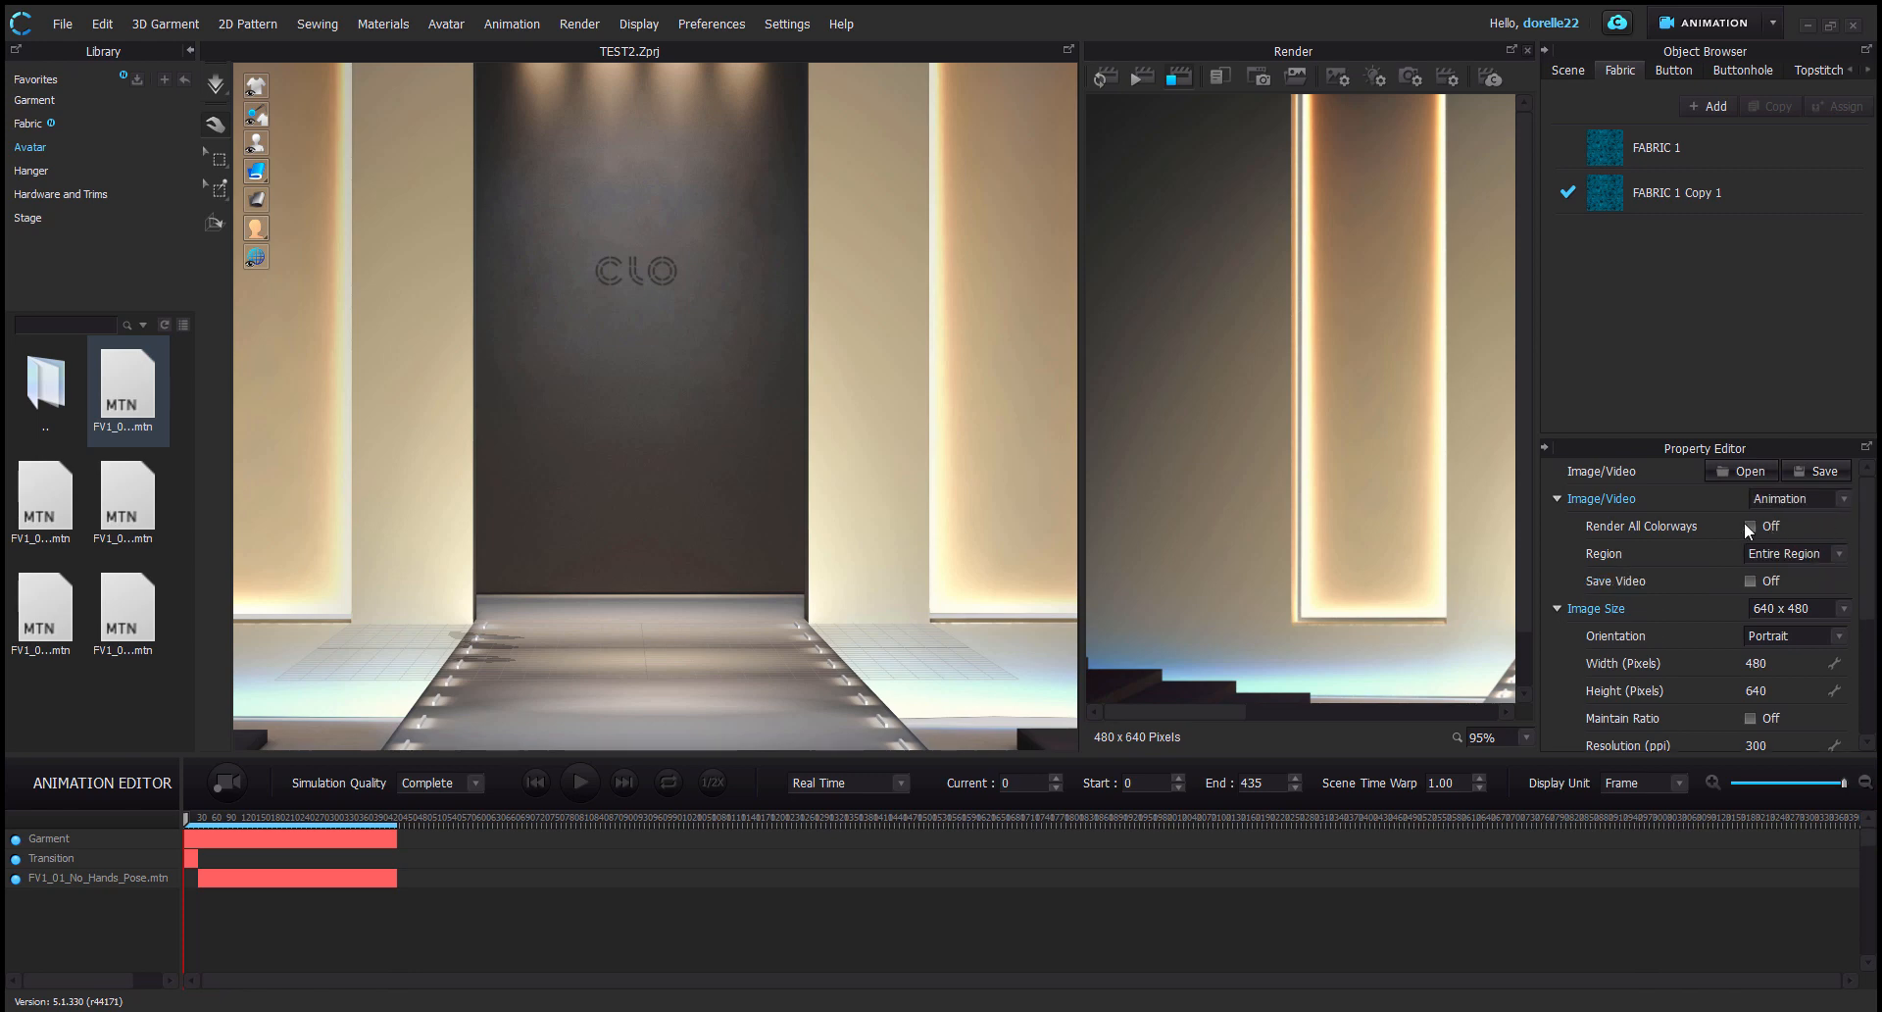
click(1750, 581)
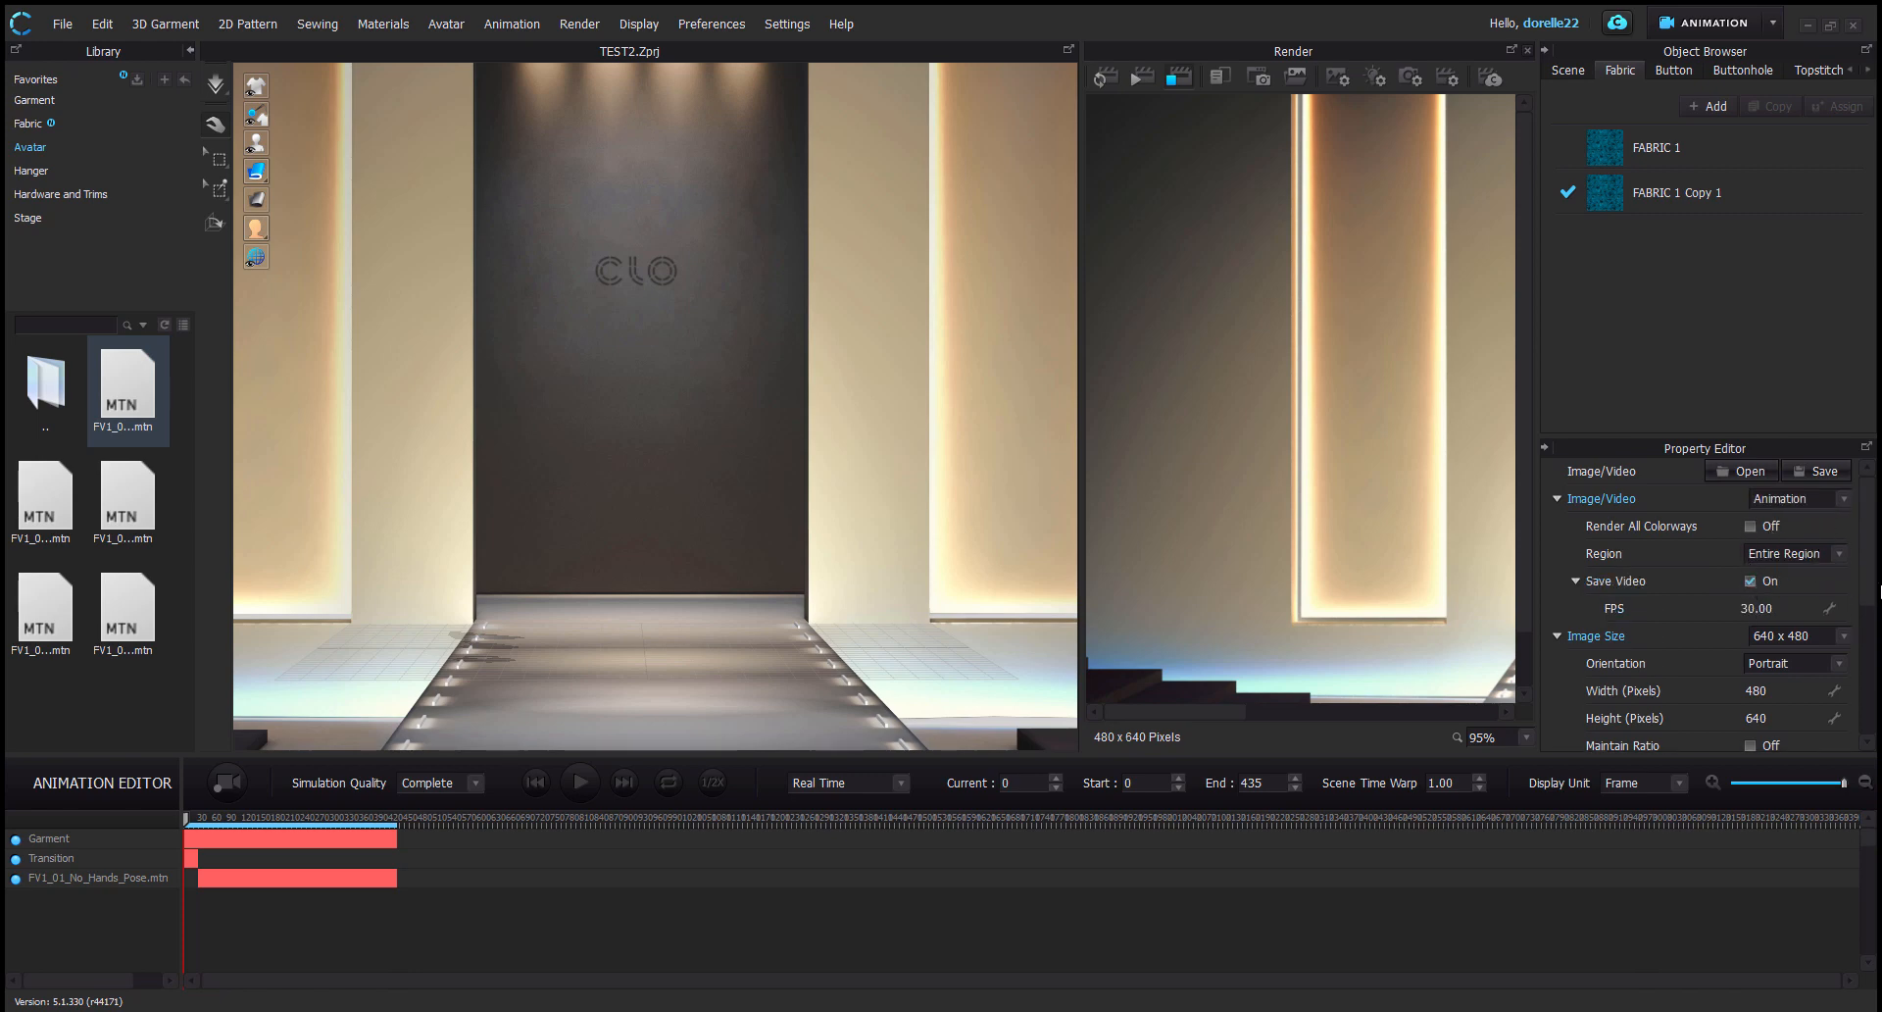
click(1829, 636)
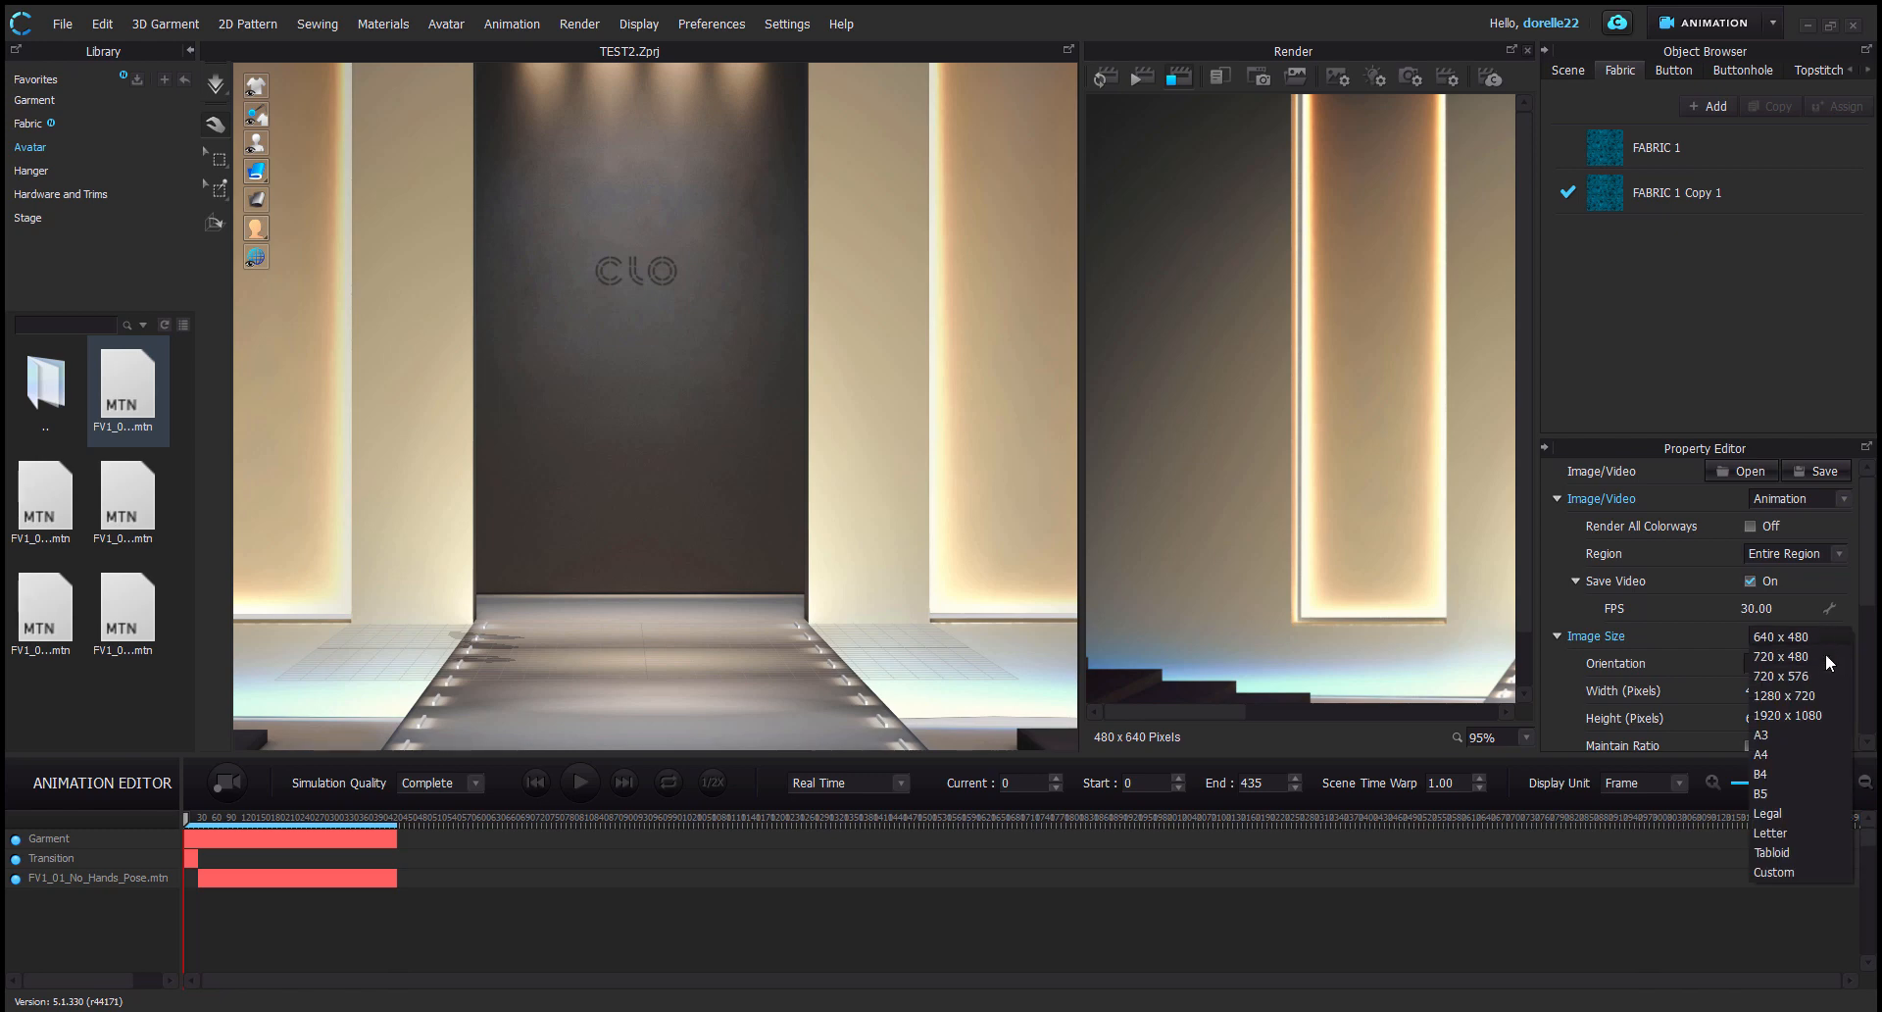
click(1802, 697)
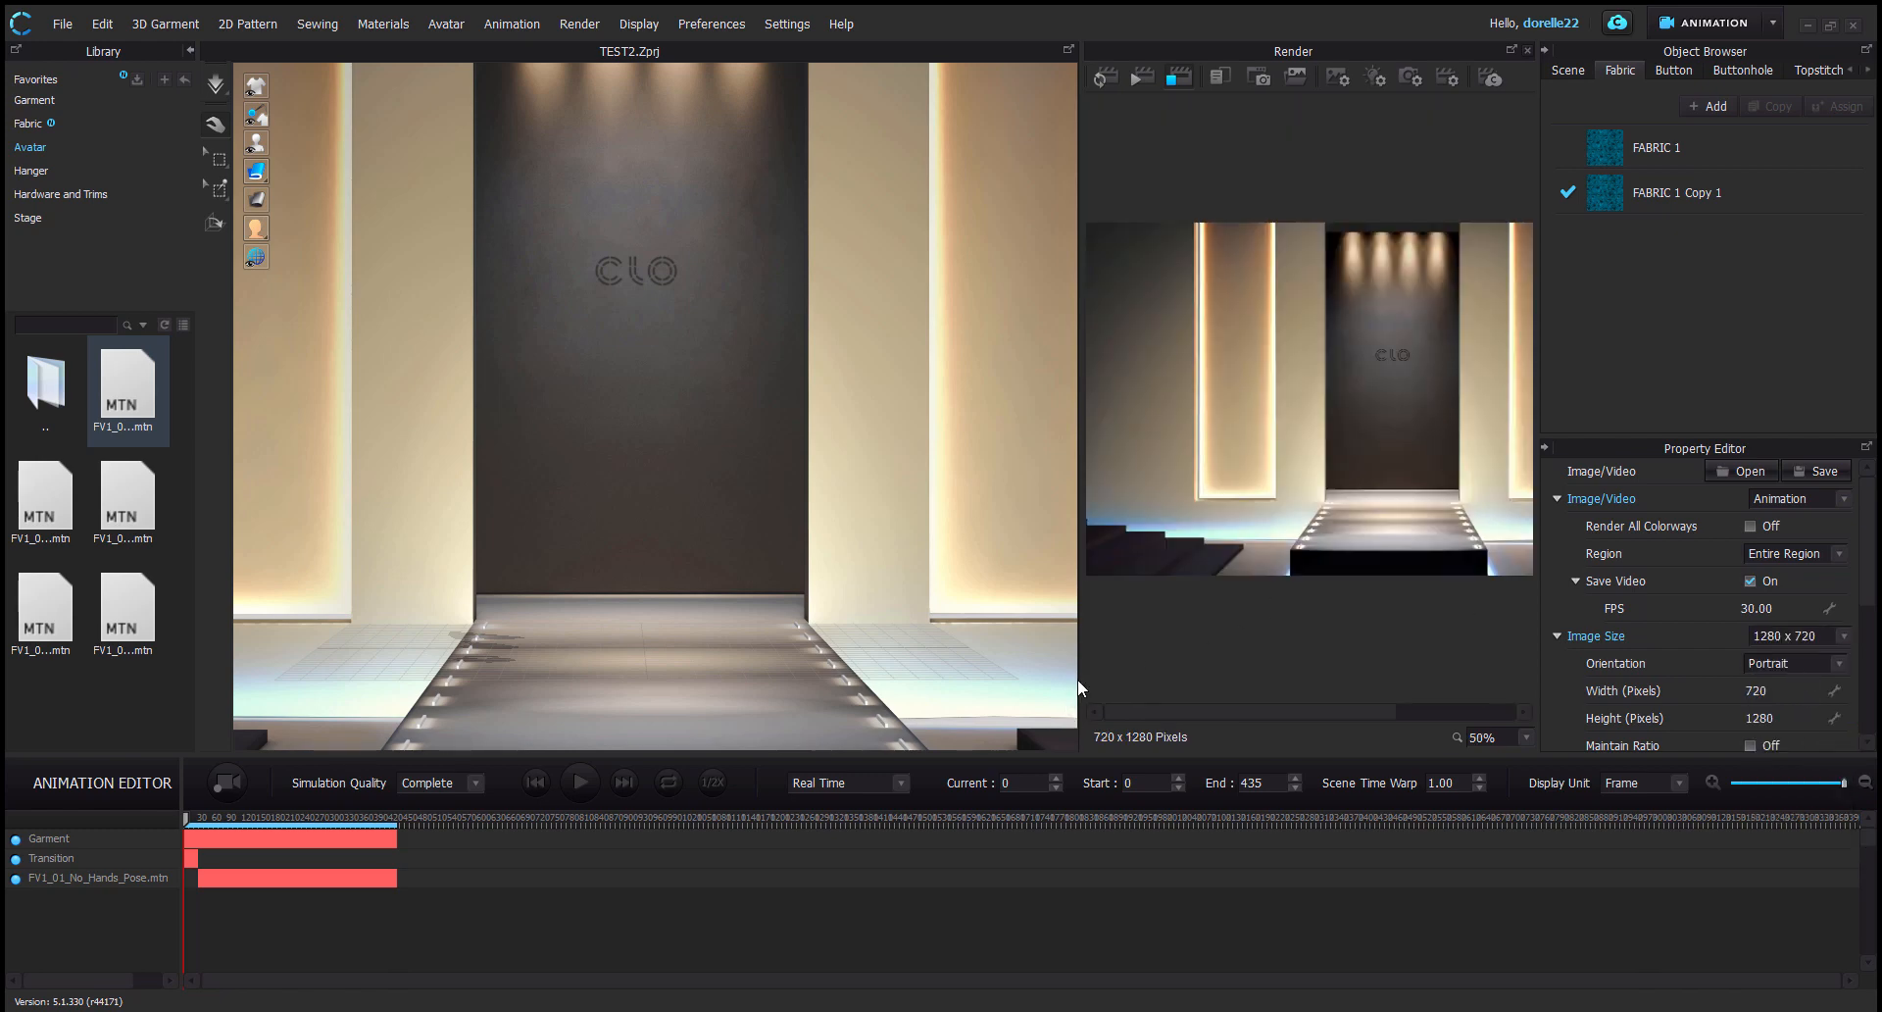
drag(1078, 678, 880, 661)
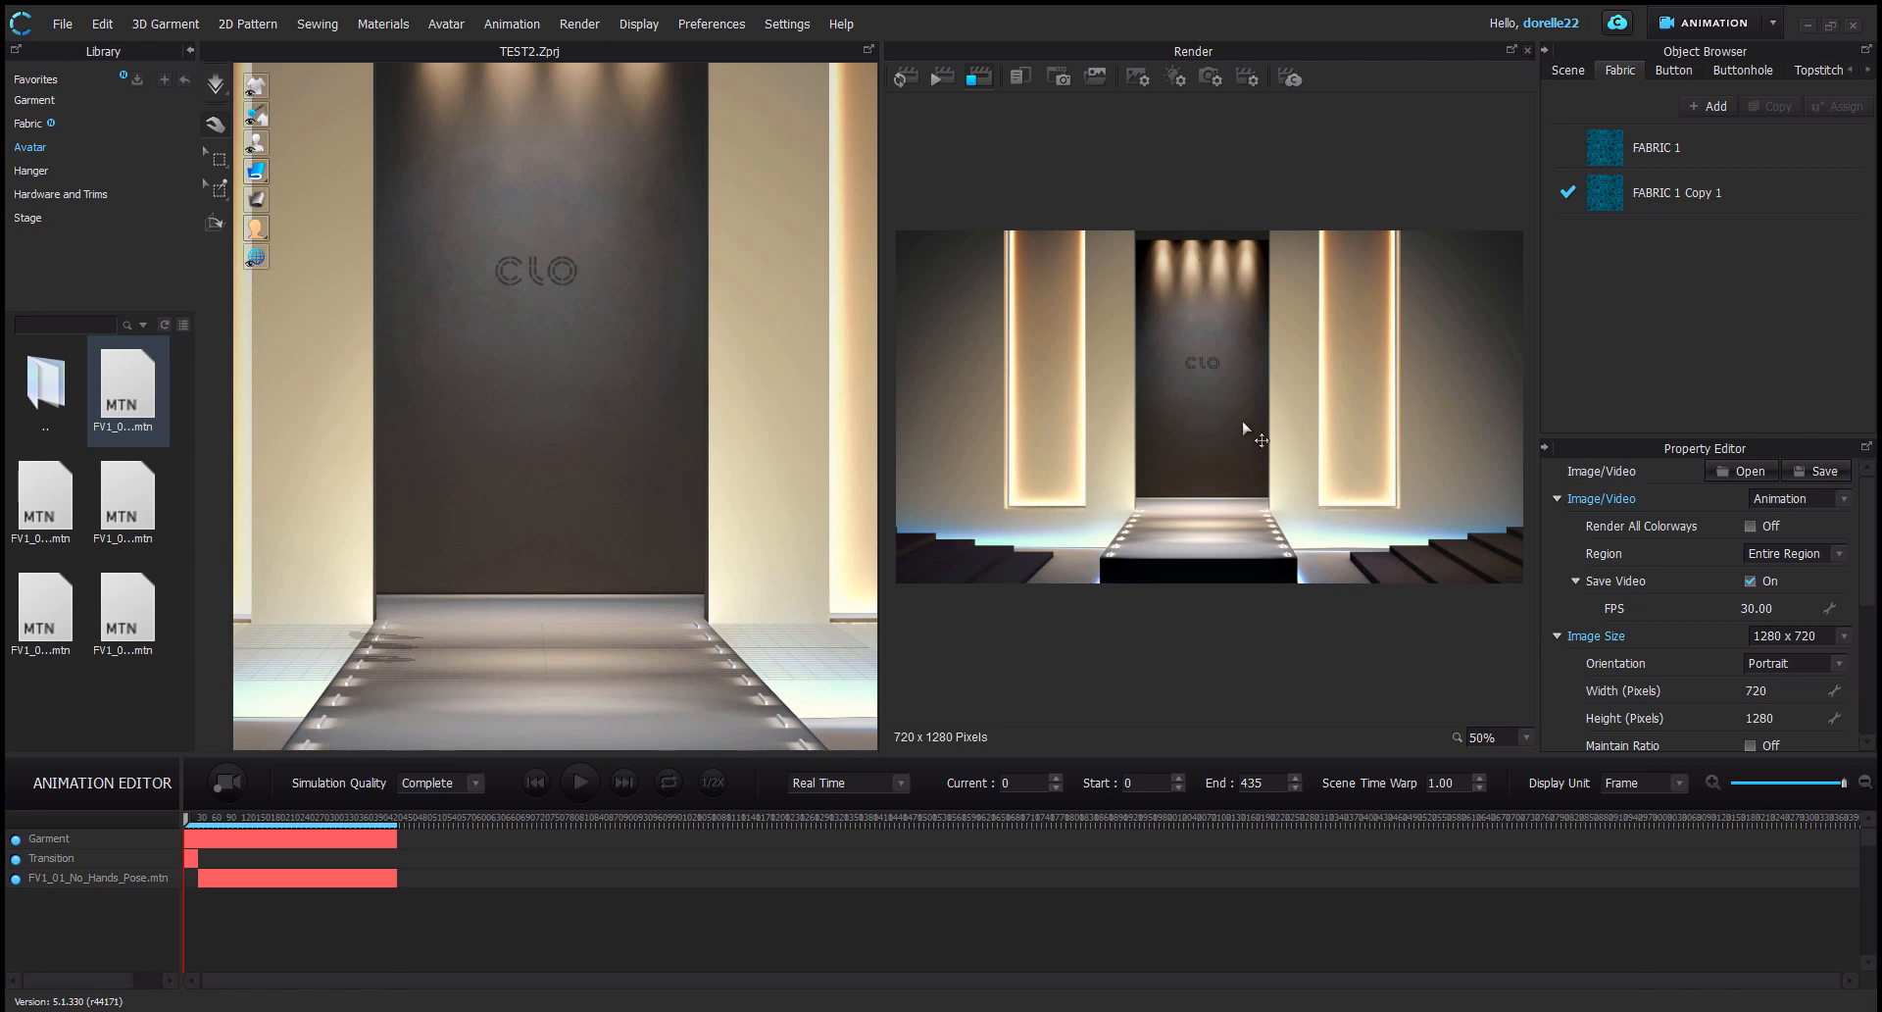
Set the render resolution to 1000 ppi
scroll(1791, 692, down, 3)
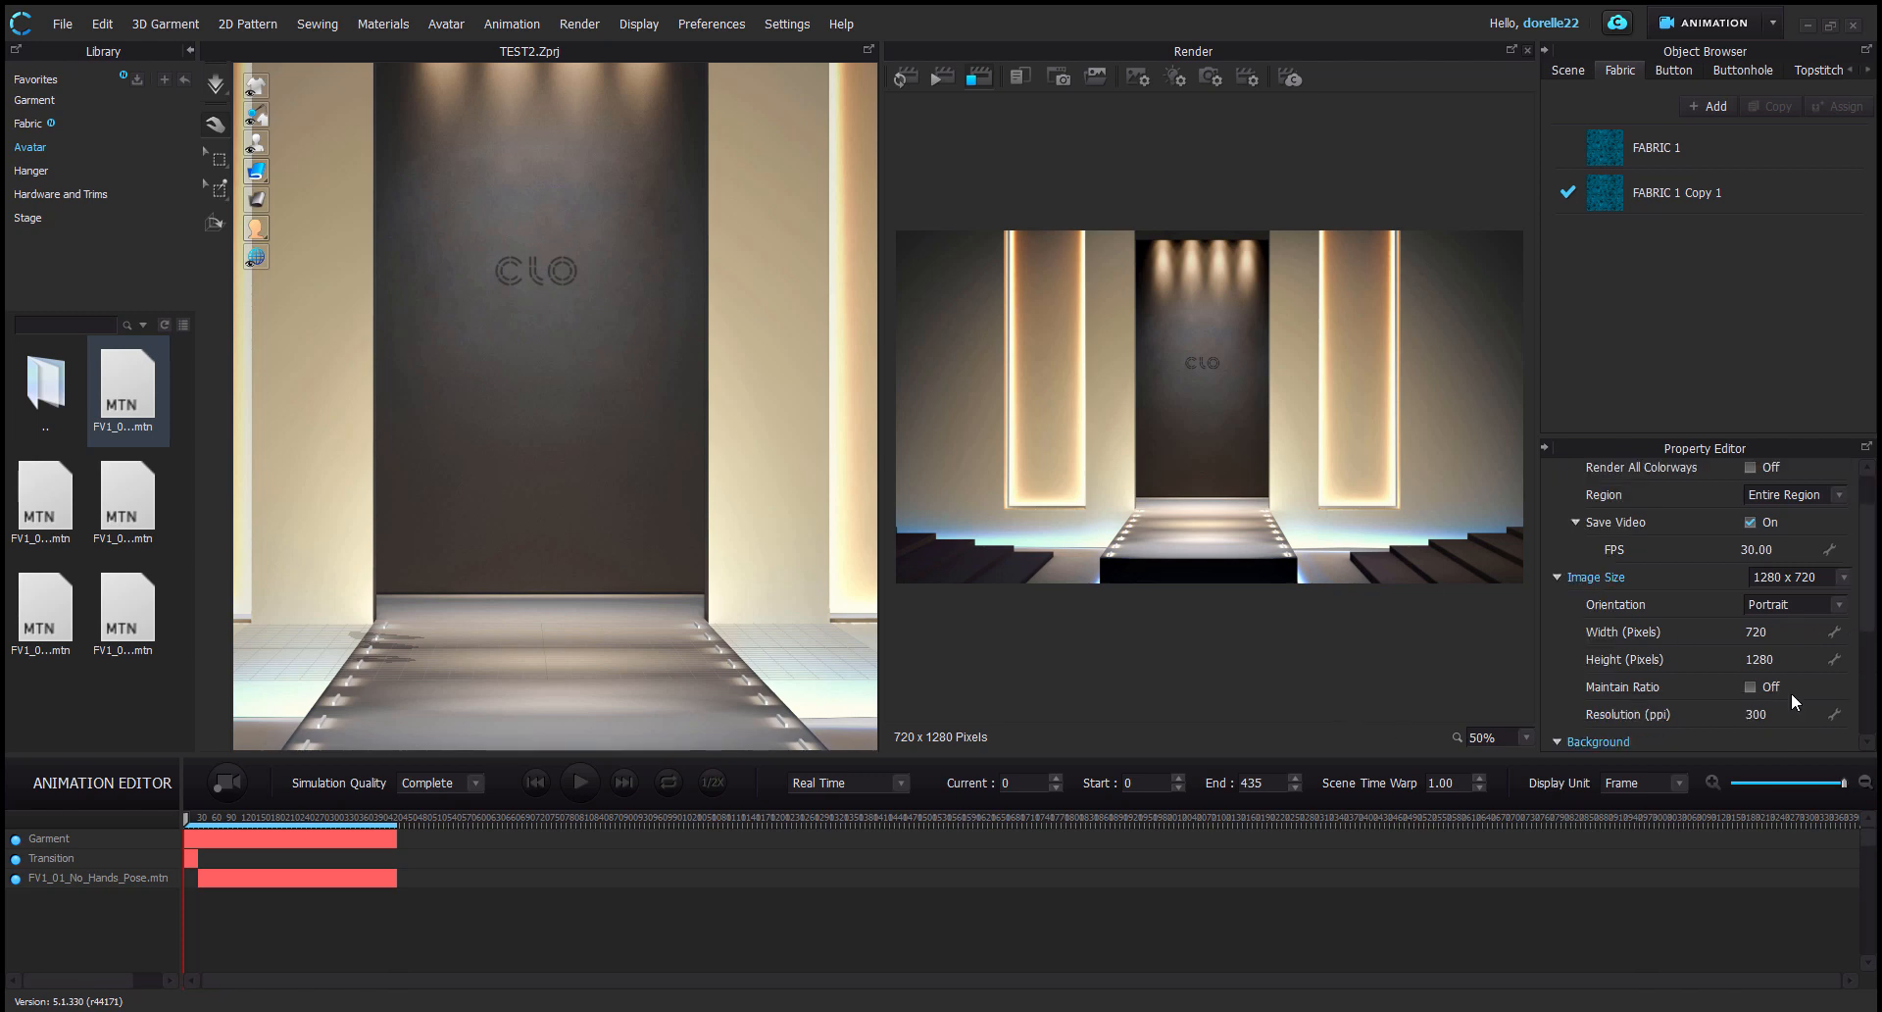
click(1791, 651)
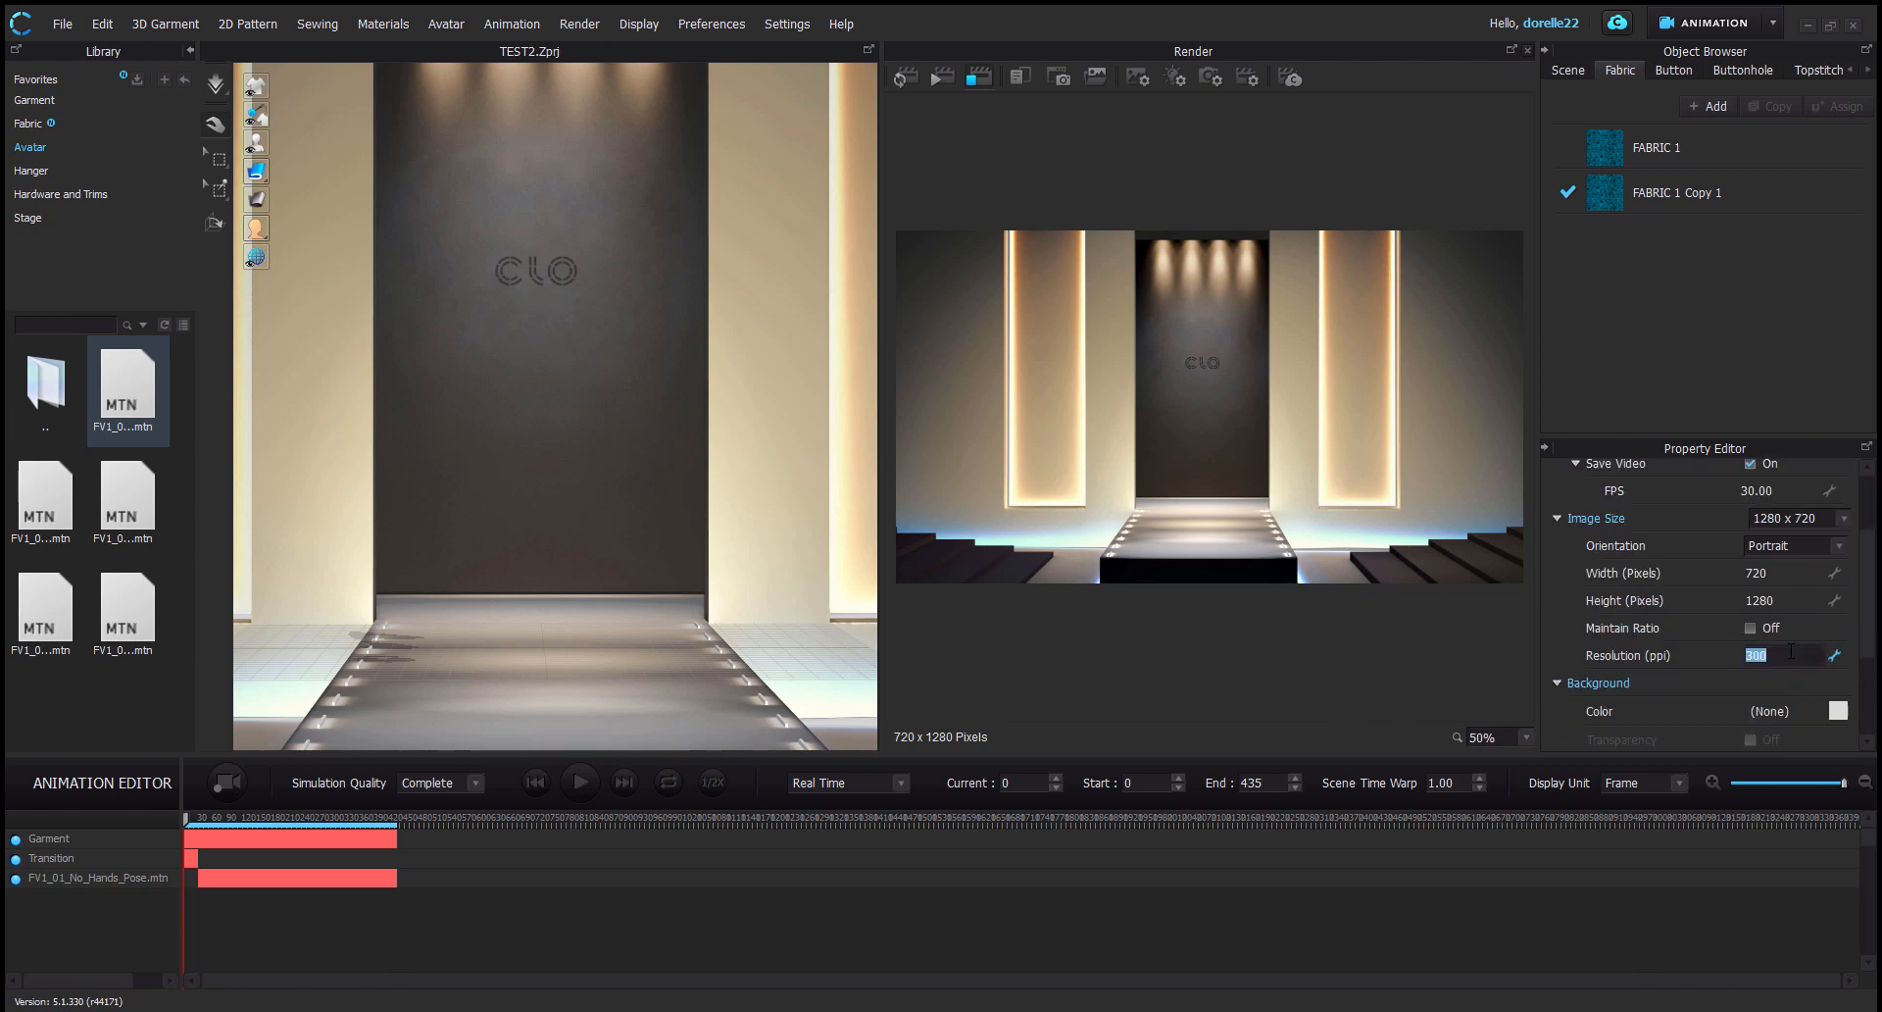
text(1000)
Add the suffix _3 to the custom file name of the rendered animation
scroll(1732, 677, down, 3)
scroll(1732, 673, down, 1)
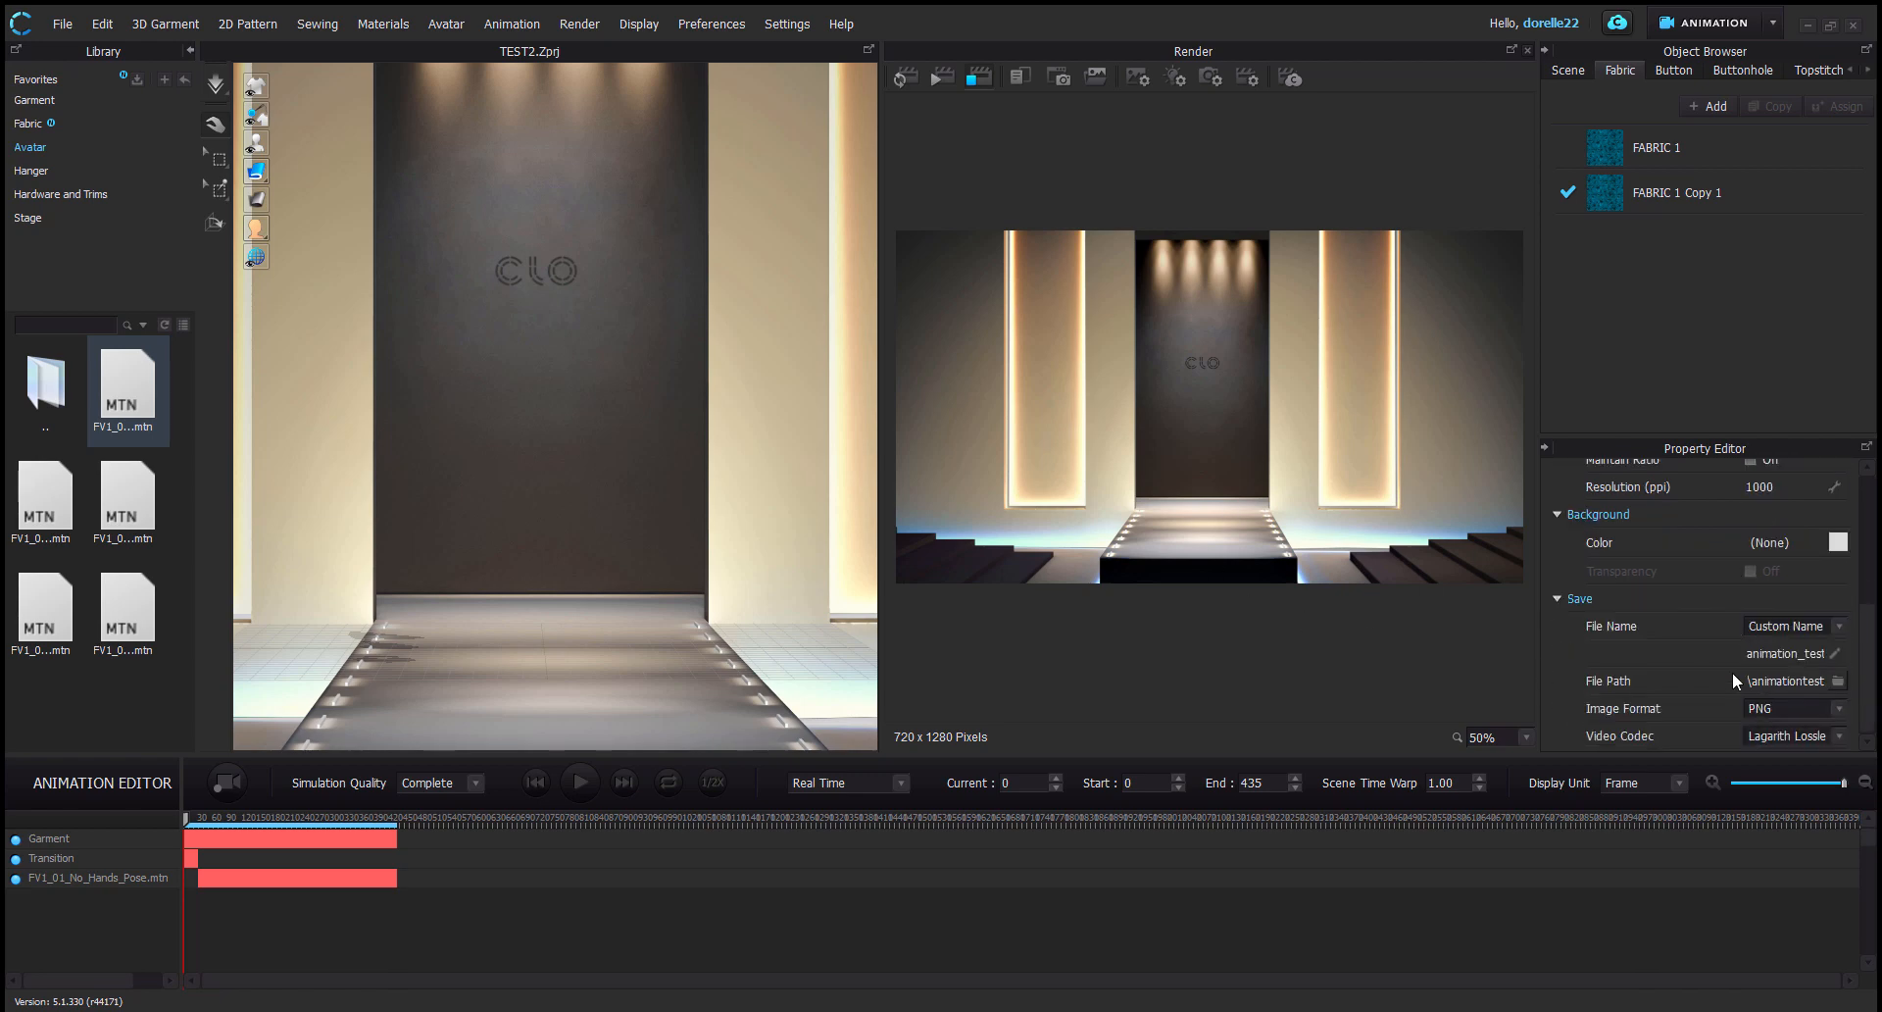
click(1826, 655)
text(_2)
key(BackSpace)
text(3)
key(Return)
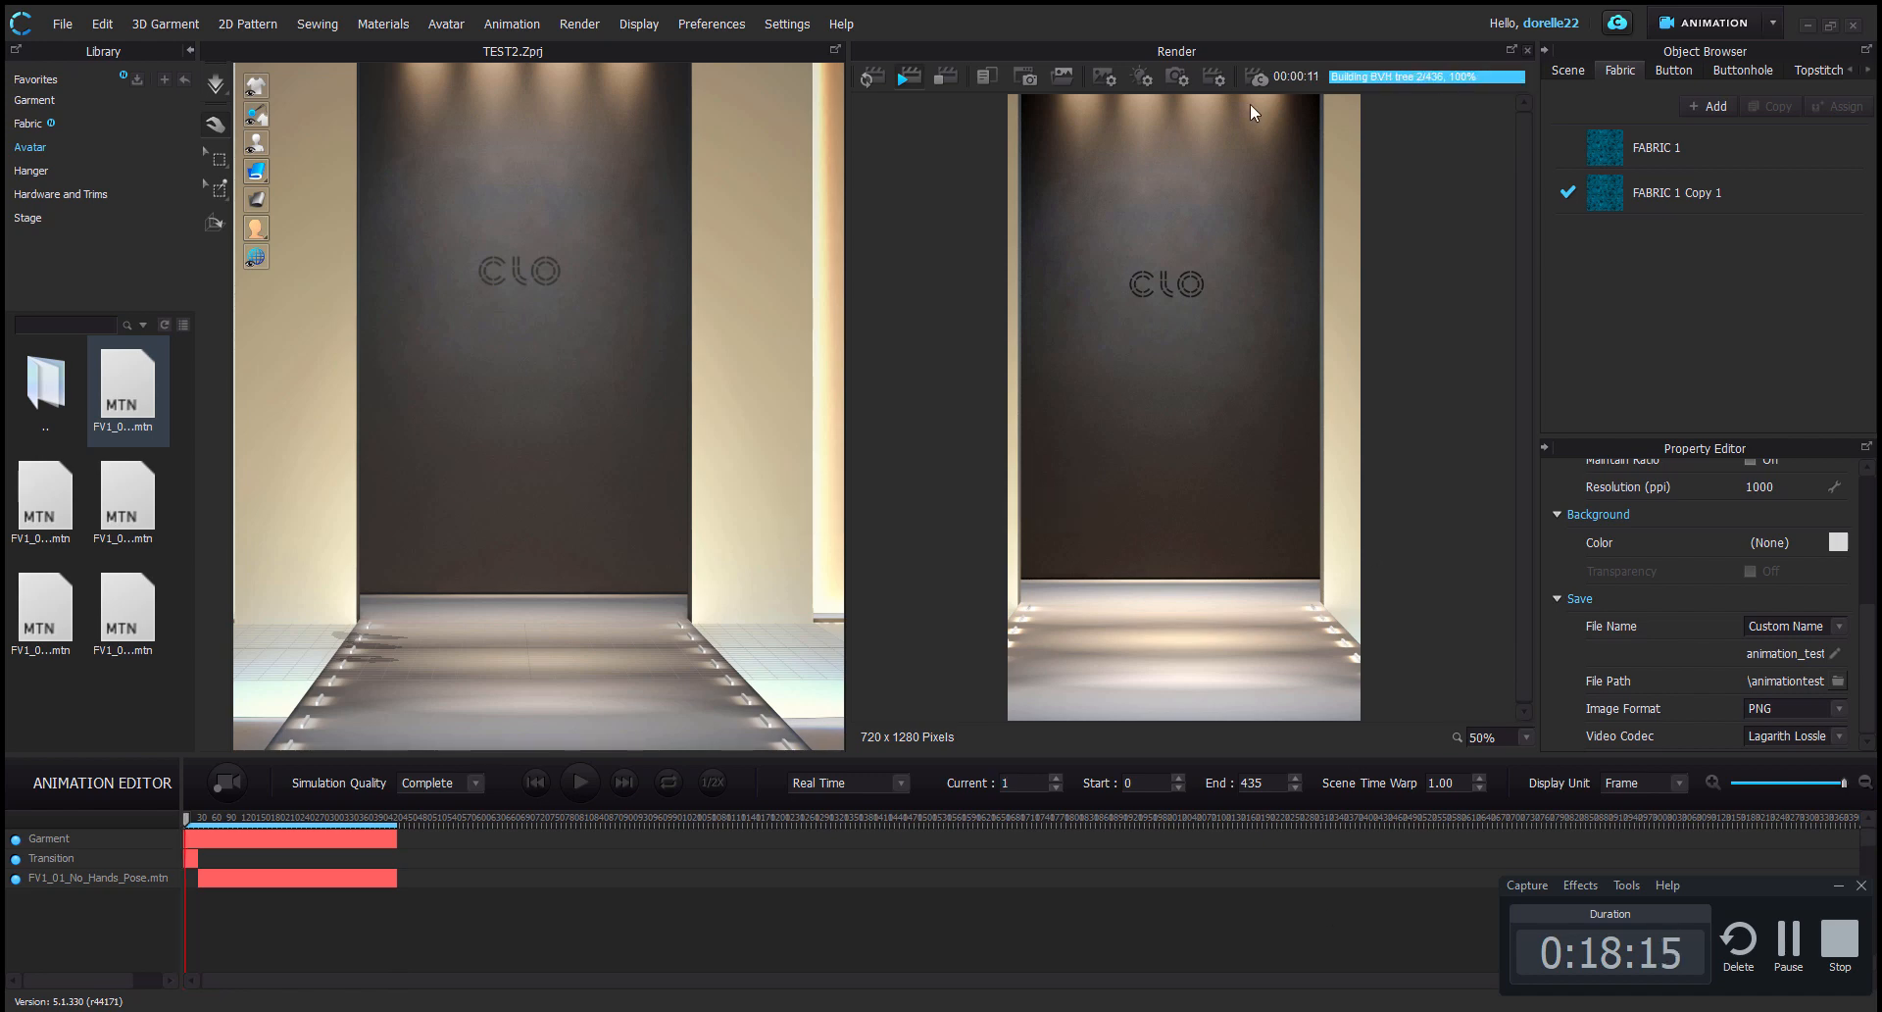
Stop the running animation render and start an interactive render of the stage
click(945, 79)
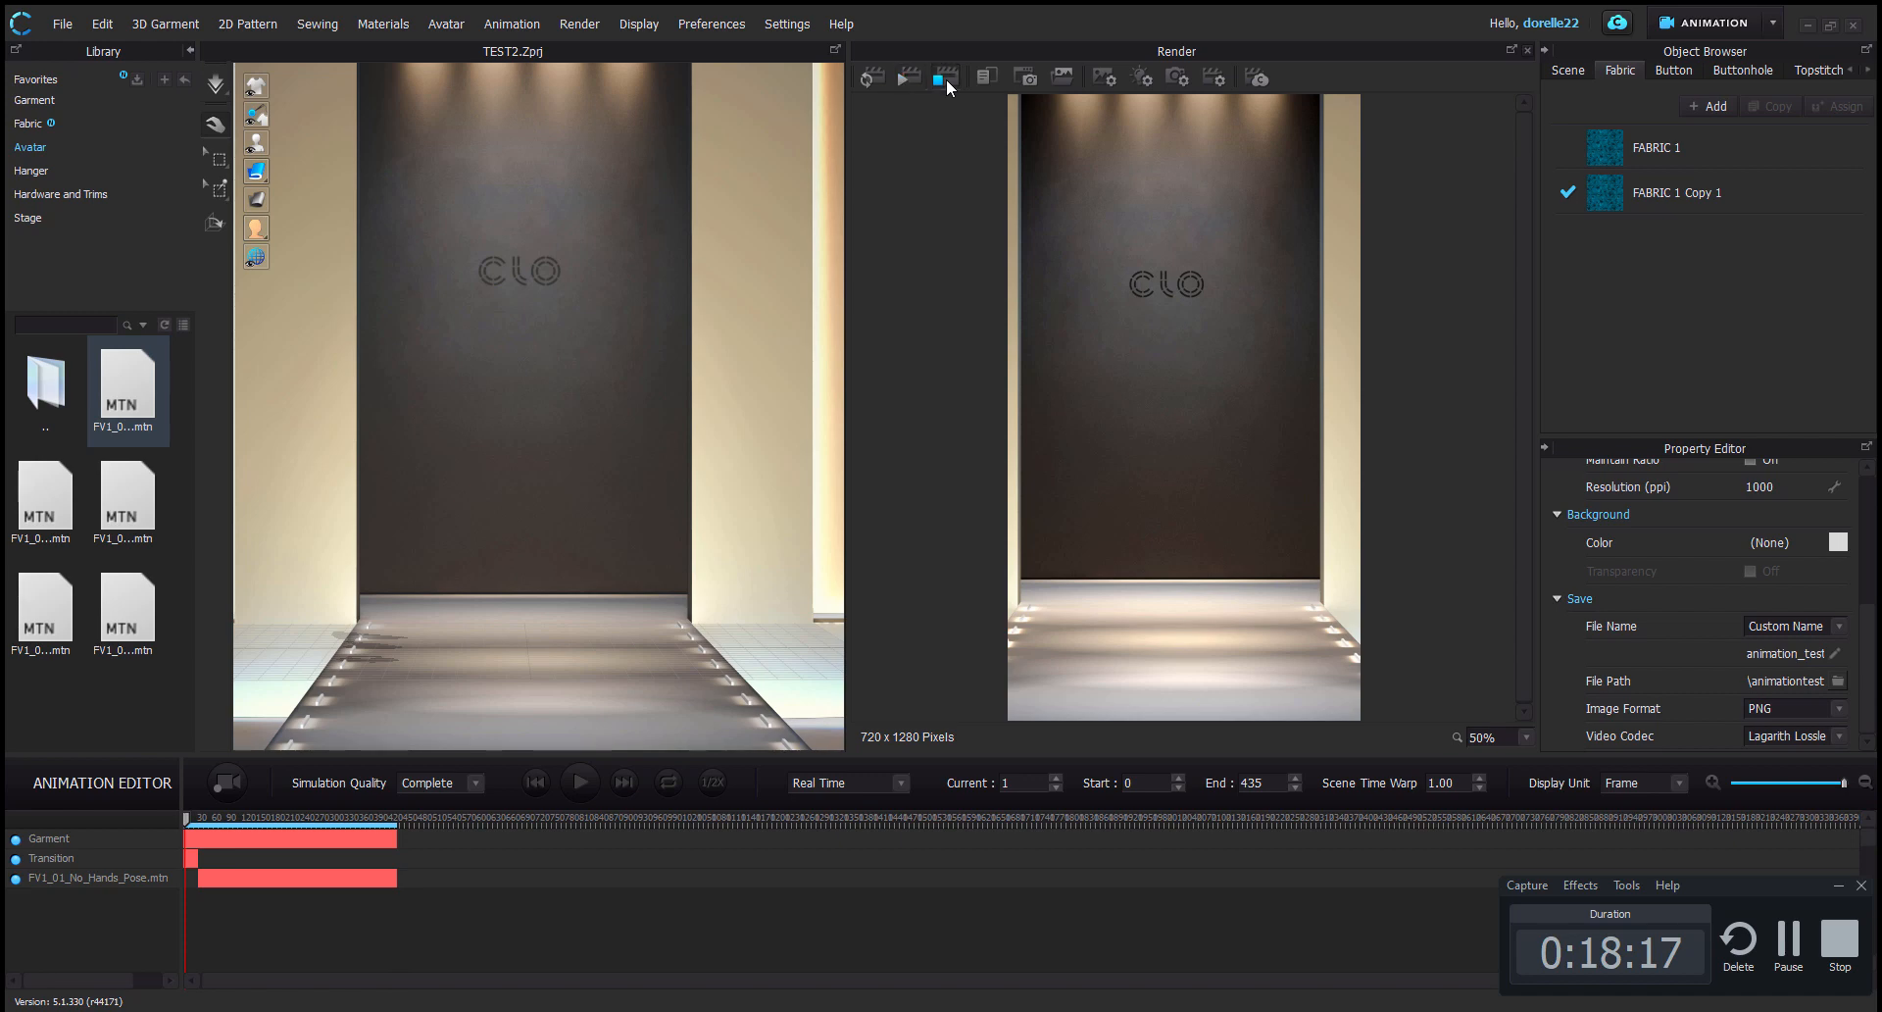
click(871, 78)
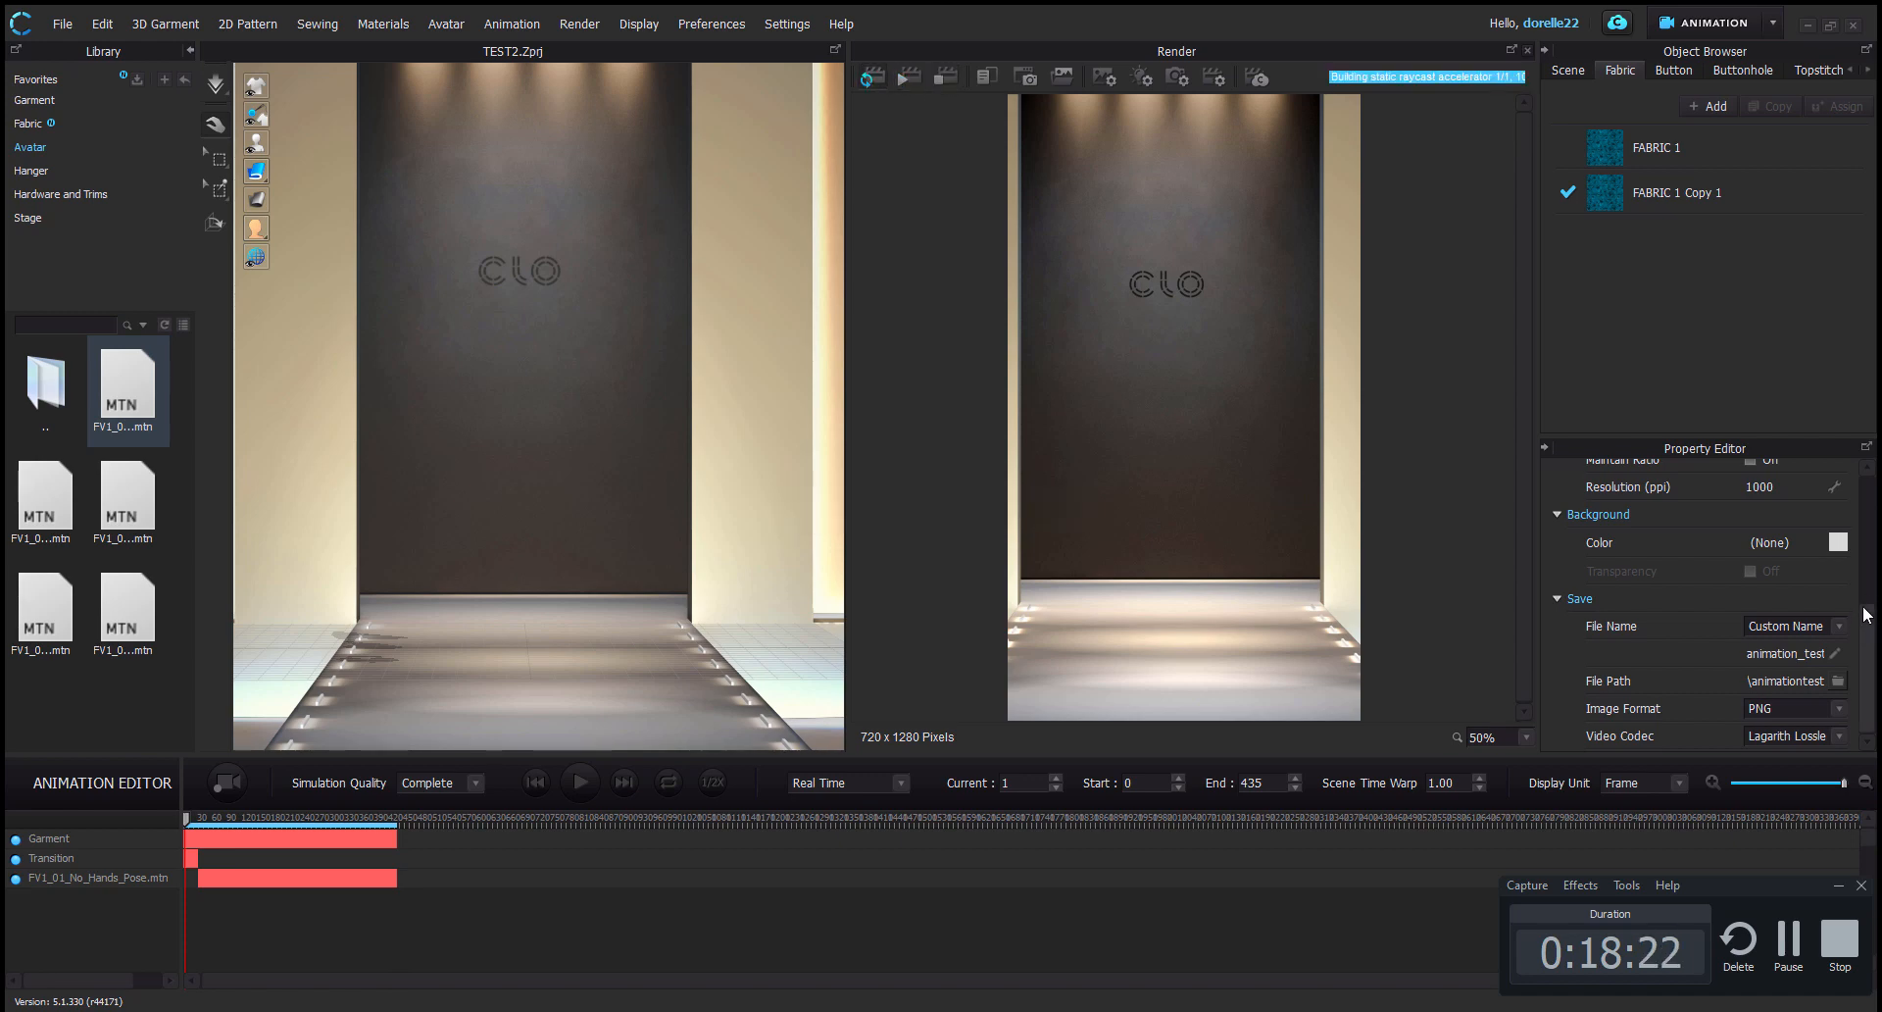
Set the image orientation of the animation render to Landscape
scroll(1872, 585, up, 5)
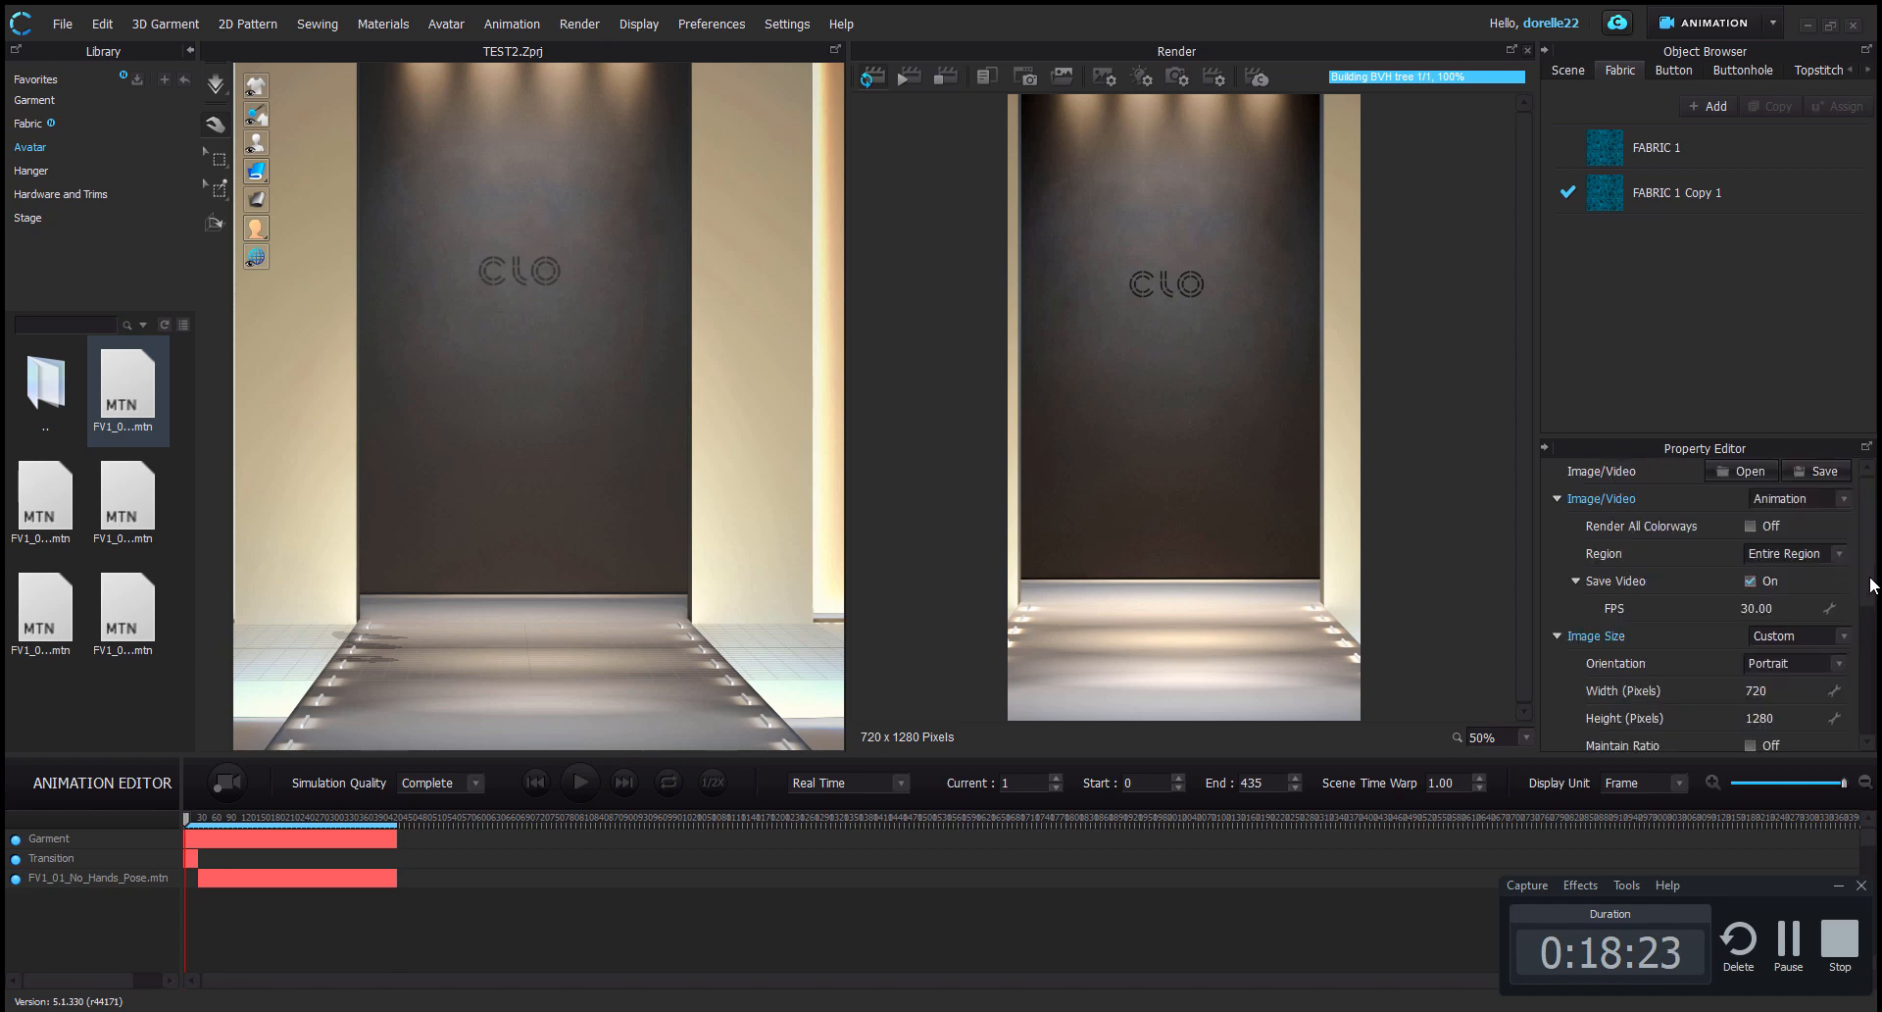
click(1839, 662)
click(1809, 680)
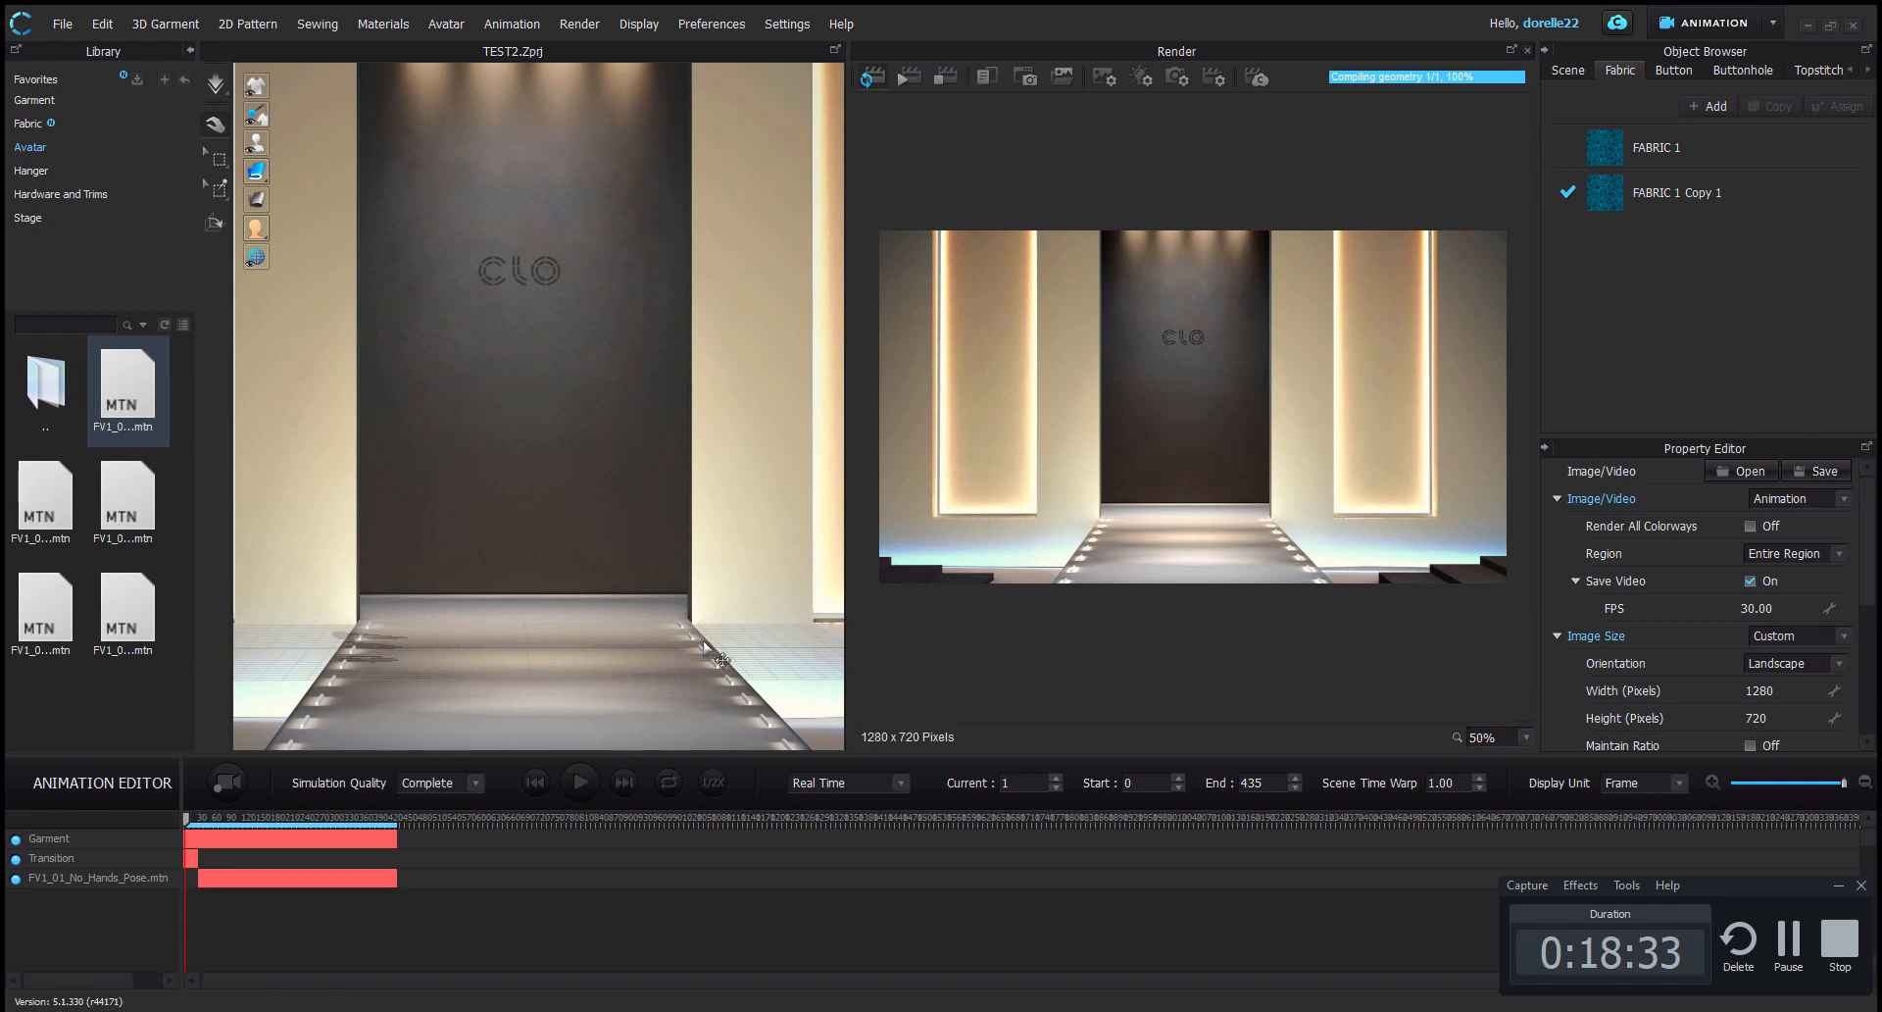
Reframe the stage view so the runway and the CLO backdrop sit centred in the landscape render
scroll(721, 659, down, 1)
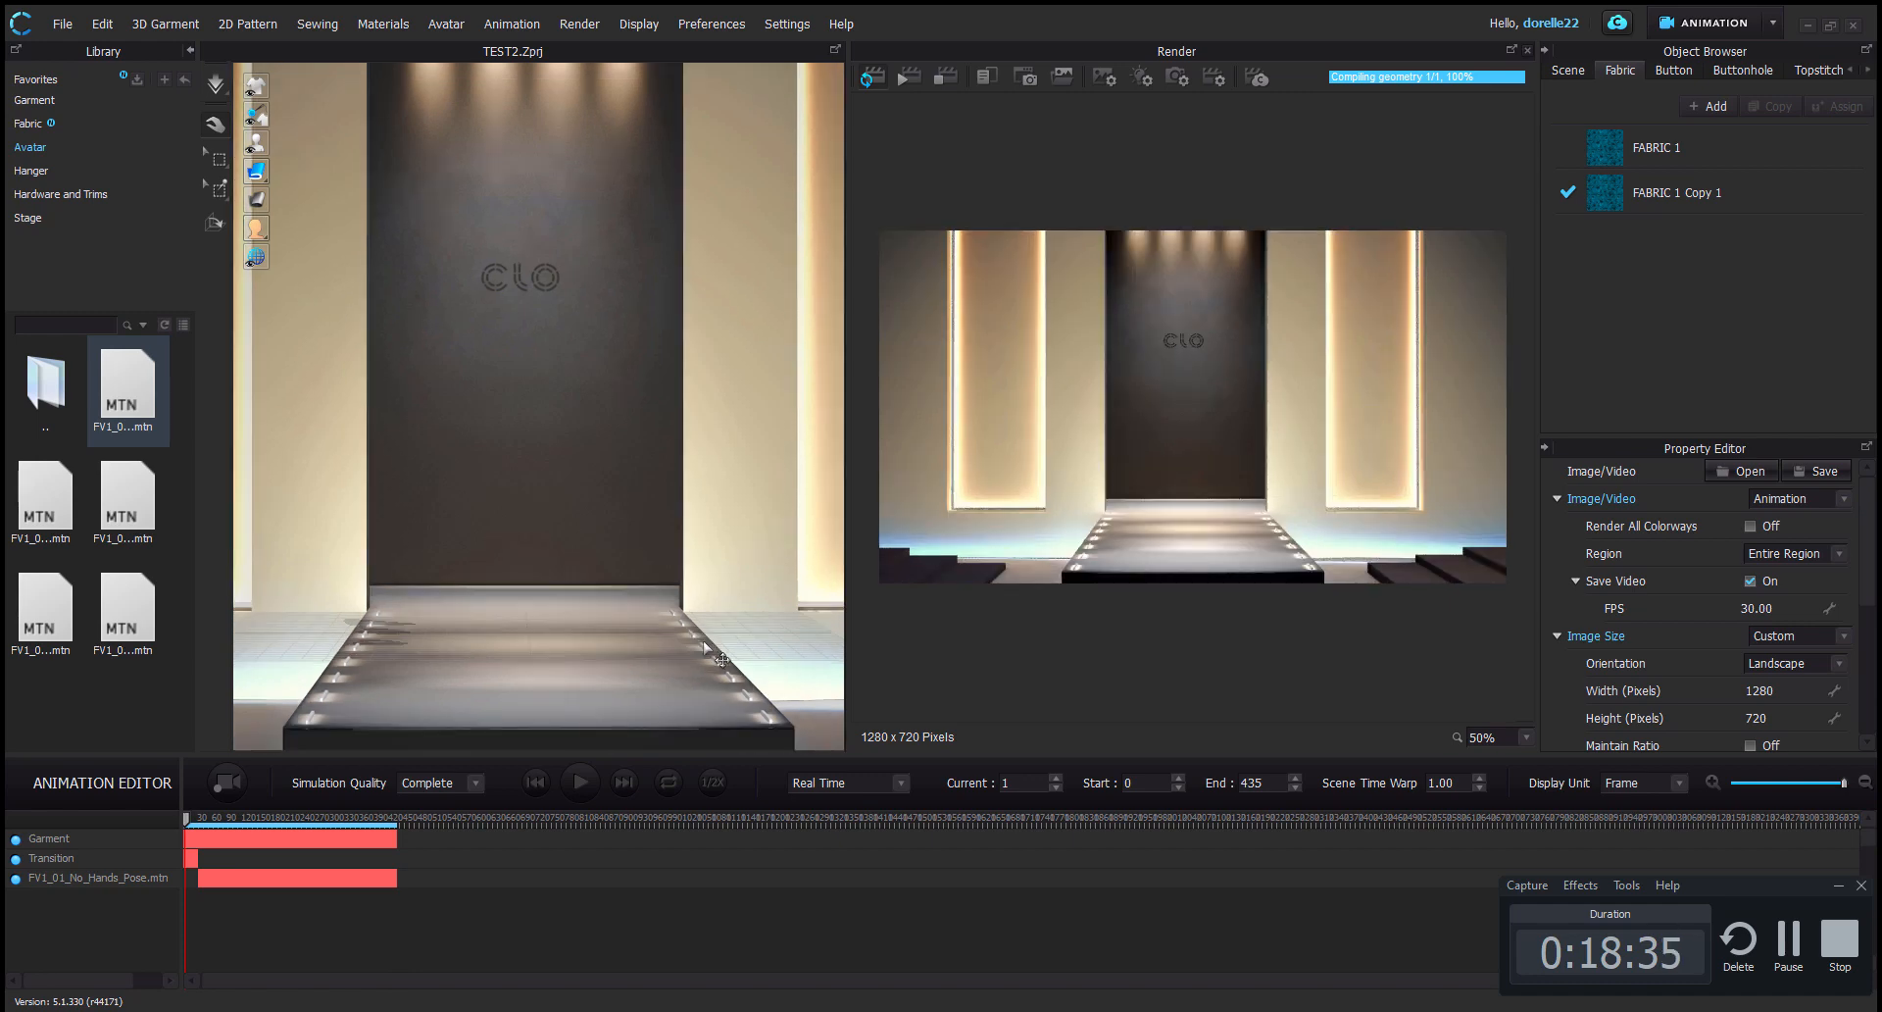
scroll(711, 654, up, 1)
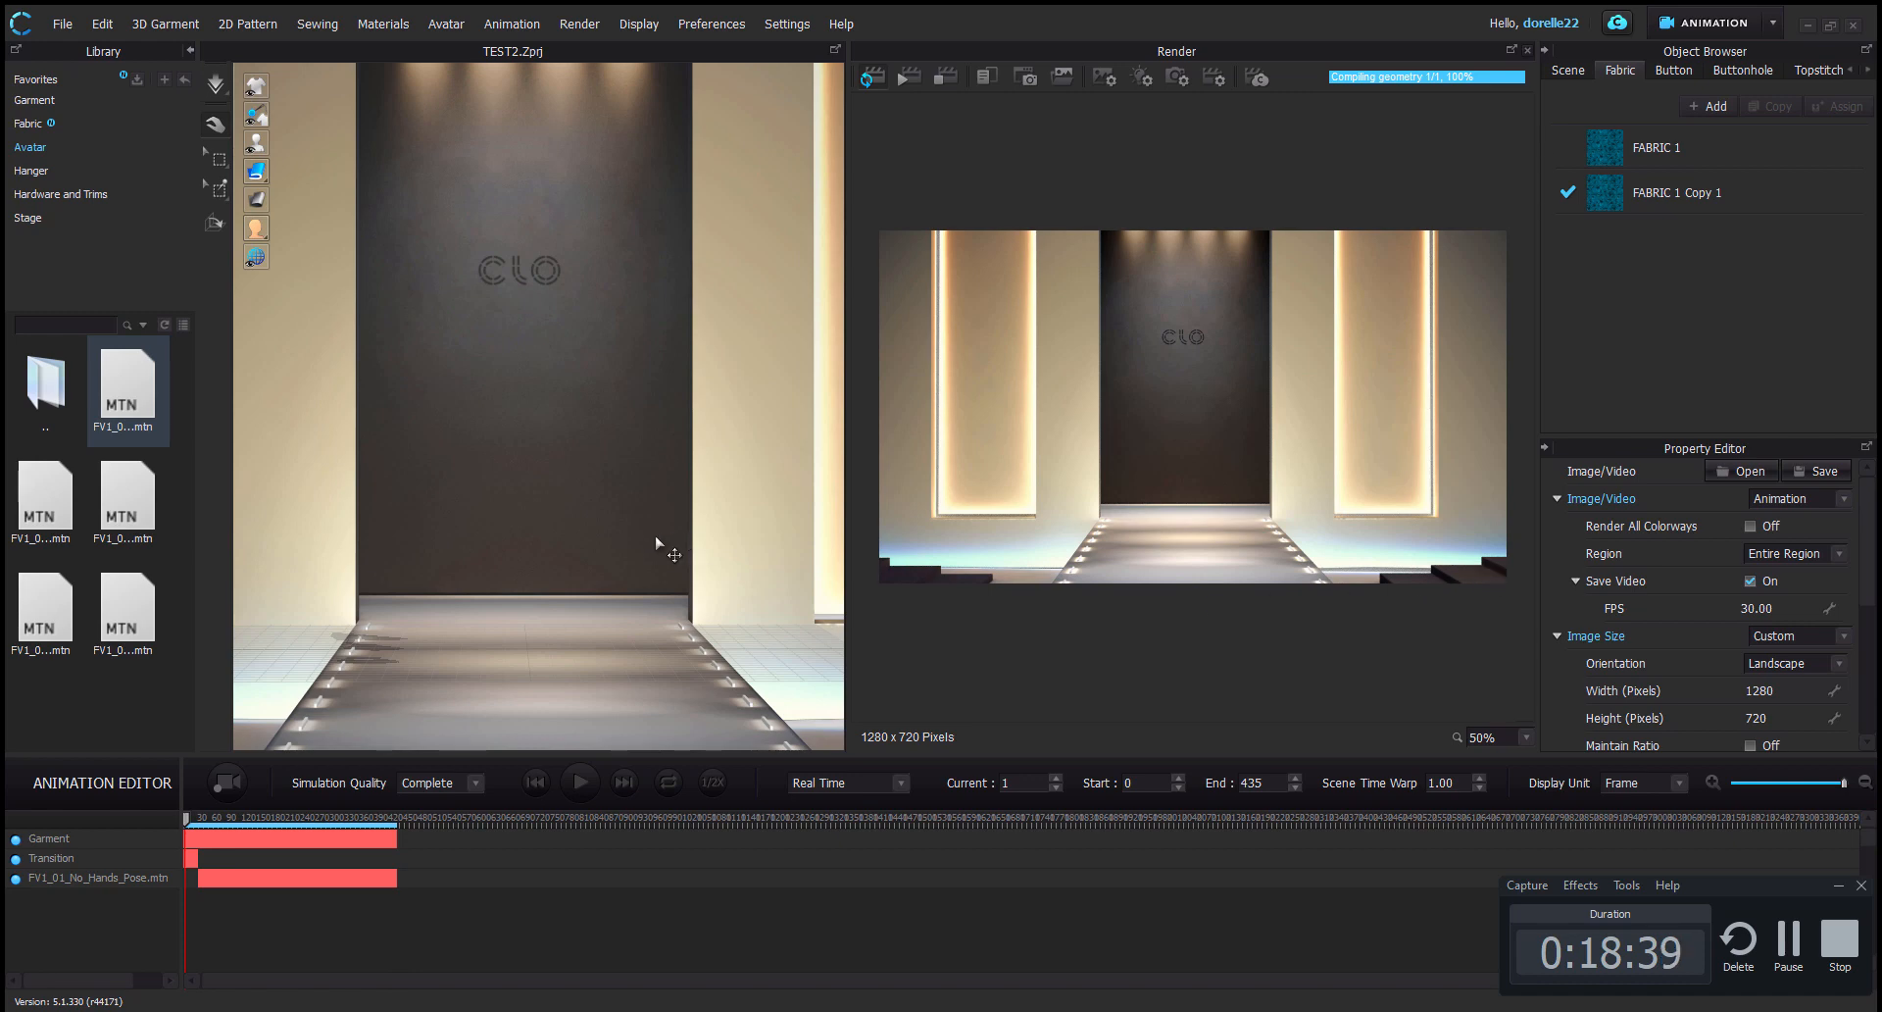
middle_drag(658, 540, 673, 542)
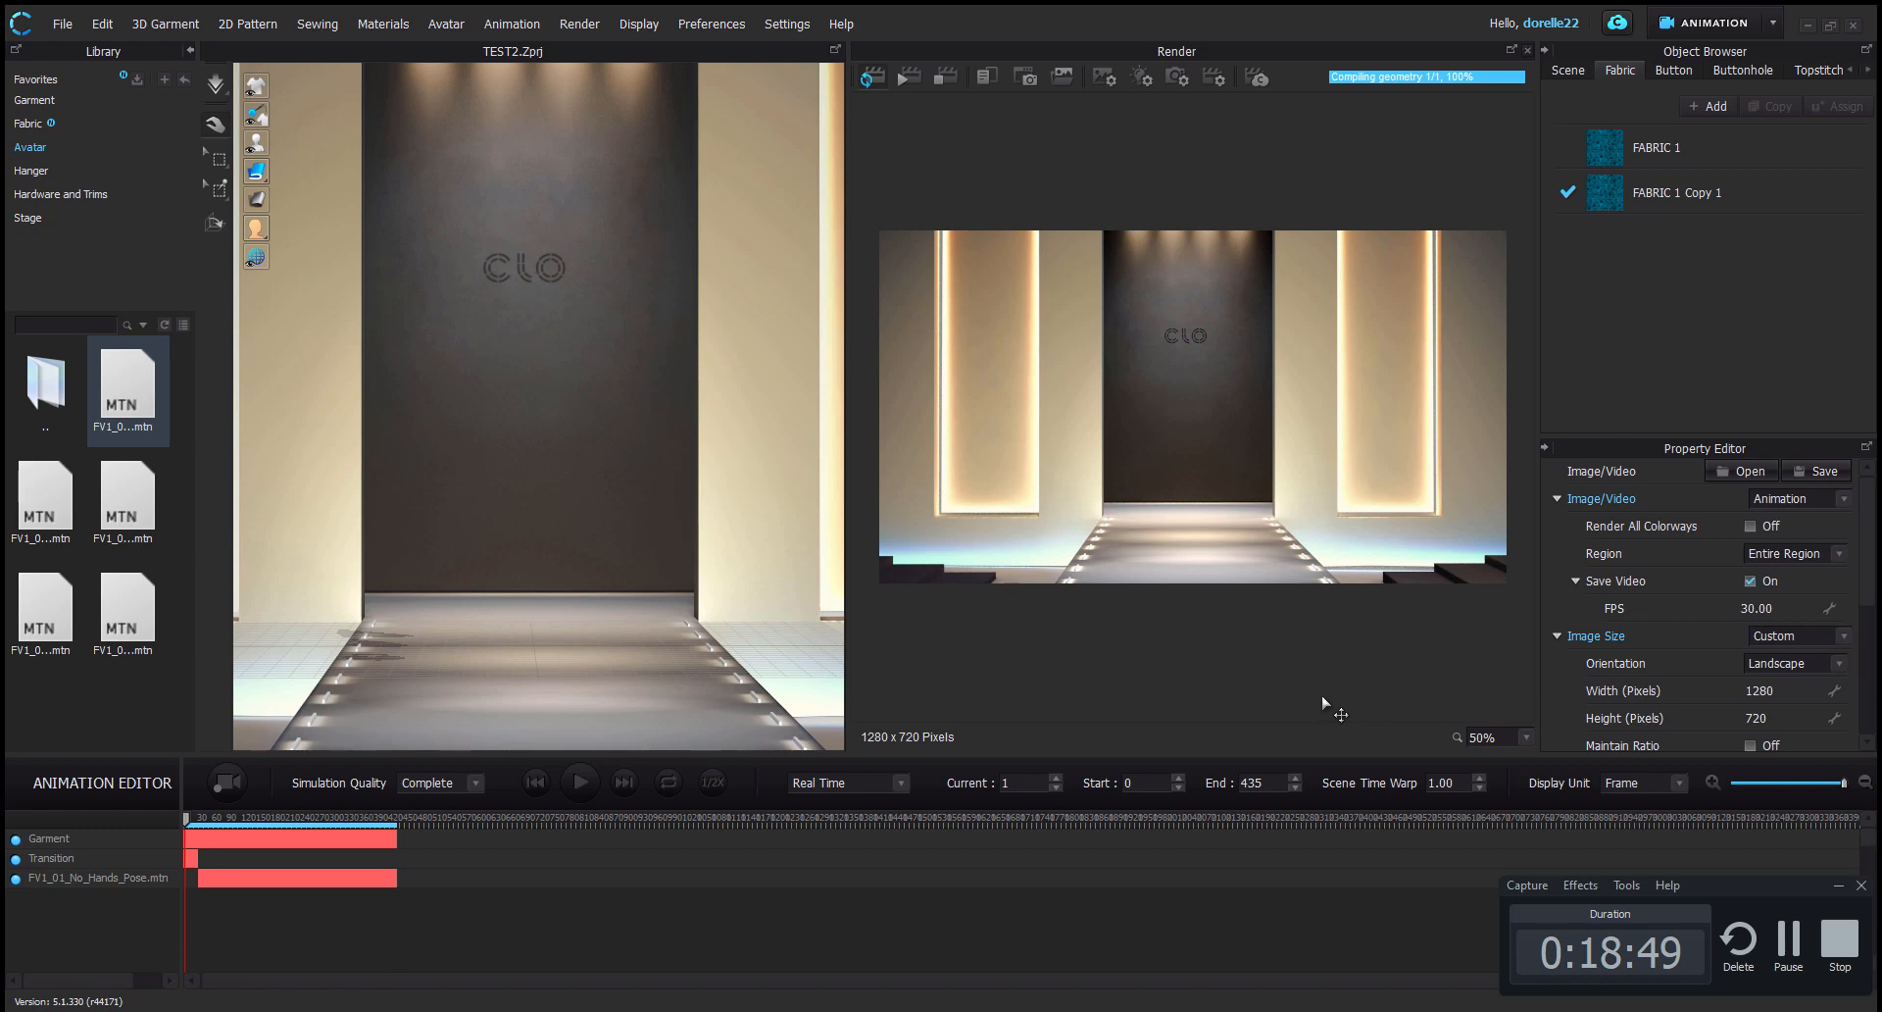
Examine the default camera's properties, collapsing the Lens, View Orientation and Clipping Plane sections
click(1172, 81)
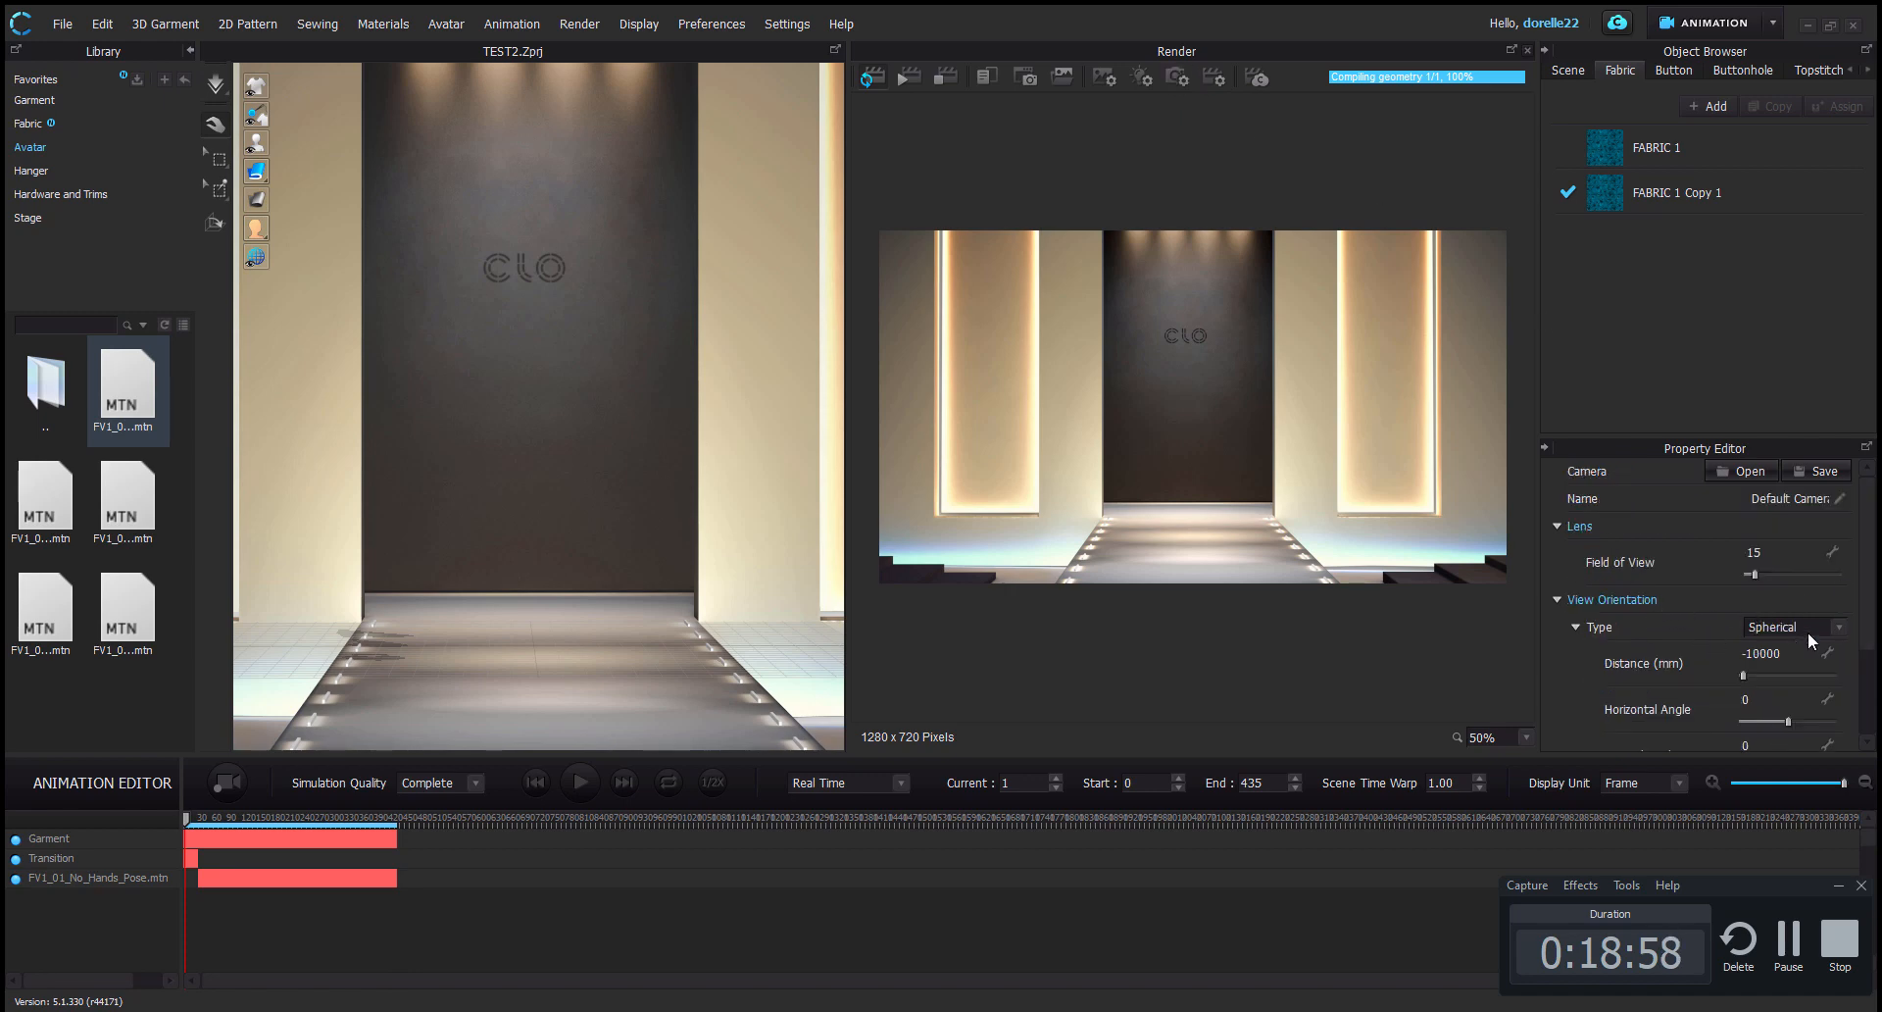
click(1839, 628)
click(1688, 622)
click(1557, 525)
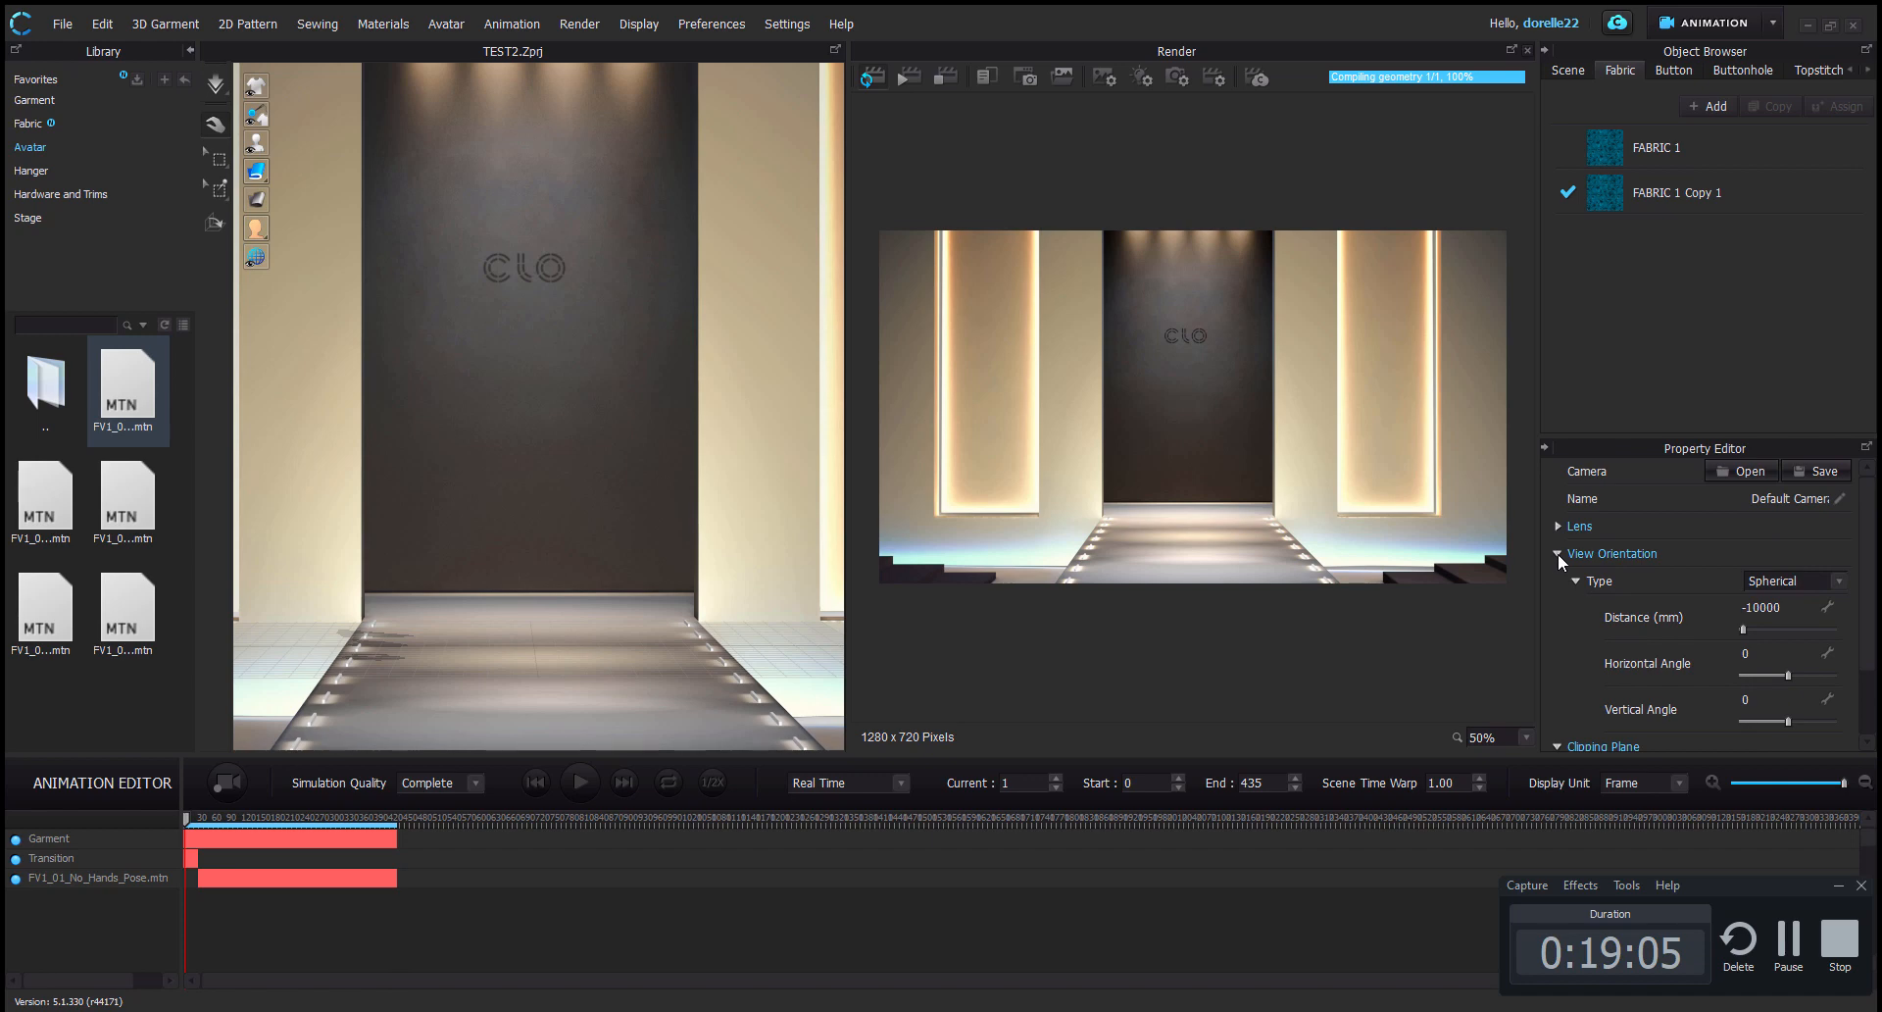
click(1558, 553)
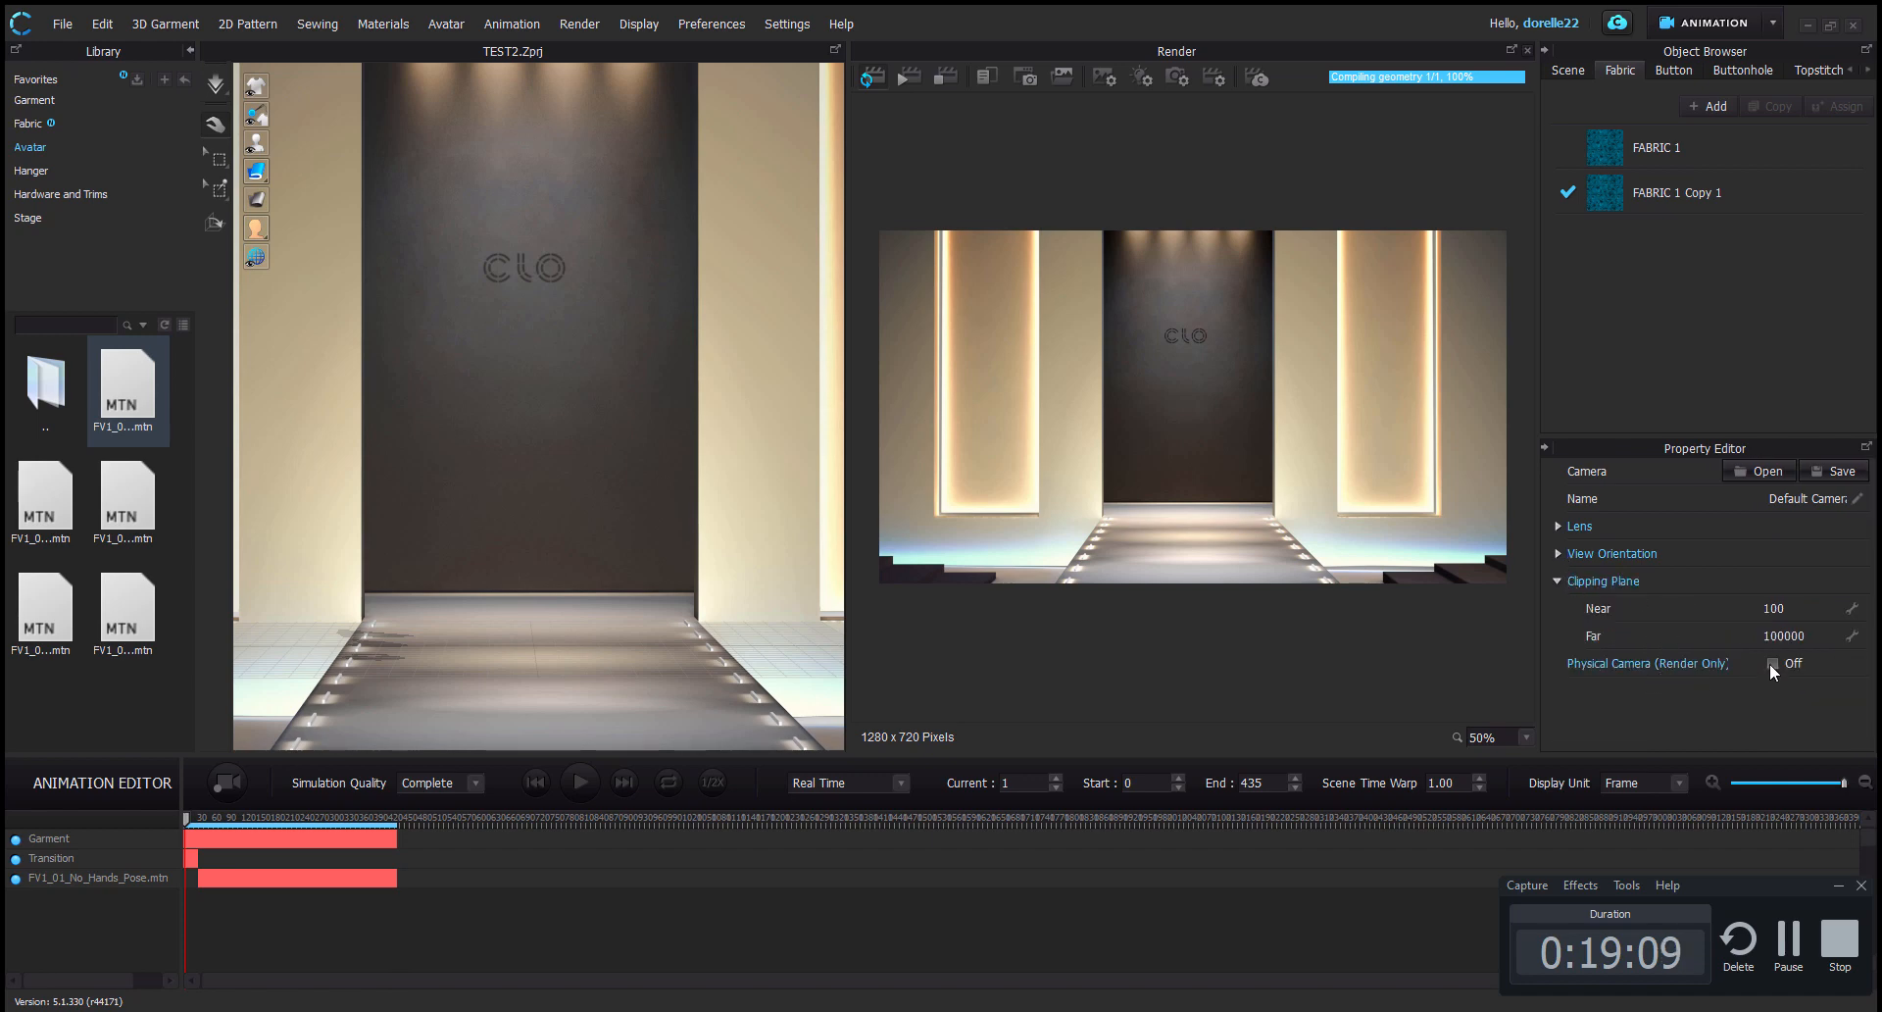
click(1558, 581)
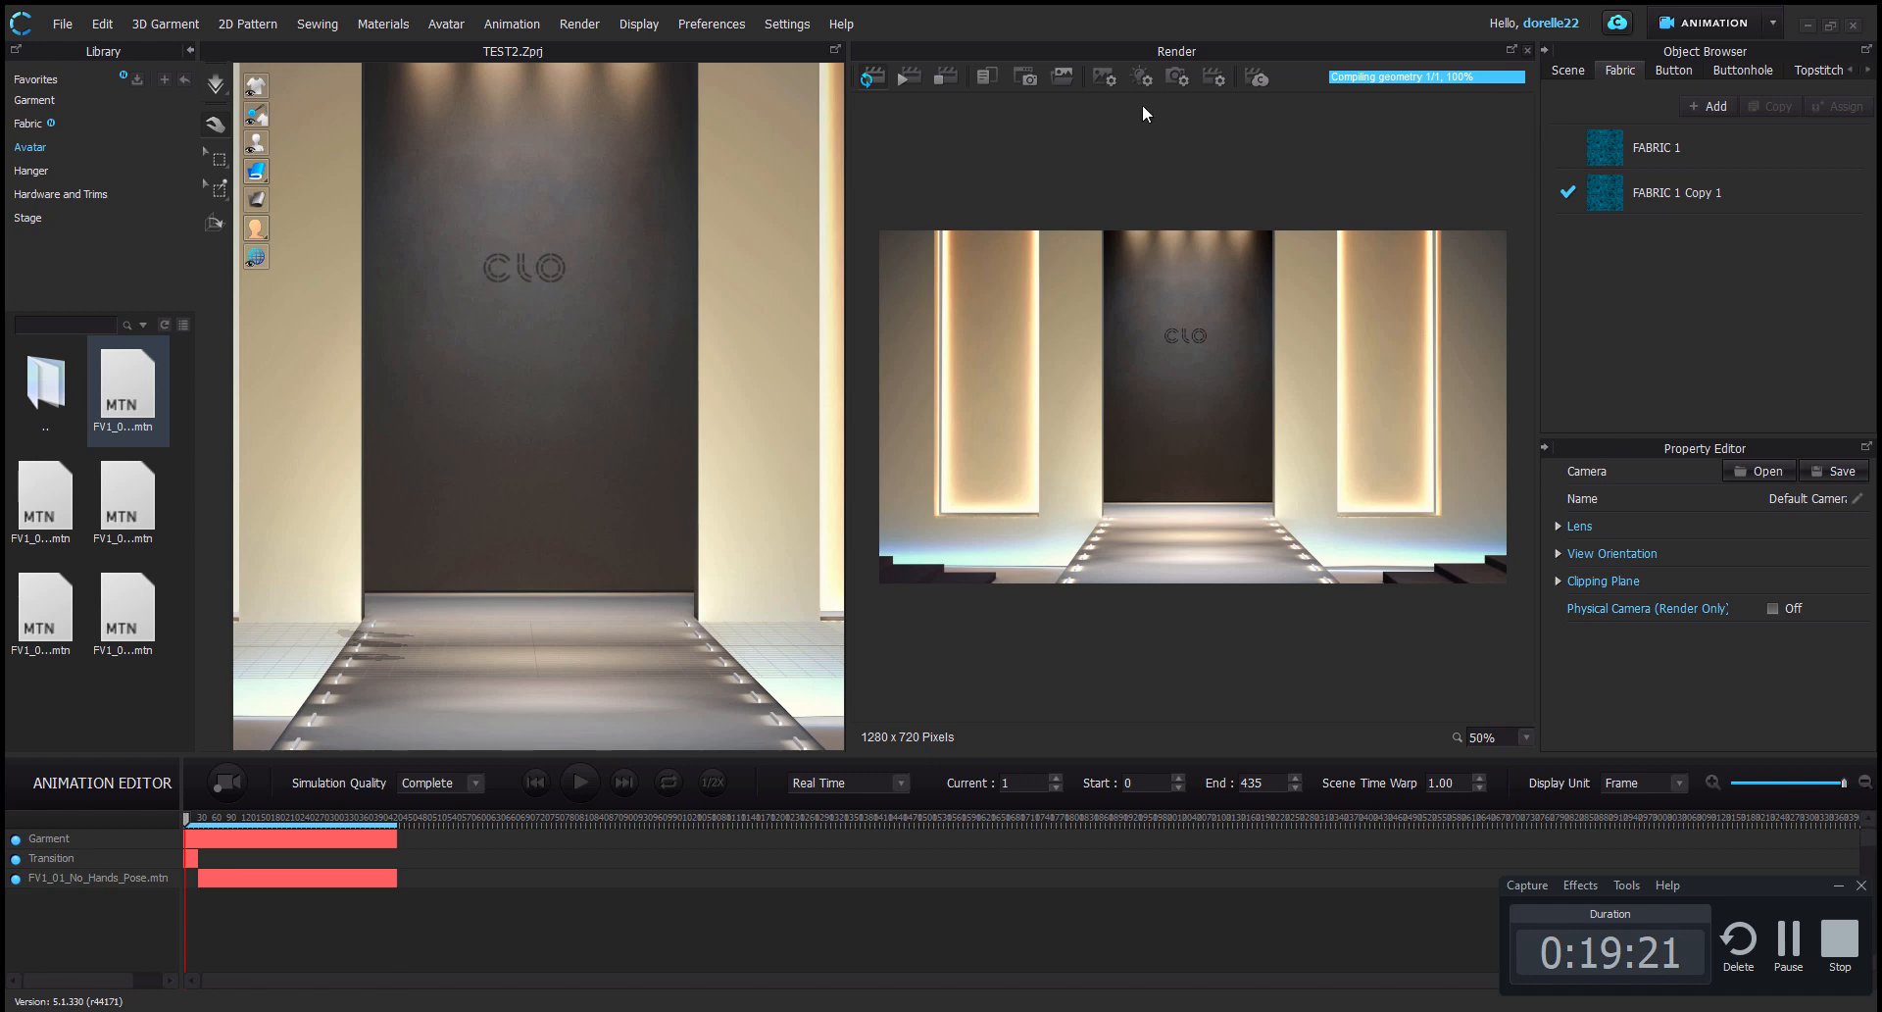
Review the image and video render settings, including Save Video, image size, resolution and the custom file name
click(1108, 78)
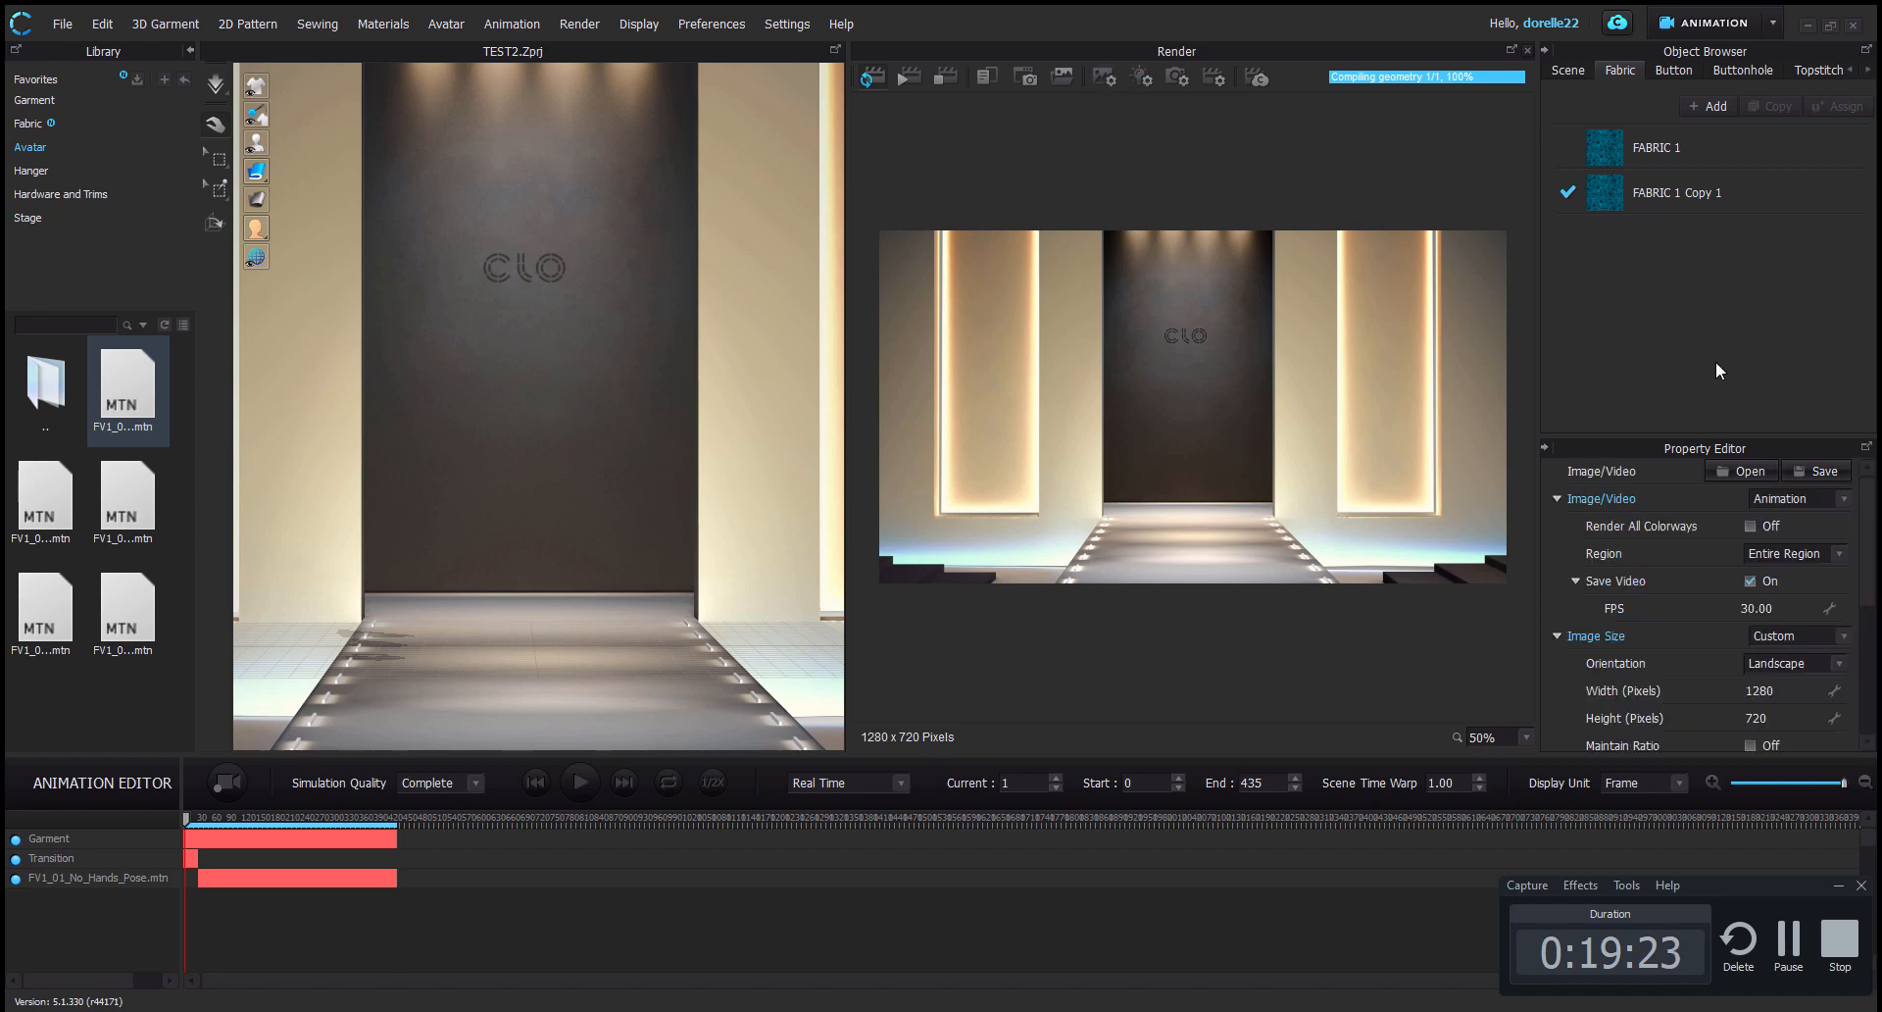
click(1751, 581)
scroll(1759, 606, down, 1)
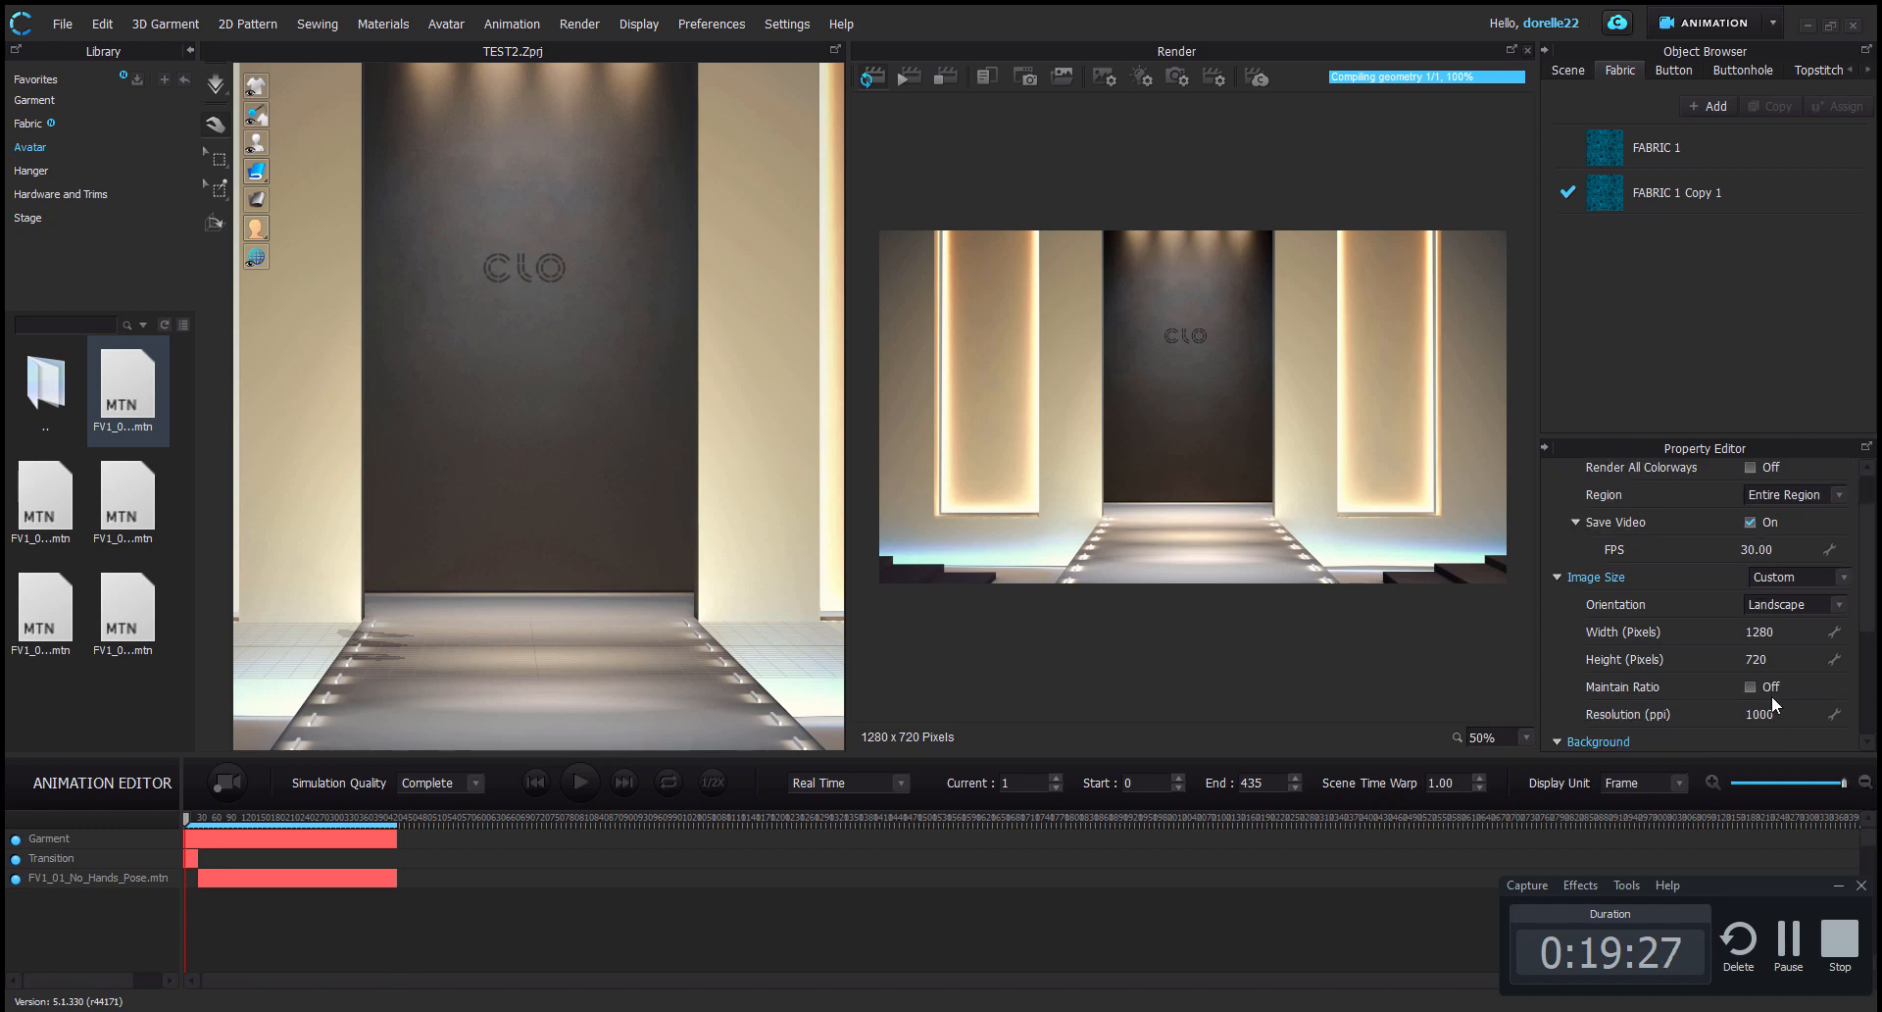
scroll(1772, 696, down, 1)
scroll(1773, 696, down, 2)
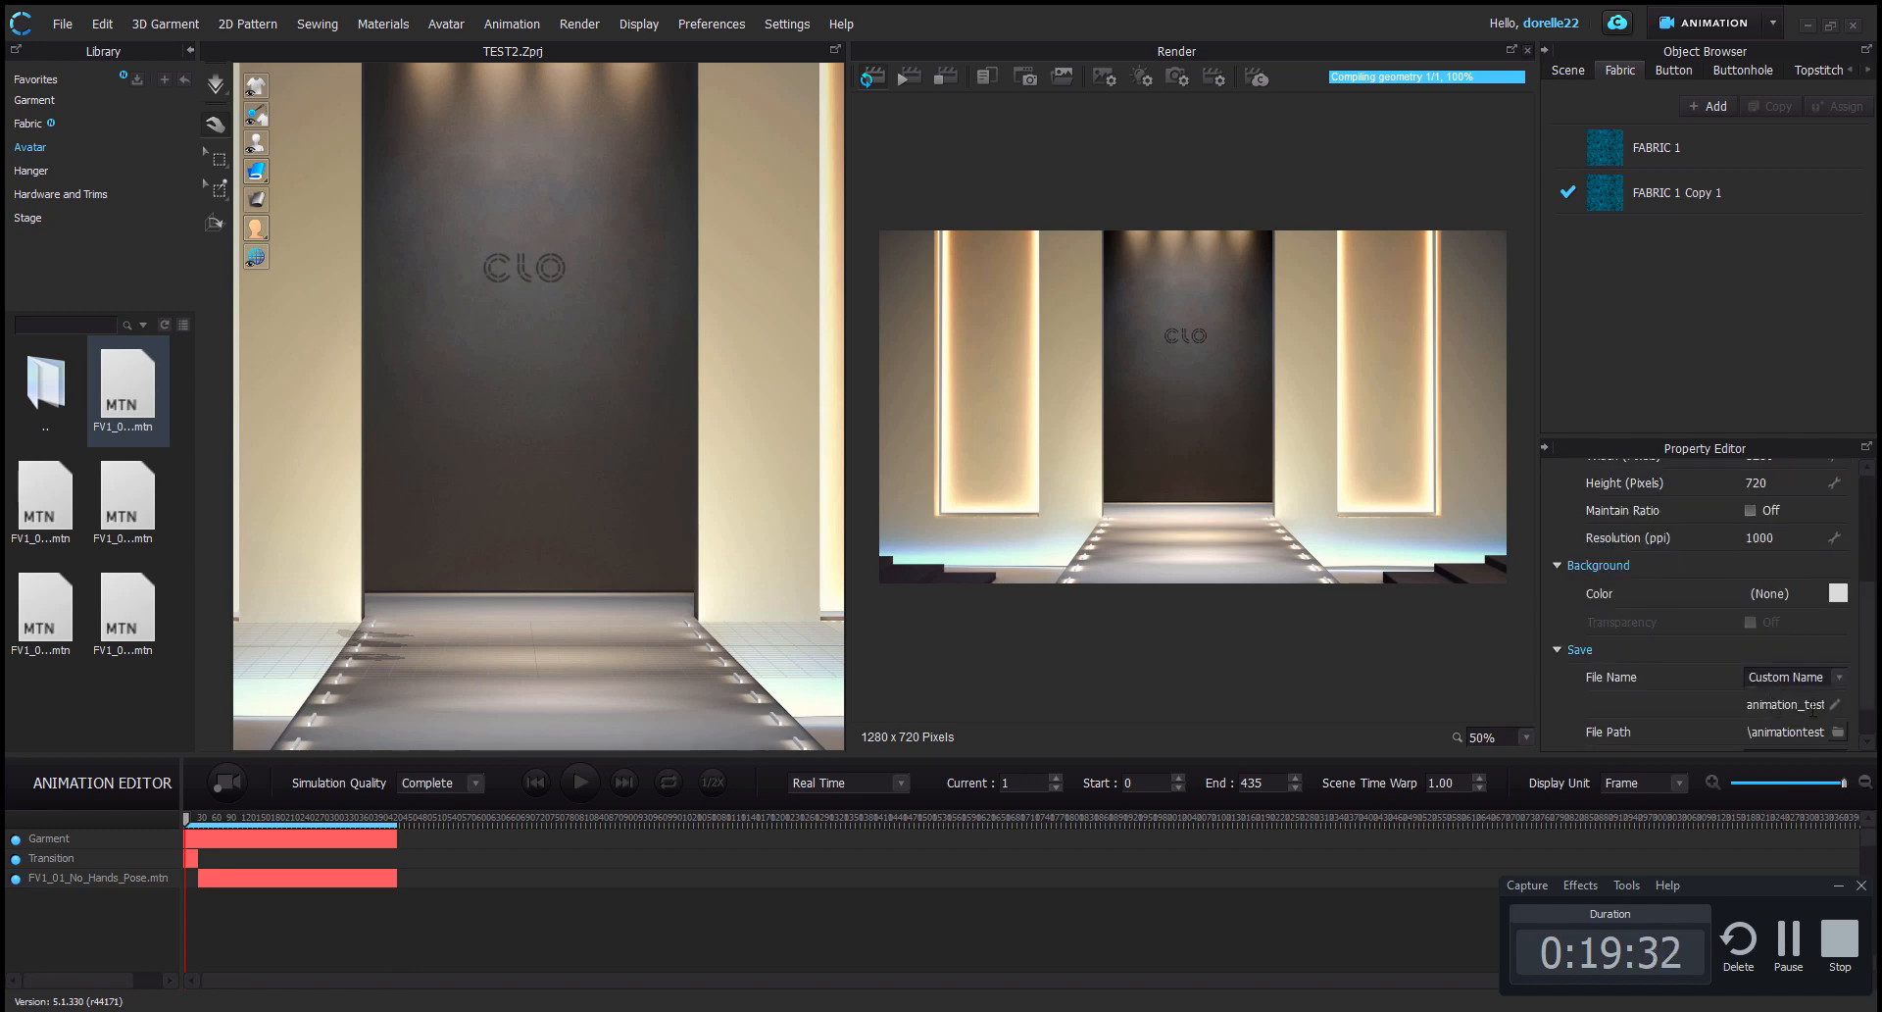
double_click(1815, 704)
click(1818, 704)
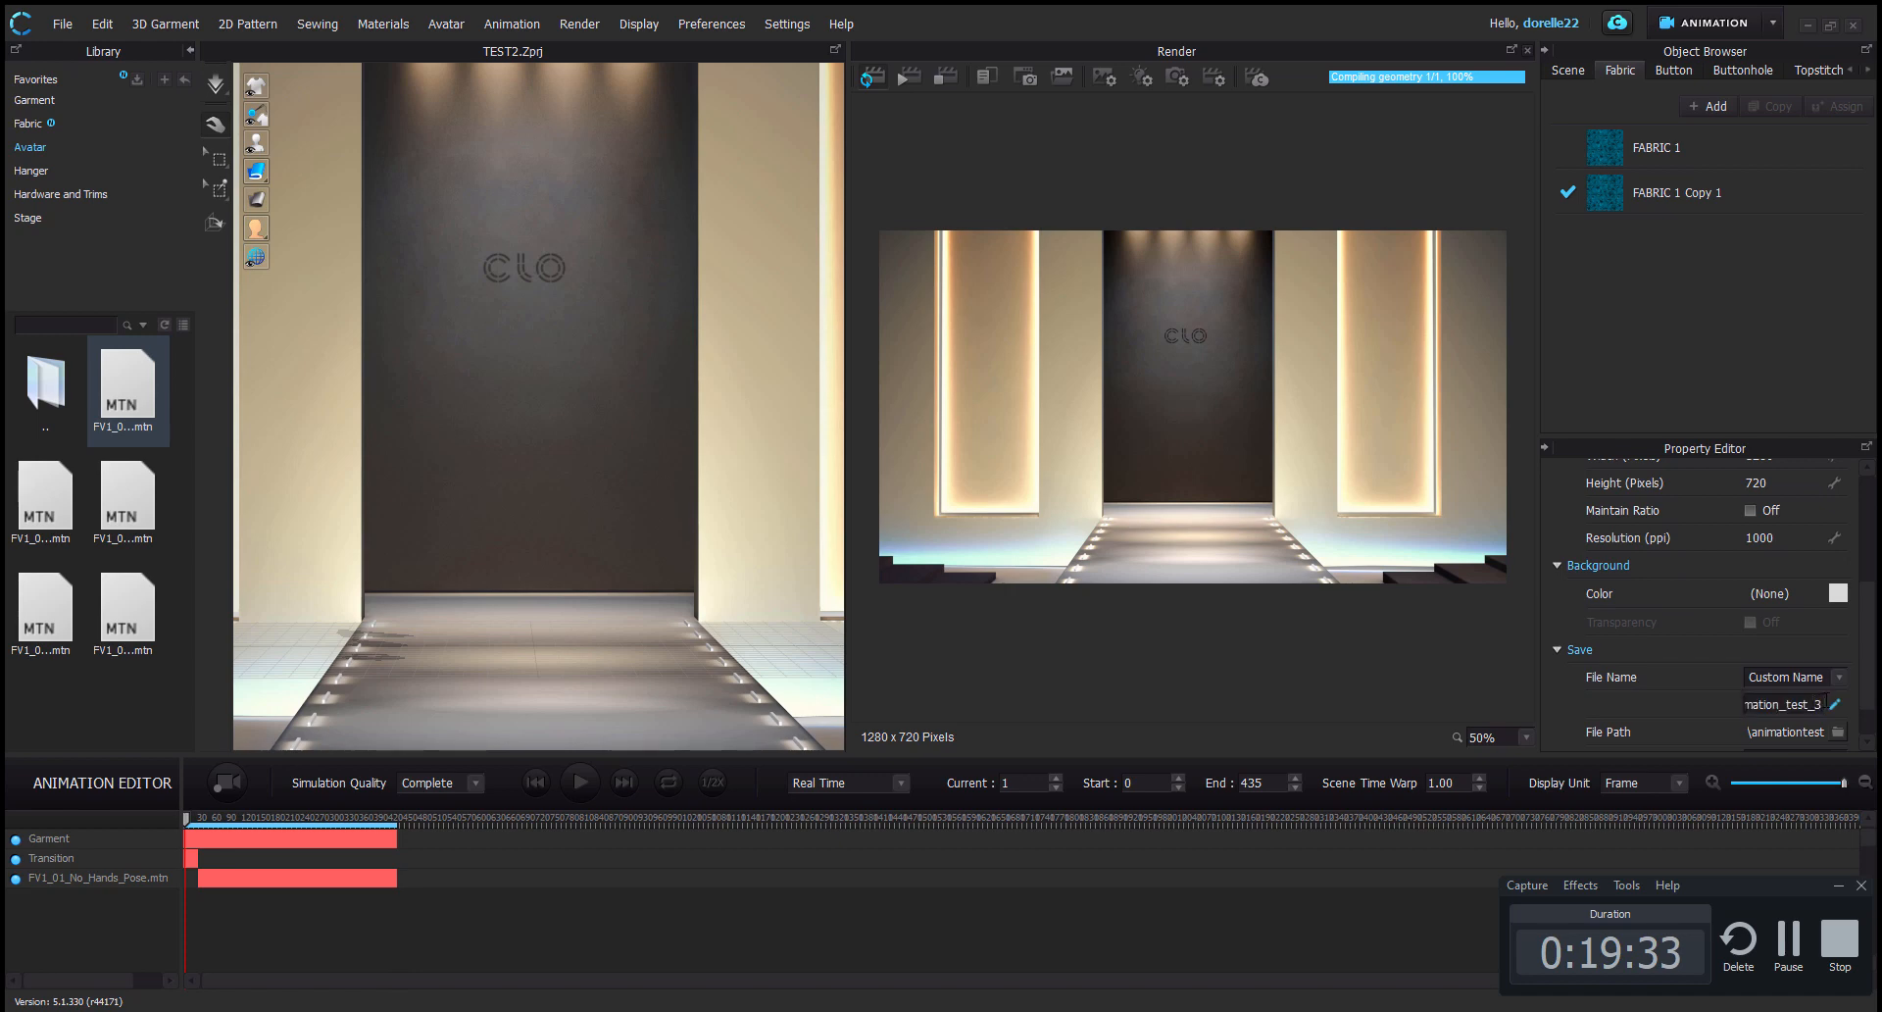
double_click(1820, 704)
drag(1815, 703, 1825, 702)
click(1702, 640)
scroll(1701, 638, down, 2)
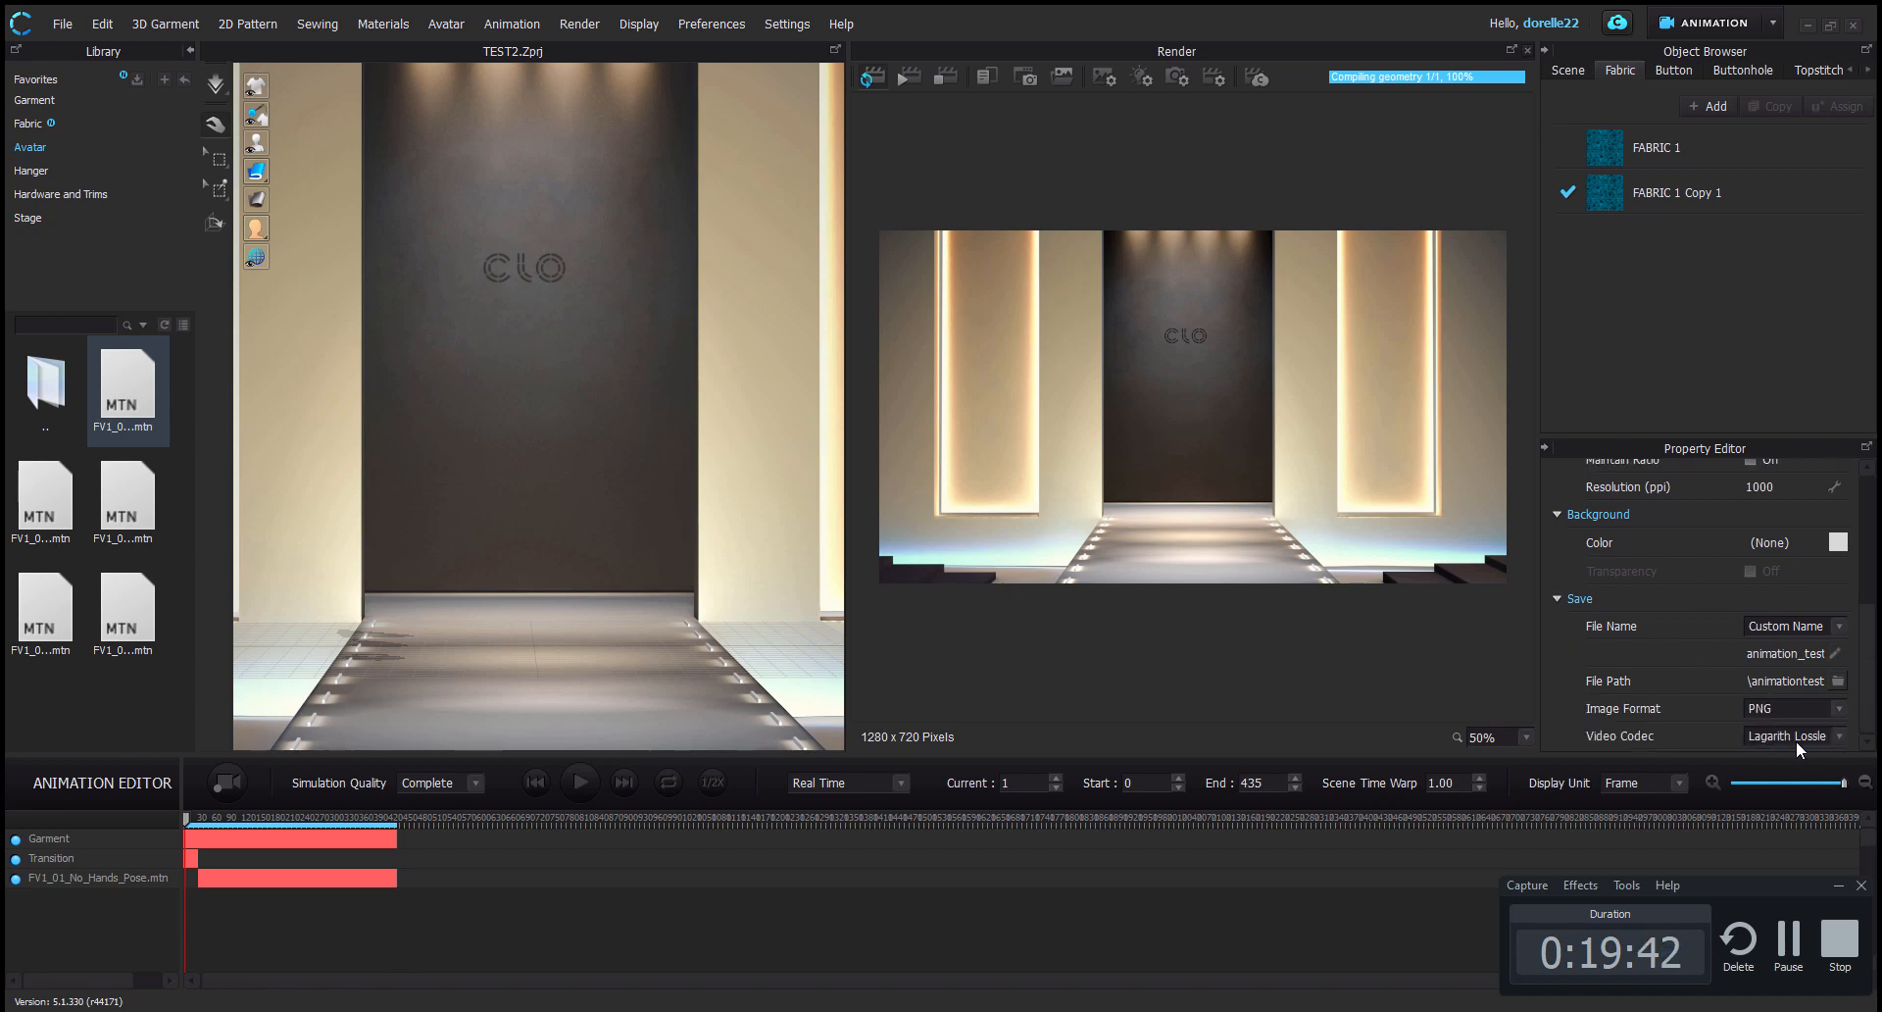
Check the video codec choices and start the final render of the animation
click(1840, 737)
click(1839, 737)
click(908, 75)
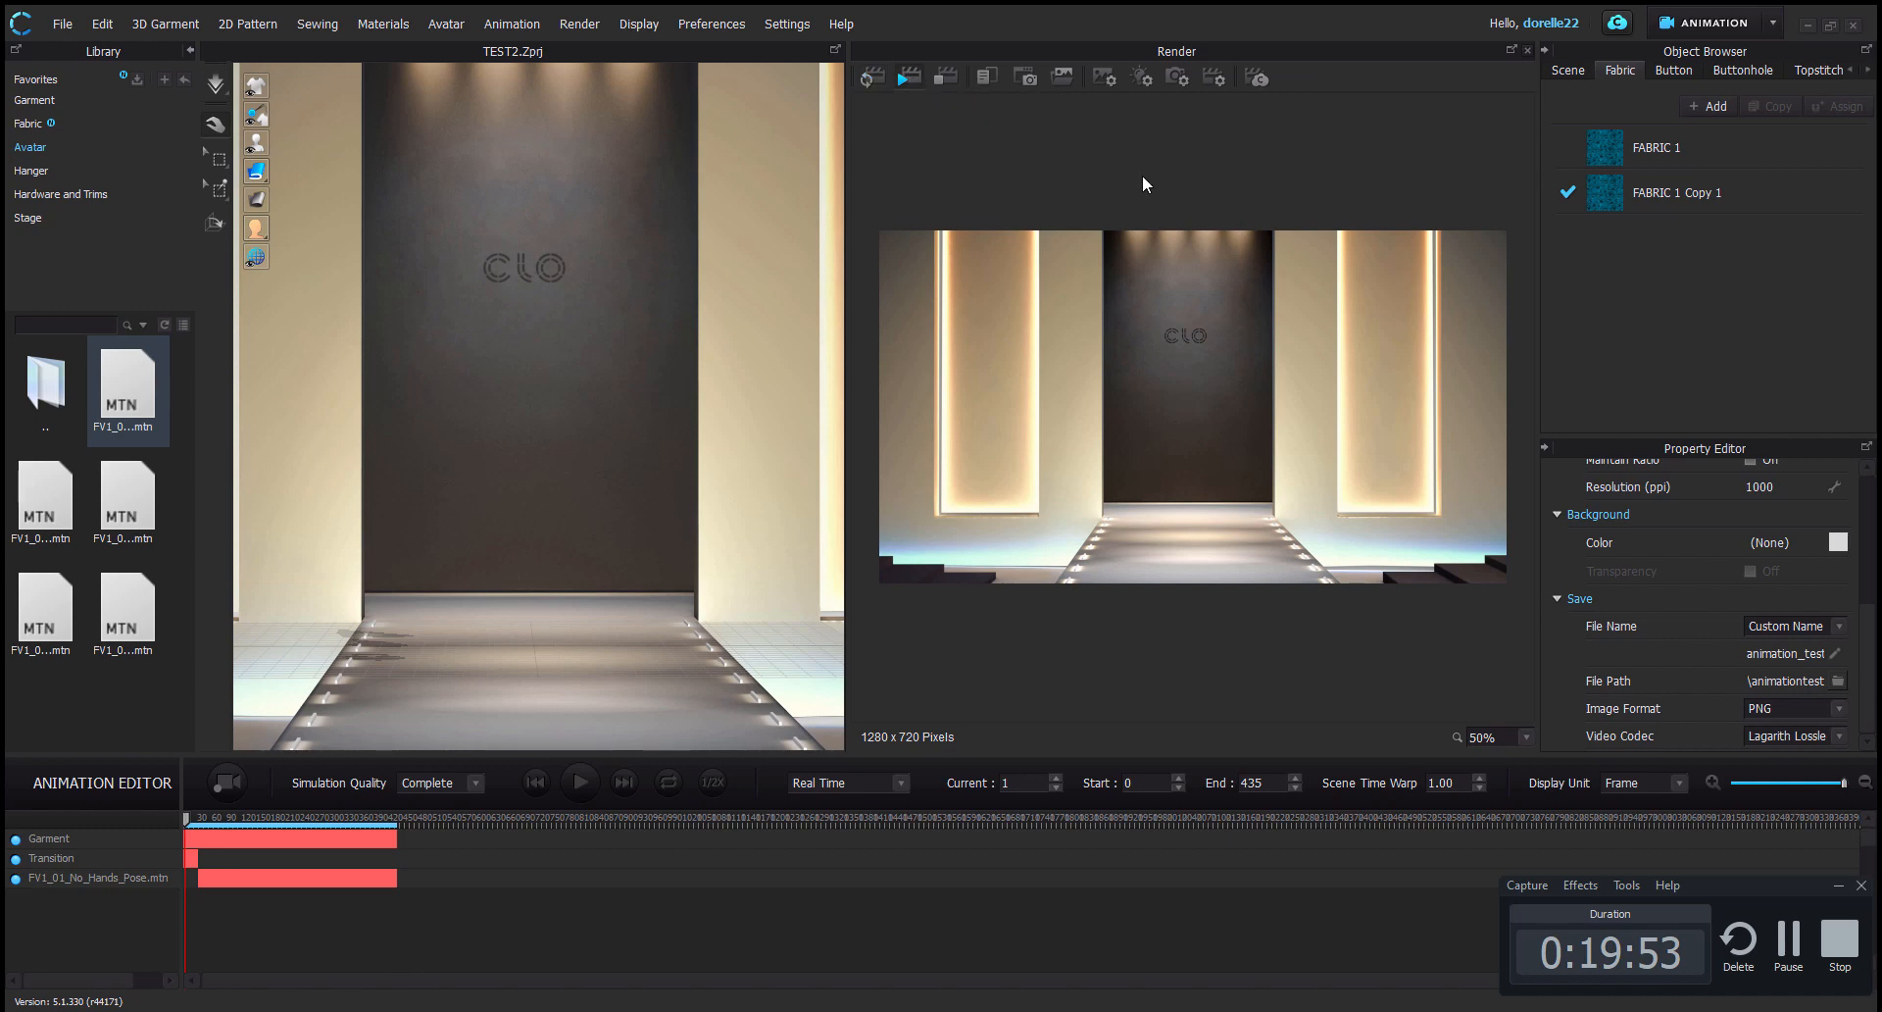